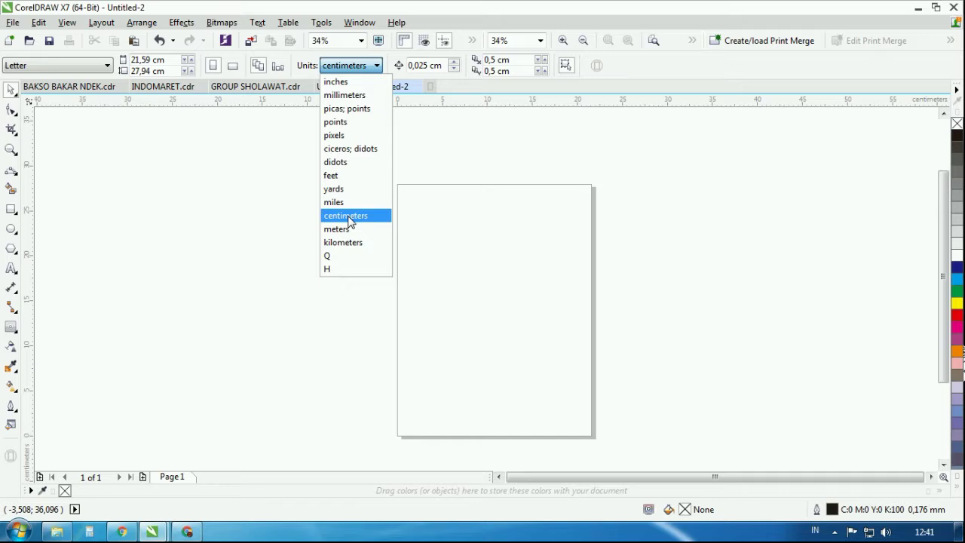
Set the document units to centimeters and the page size to 300 cm wide by 100 cm high.
{"action": "left_click", "coordinate": [346, 216]}
{"action": "left_click", "coordinate": [501, 218]}
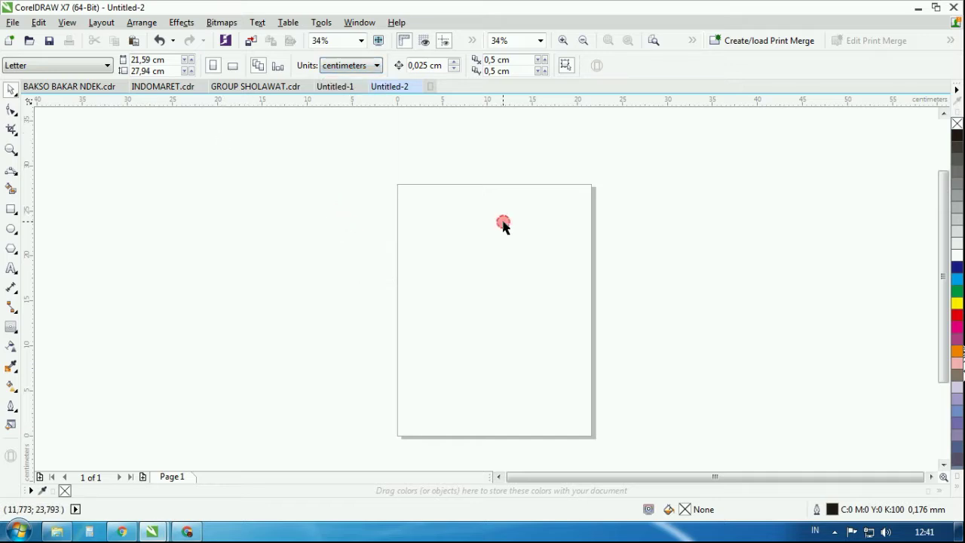
{"action": "left_click", "coordinate": [159, 59]}
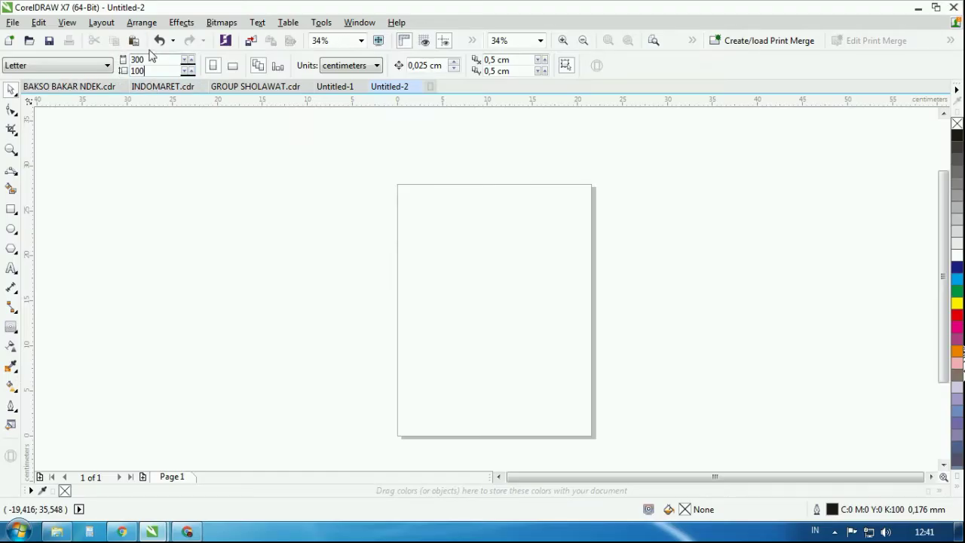
{"action": "key", "text": "Return"}
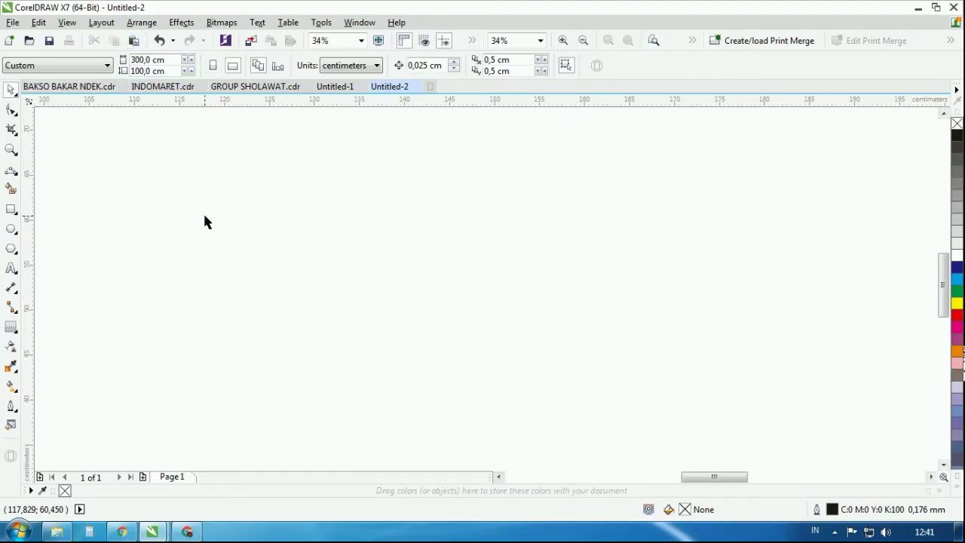
Create a rectangle that exactly covers the 300 × 100 cm page.
{"action": "double_click", "coordinate": [11, 209]}
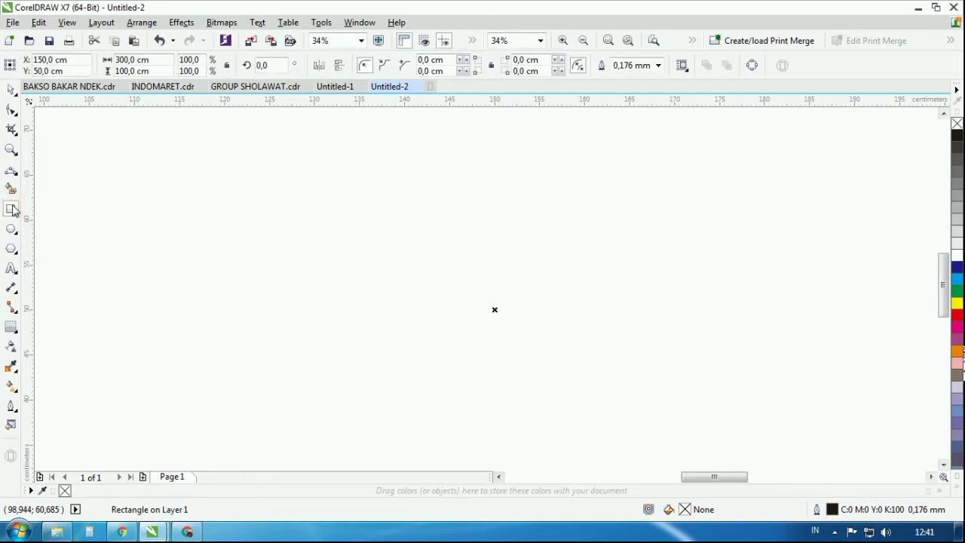
{"action": "scroll", "coordinate": [349, 209], "scroll_direction": "down", "scroll_amount": 3}
{"action": "scroll", "coordinate": [332, 189], "scroll_direction": "up", "scroll_amount": 2}
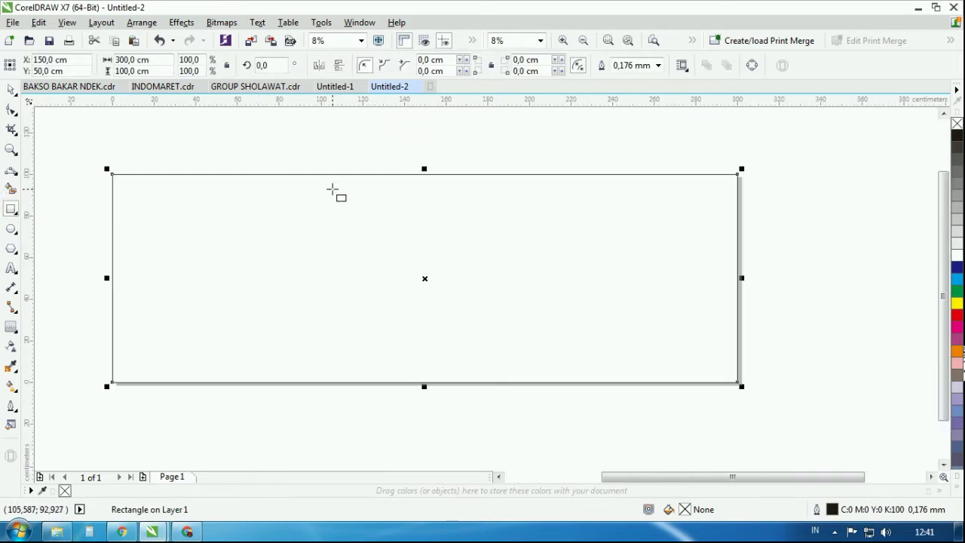
{"action": "left_click", "coordinate": [11, 90]}
{"action": "left_click", "coordinate": [324, 136]}
{"action": "left_click", "coordinate": [357, 248]}
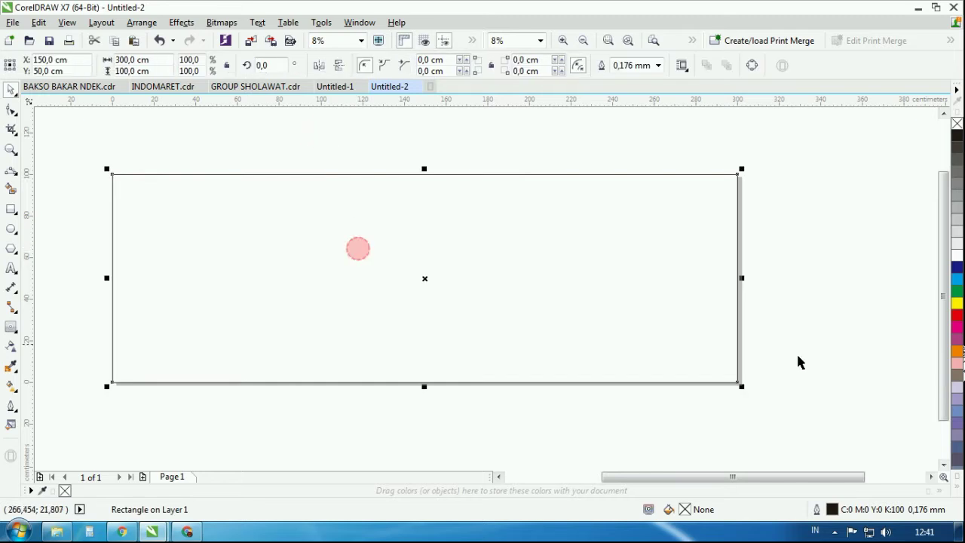
Fill the page-sized rectangle with dark green, C90 M40 Y100 K3.
{"action": "left_click", "coordinate": [957, 293]}
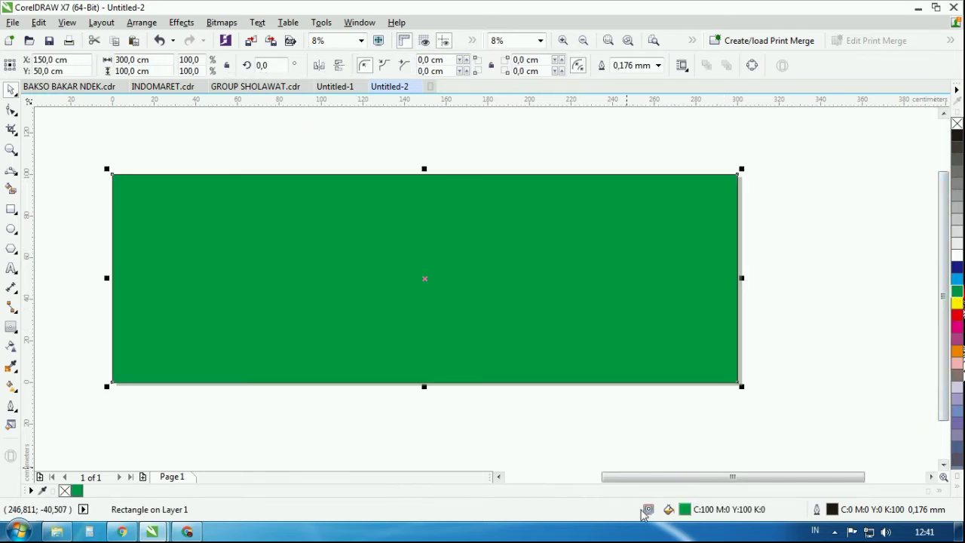
{"action": "double_click", "coordinate": [686, 512]}
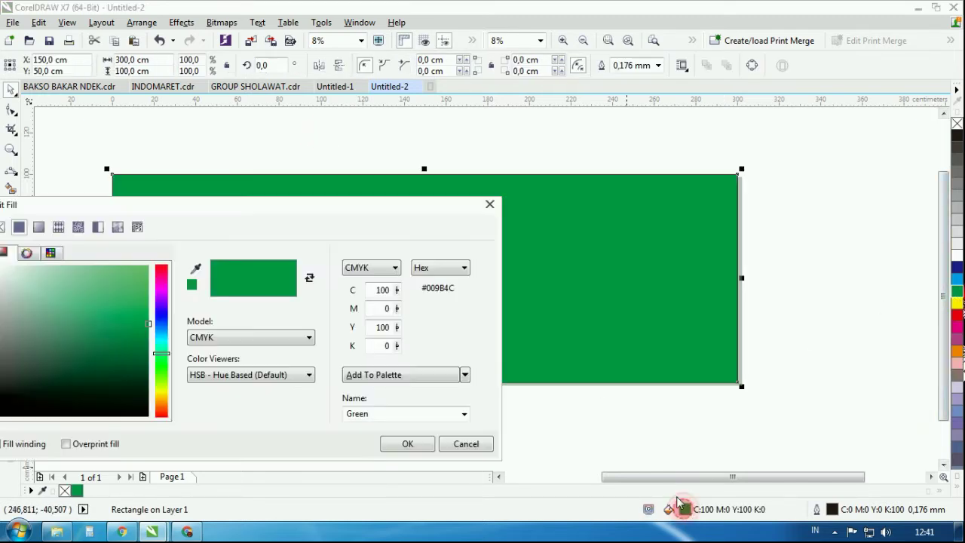
{"action": "left_click", "coordinate": [147, 346]}
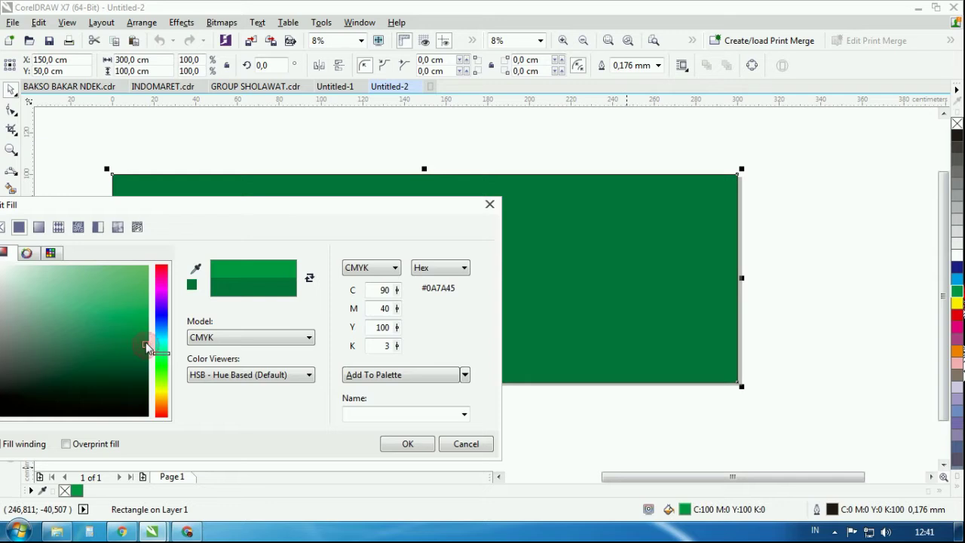
{"action": "left_click", "coordinate": [407, 444]}
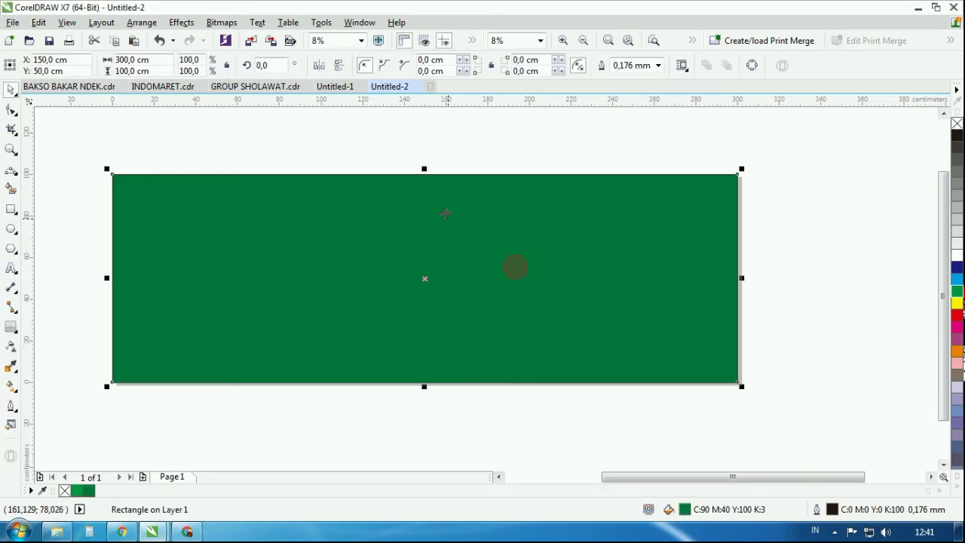
Duplicate the green rectangle as a strip about 16.7 cm tall along the page's lower edge and convert it to curves.
{"action": "left_click_drag", "start_coordinate": [424, 169], "coordinate": [421, 343]}
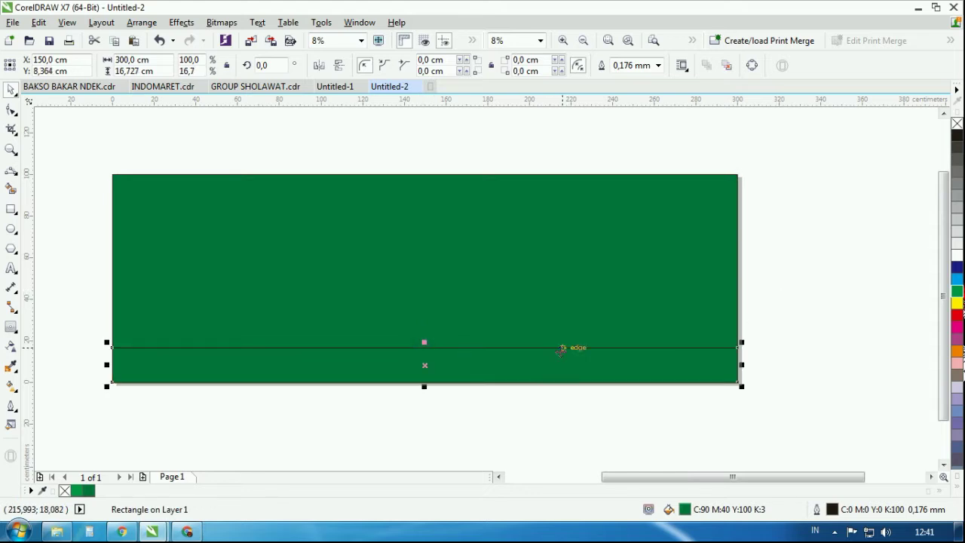
{"action": "right_click", "coordinate": [557, 361]}
{"action": "left_click", "coordinate": [593, 45]}
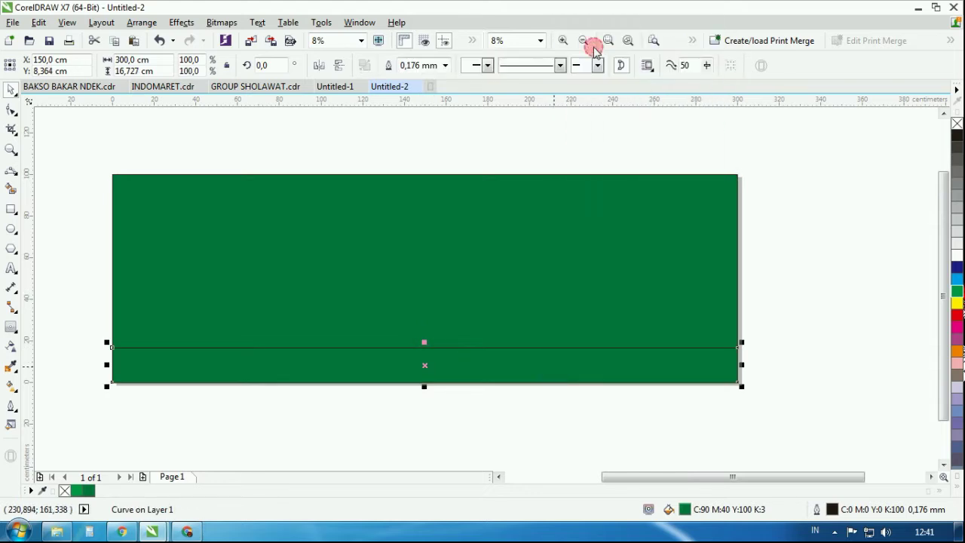
{"action": "left_click", "coordinate": [762, 315]}
{"action": "left_click", "coordinate": [660, 358]}
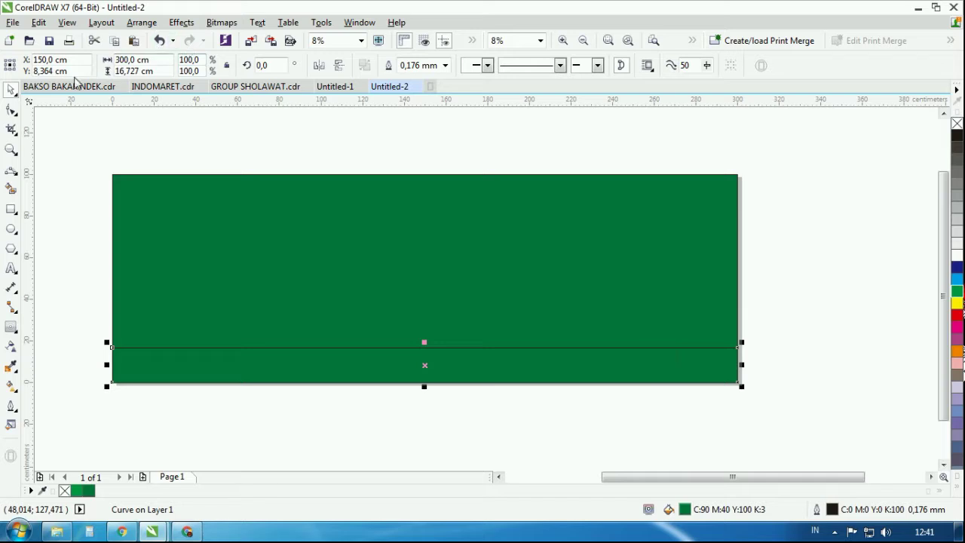
Convert the upper edge of the lower strip from a straight line to a curve segment.
{"action": "left_click", "coordinate": [11, 110]}
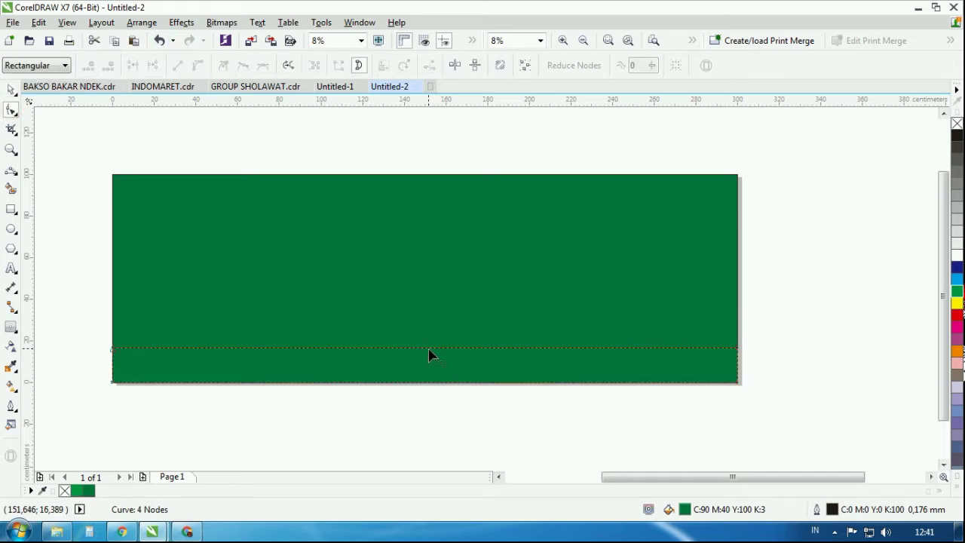
{"action": "left_click", "coordinate": [428, 348]}
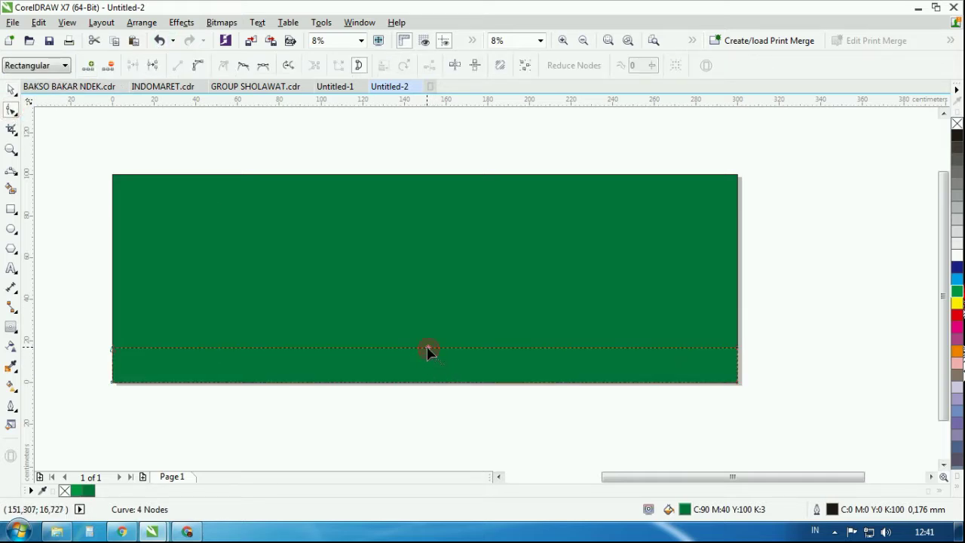
{"action": "left_click", "coordinate": [198, 68]}
{"action": "left_click", "coordinate": [11, 90]}
{"action": "left_click", "coordinate": [425, 151]}
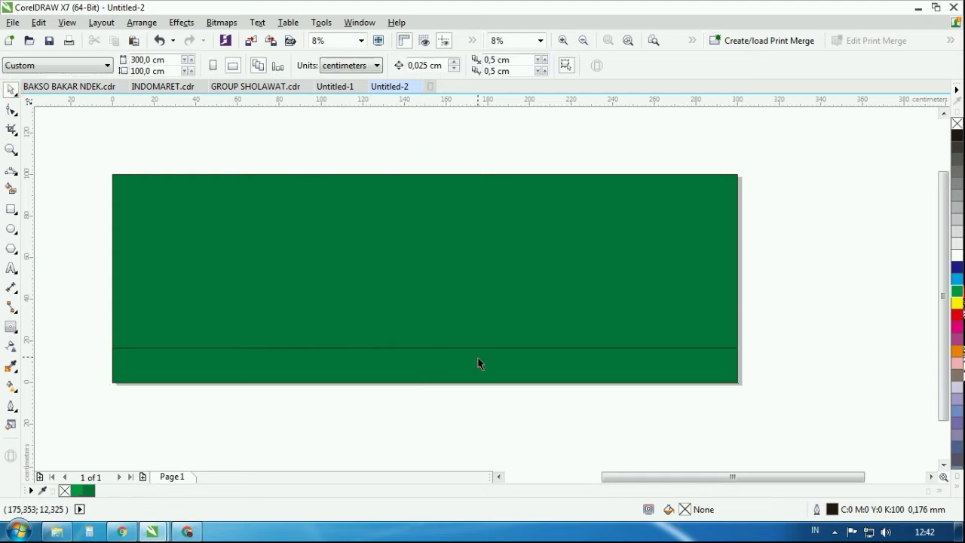
Bend the strip's upper edge into an S-shaped wave, high toward the right and low toward the left, with the upper-left node slightly raised.
{"action": "left_click", "coordinate": [478, 362]}
{"action": "left_click", "coordinate": [11, 110]}
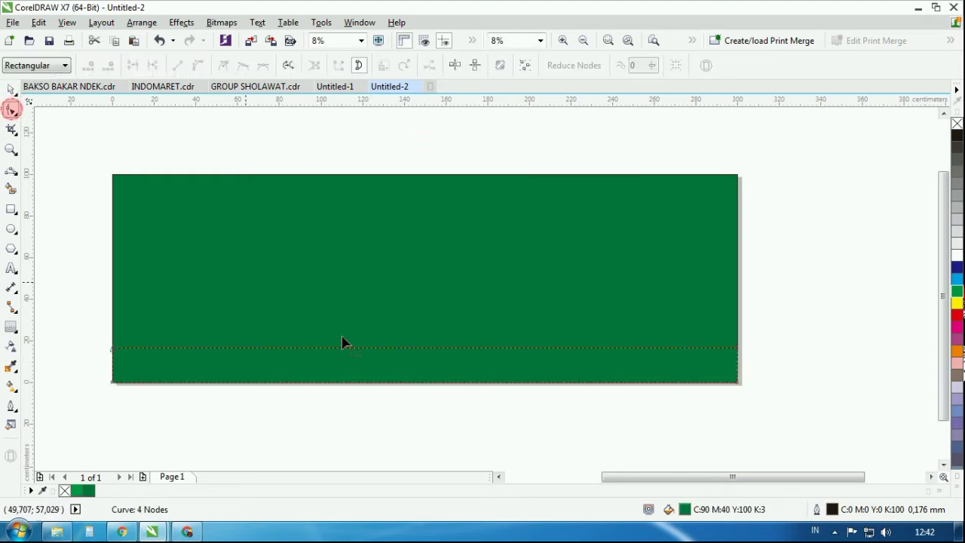
{"action": "left_click", "coordinate": [738, 349]}
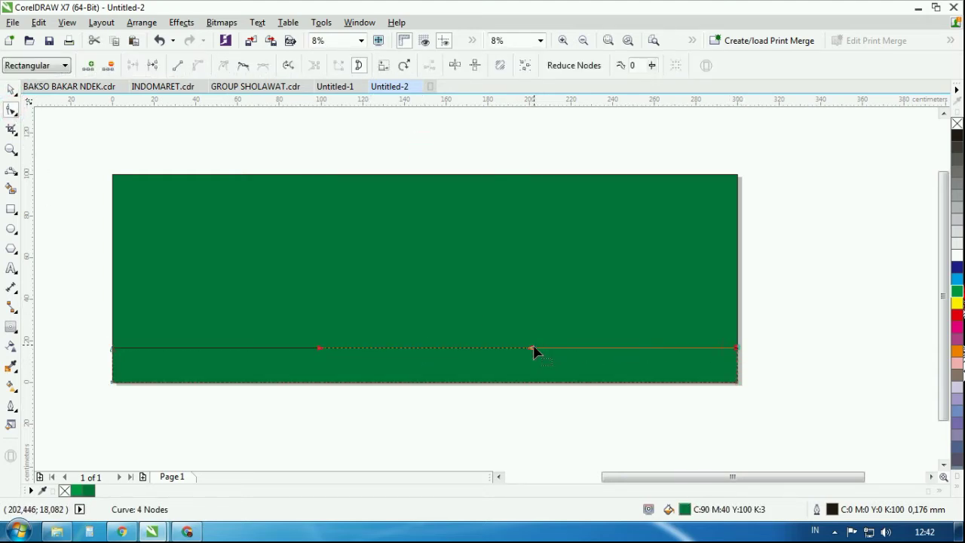
{"action": "left_click_drag", "start_coordinate": [535, 349], "coordinate": [598, 229]}
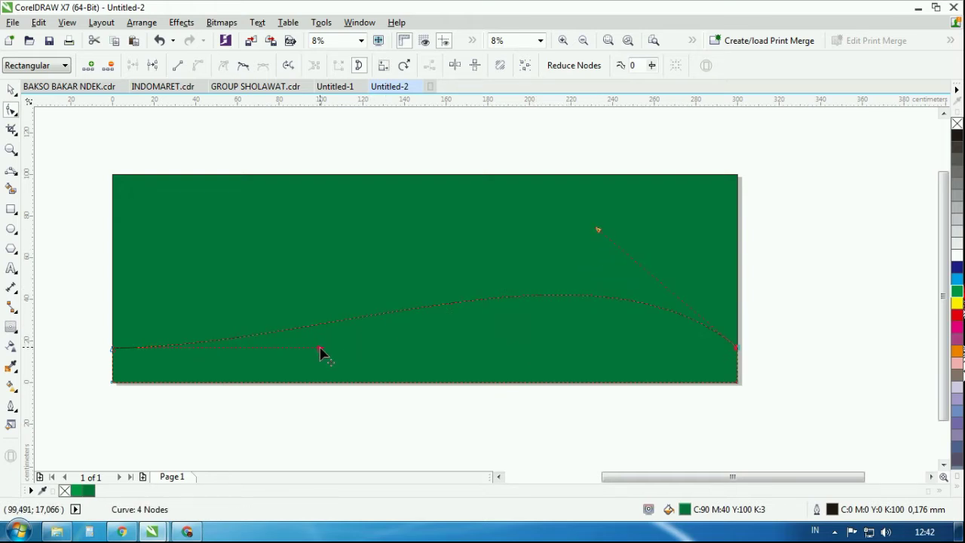
{"action": "left_click_drag", "start_coordinate": [320, 353], "coordinate": [361, 401]}
{"action": "left_click_drag", "start_coordinate": [112, 349], "coordinate": [113, 332]}
{"action": "left_click", "coordinate": [11, 89]}
{"action": "left_click", "coordinate": [287, 151]}
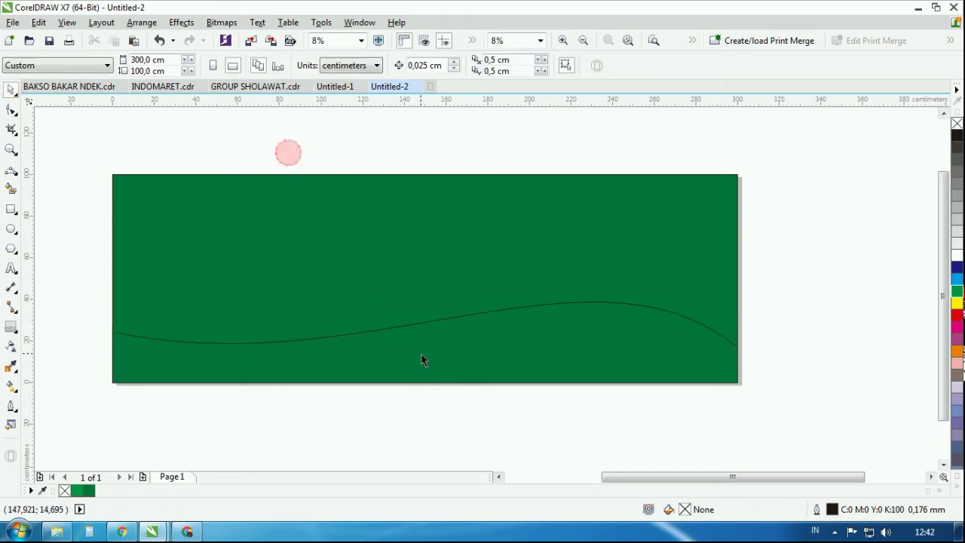
Make two progressively shorter copies of the wave shape, about 33 cm and 29 cm tall, aligned to the page's lower edge.
{"action": "left_click", "coordinate": [425, 353]}
{"action": "left_click_drag", "start_coordinate": [424, 297], "coordinate": [424, 317]}
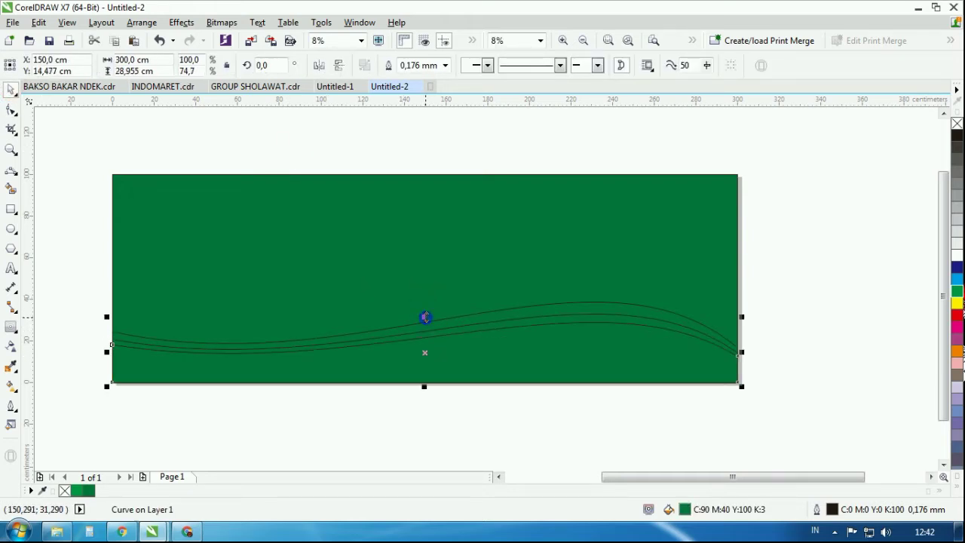
{"action": "left_click", "coordinate": [796, 296]}
Fill the tallest wave shape with yellow and the middle one with orange.
{"action": "left_click", "coordinate": [665, 310]}
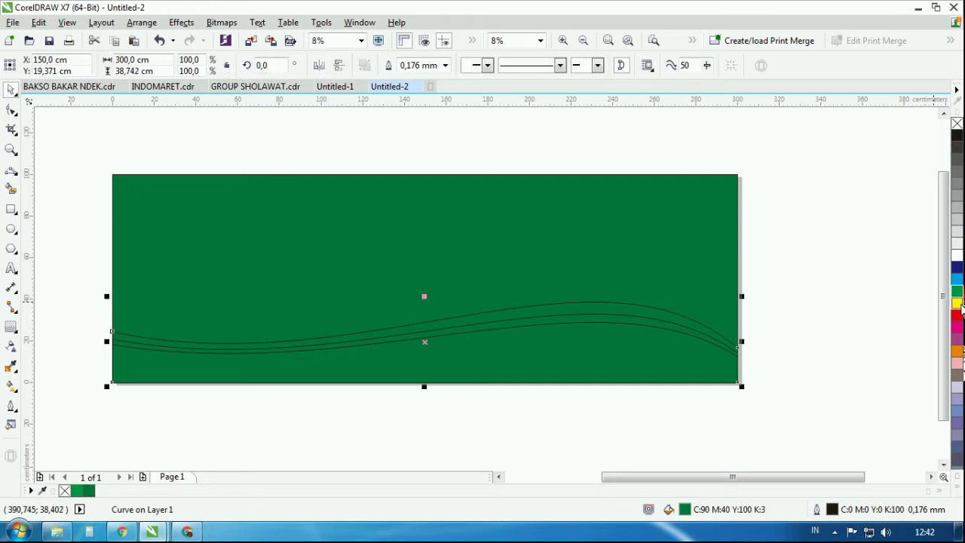
{"action": "left_click", "coordinate": [957, 303]}
{"action": "left_click", "coordinate": [819, 311]}
{"action": "left_click", "coordinate": [660, 324]}
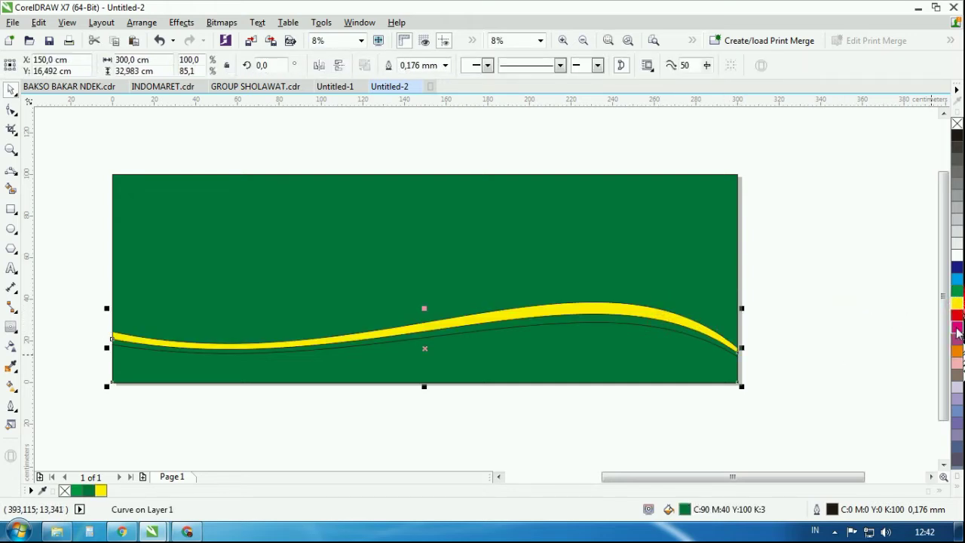
{"action": "left_click", "coordinate": [957, 352]}
{"action": "left_click", "coordinate": [868, 325]}
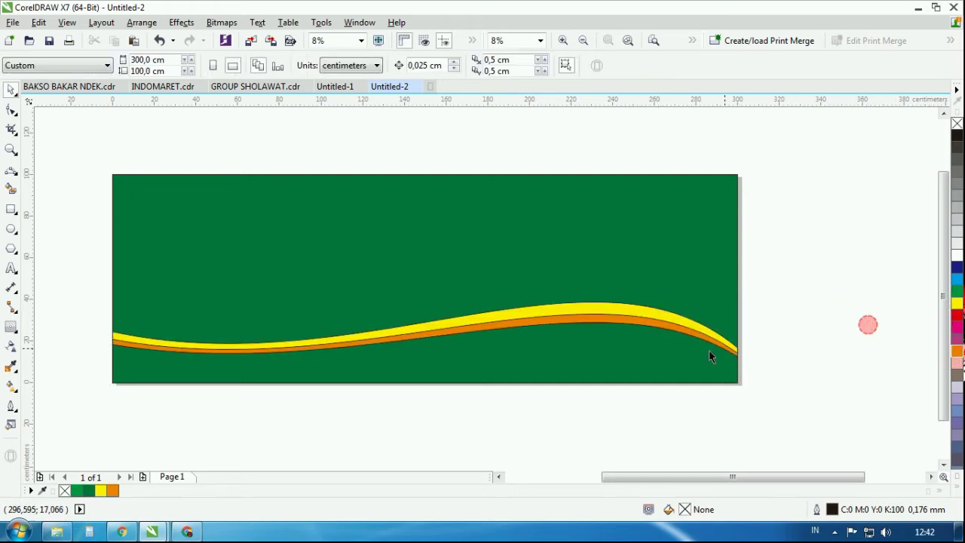
Fill the shortest wave shape with dark red, C47 M100 Y100 K27.
{"action": "left_click", "coordinate": [711, 347]}
{"action": "left_click", "coordinate": [957, 315]}
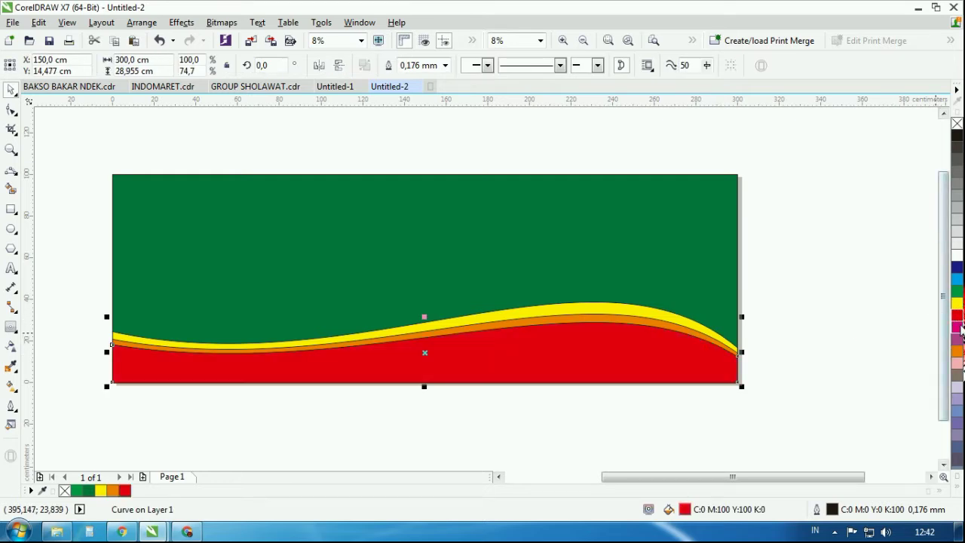
{"action": "double_click", "coordinate": [684, 509]}
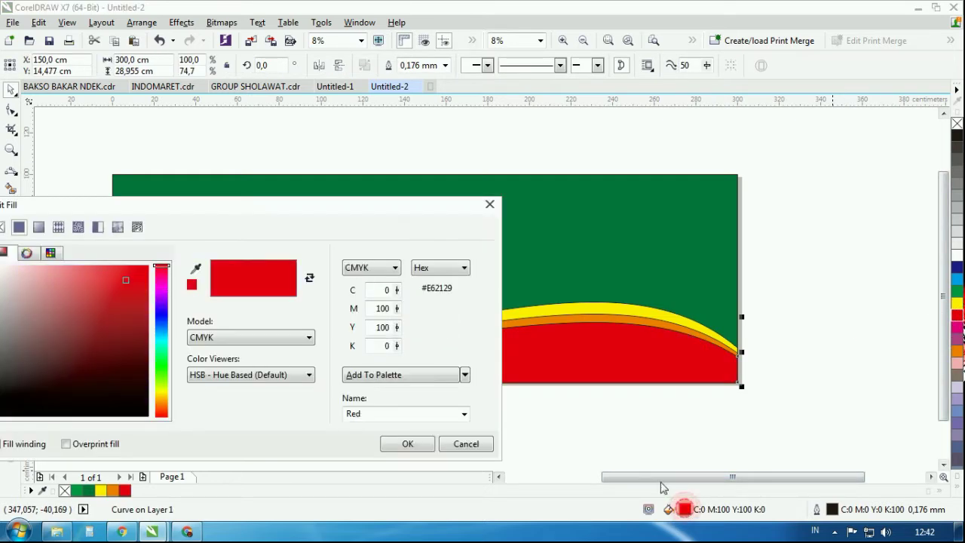
{"action": "left_click", "coordinate": [135, 337]}
{"action": "left_click", "coordinate": [407, 443]}
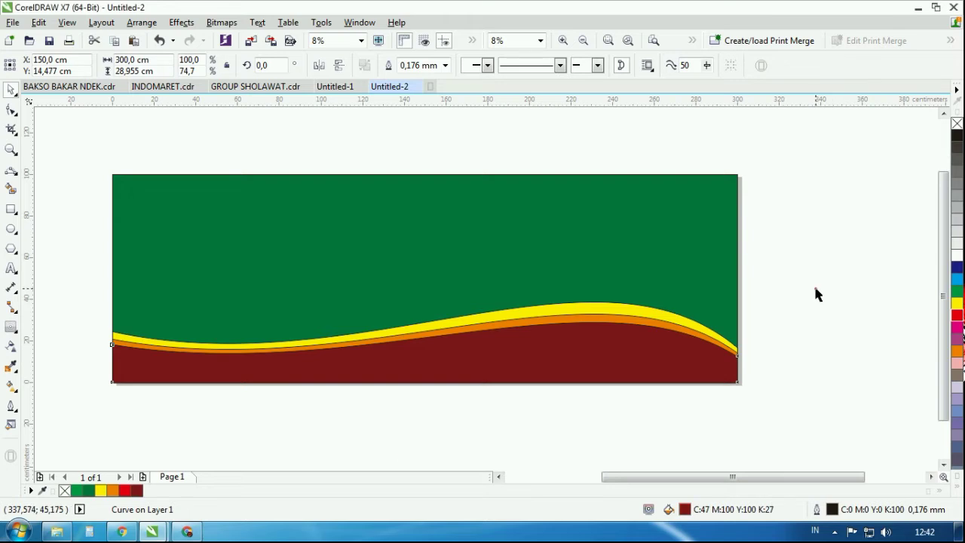
Remove the outlines from all three wave shapes.
{"action": "left_click_drag", "start_coordinate": [814, 242], "coordinate": [85, 396]}
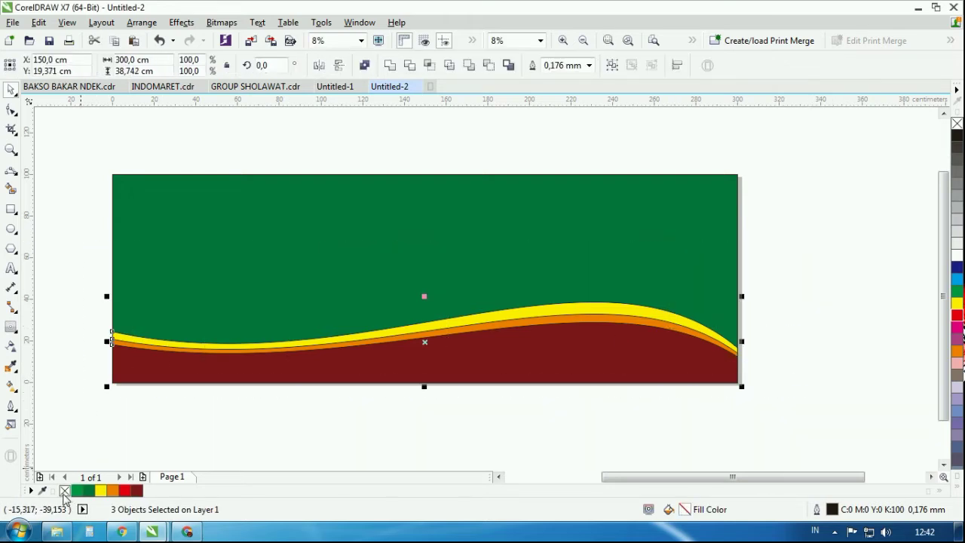
{"action": "left_click", "coordinate": [608, 395]}
{"action": "scroll", "coordinate": [570, 271], "scroll_direction": "down", "scroll_amount": 2}
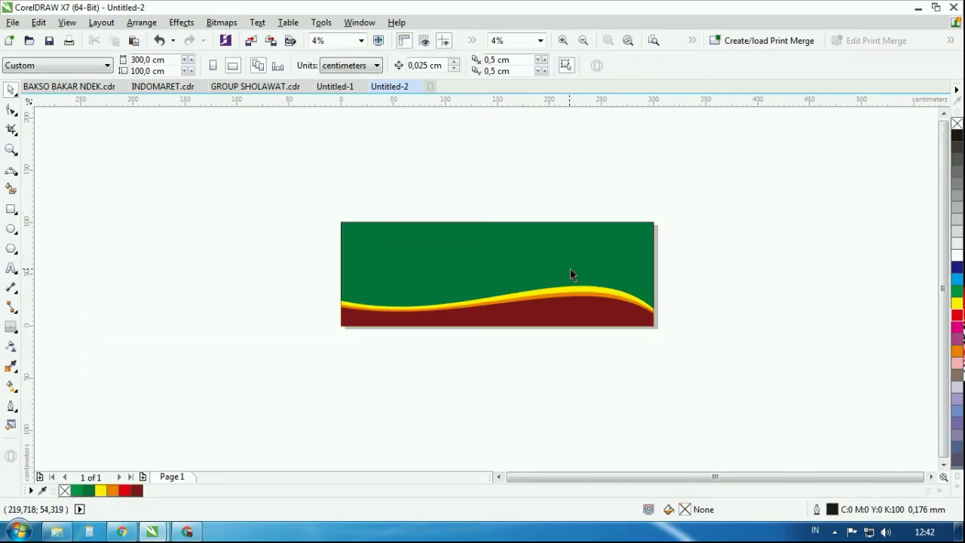
Group the three wave shapes and move the group just below the green rectangle.
{"action": "left_click_drag", "start_coordinate": [512, 305], "coordinate": [303, 340]}
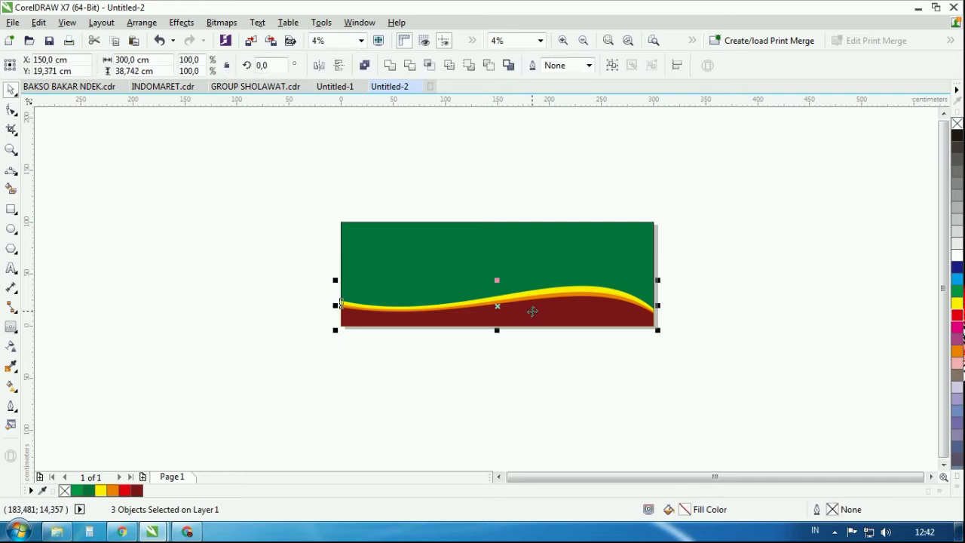
{"action": "key", "text": "ctrl+g"}
{"action": "left_click_drag", "start_coordinate": [545, 306], "coordinate": [536, 367]}
{"action": "left_click", "coordinate": [685, 318]}
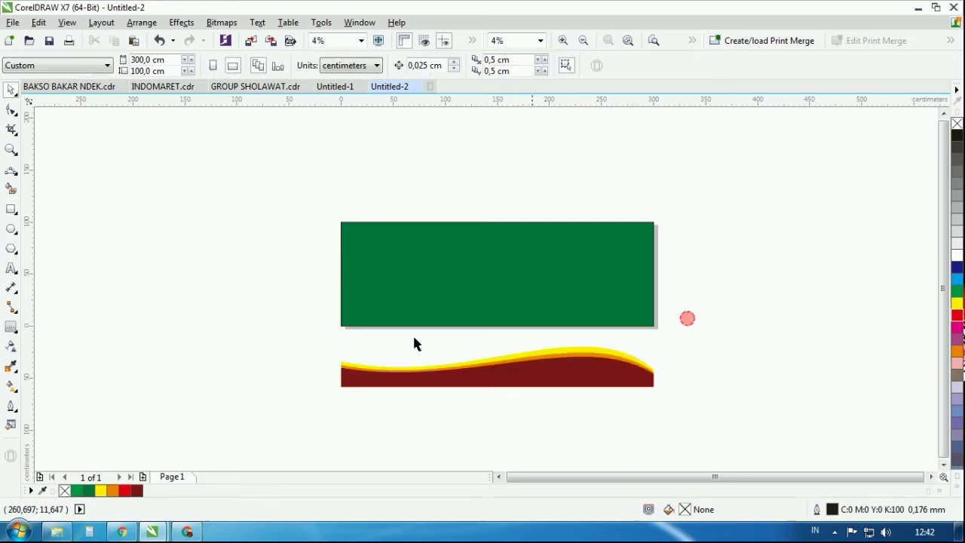
Switch to the Untitled-1 document and examine the prepared Mekah, Masjid, Ketupat and Mandala Art images.
{"action": "left_click", "coordinate": [331, 87]}
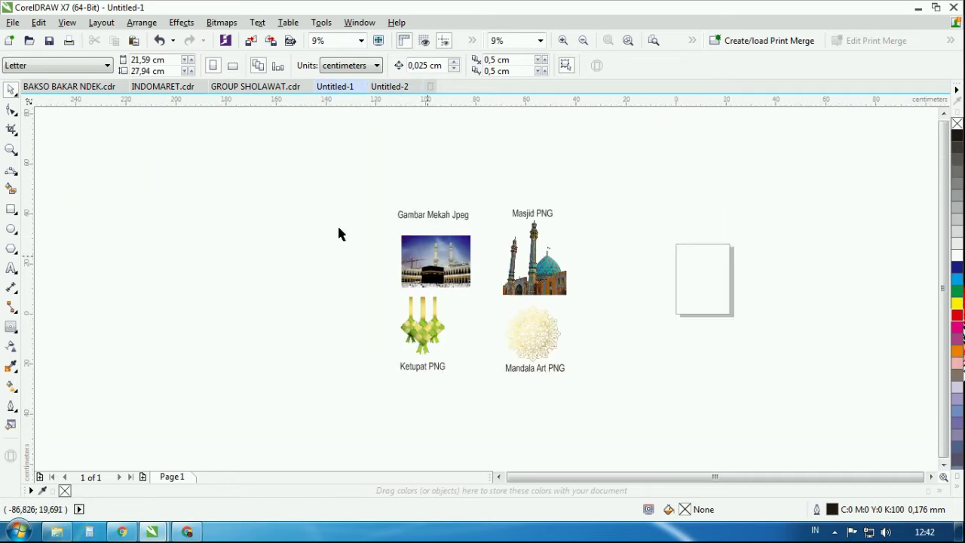
{"action": "left_click", "coordinate": [11, 151]}
{"action": "left_click_drag", "start_coordinate": [399, 270], "coordinate": [575, 383]}
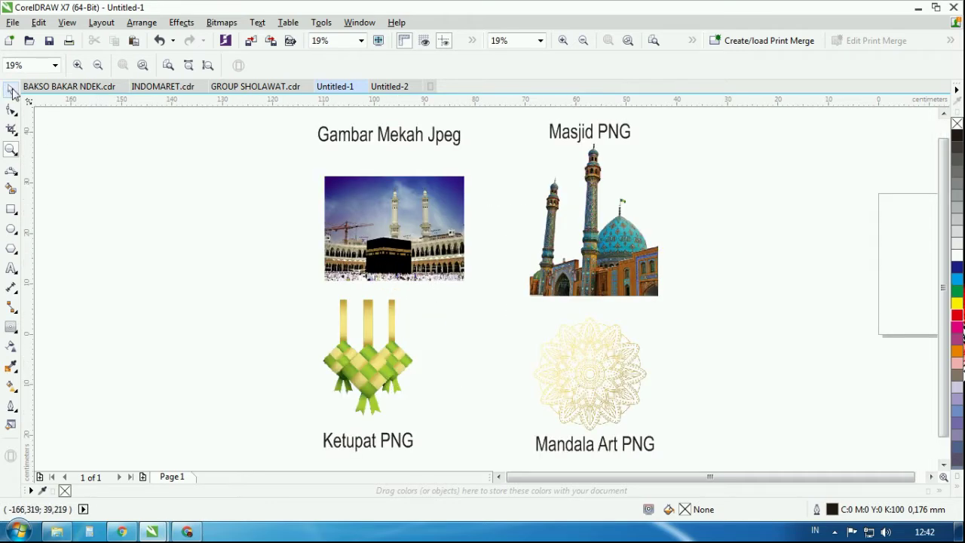
{"action": "left_click", "coordinate": [13, 92]}
{"action": "left_click", "coordinate": [348, 273]}
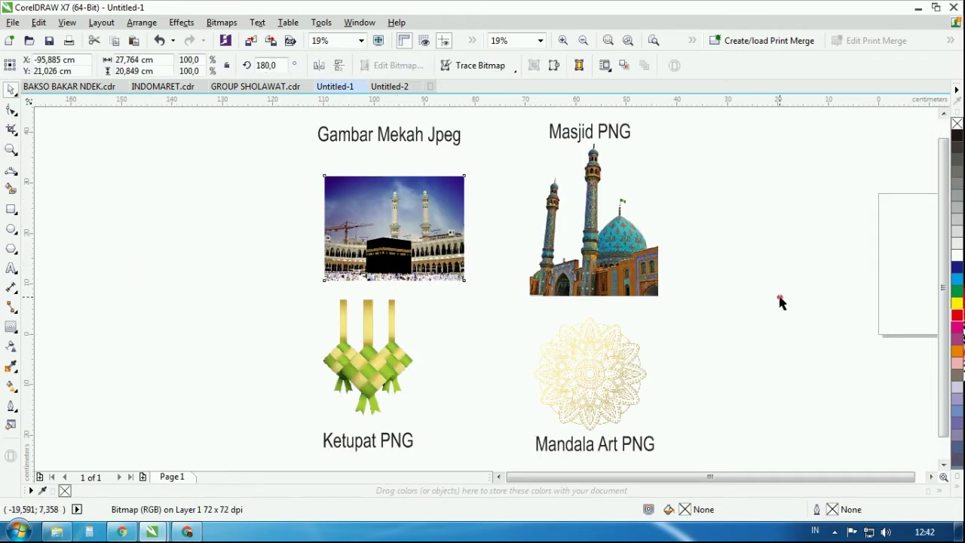
{"action": "left_click", "coordinate": [781, 302]}
{"action": "left_click", "coordinate": [573, 286]}
{"action": "left_click", "coordinate": [375, 374]}
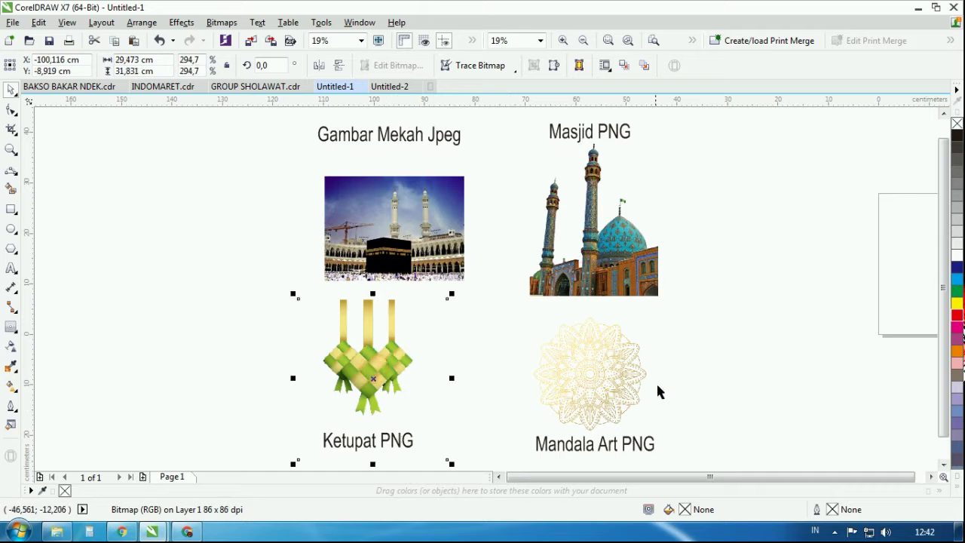
Copy the Mekah, Masjid, Ketupat and Mandala Art images from Untitled-1 into the banner in Untitled-2.
{"action": "left_click", "coordinate": [618, 355]}
{"action": "left_click", "coordinate": [746, 339]}
{"action": "left_click", "coordinate": [396, 230]}
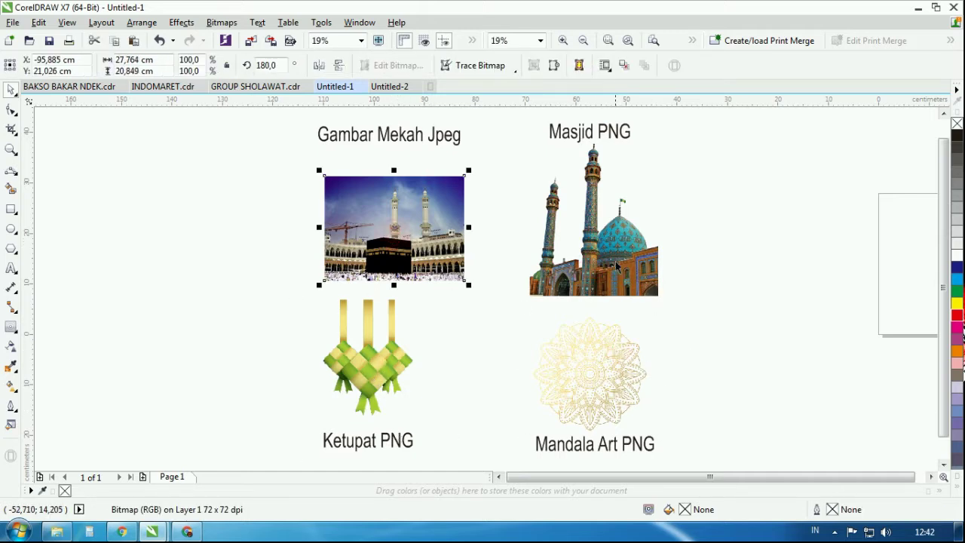
{"action": "left_click", "coordinate": [618, 264], "text": "shift"}
{"action": "left_click", "coordinate": [377, 358], "text": "shift"}
{"action": "left_click", "coordinate": [579, 381], "text": "shift"}
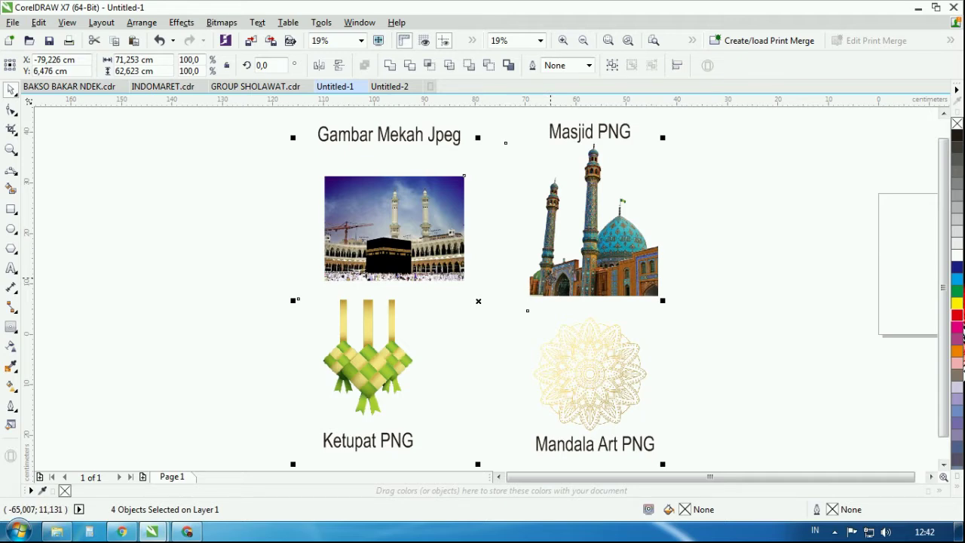
{"action": "left_click", "coordinate": [387, 87]}
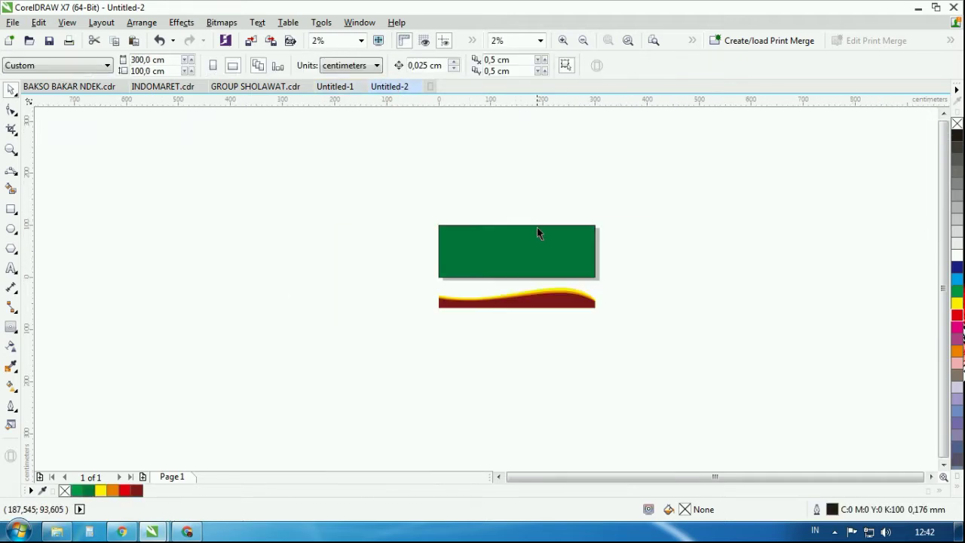
{"action": "key", "text": "ctrl+v"}
{"action": "scroll", "coordinate": [472, 260], "scroll_direction": "up", "scroll_amount": 2}
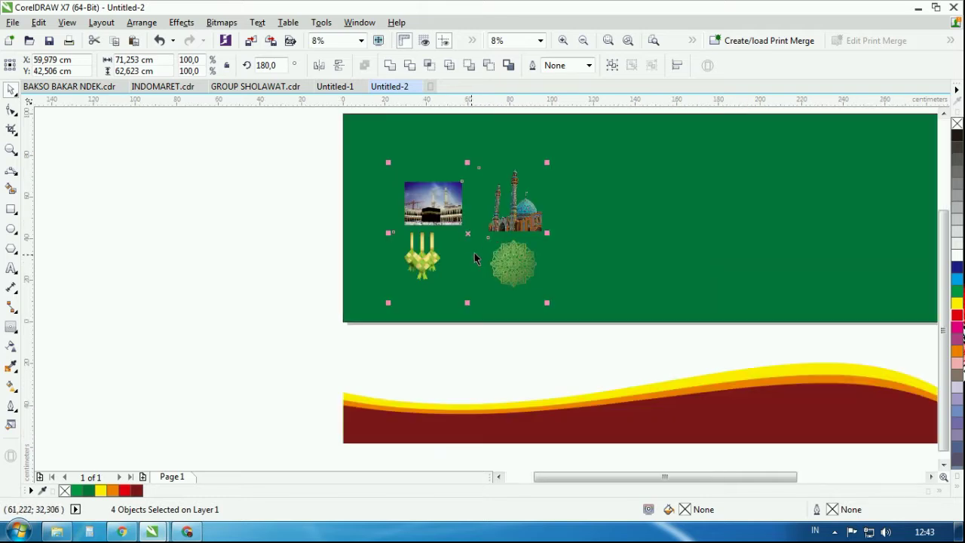
Move the mosque, ketupat and mandala images off the banner to its left, keeping the Mekah photo on the green background.
{"action": "left_click_drag", "start_coordinate": [472, 234], "coordinate": [468, 267]}
{"action": "left_click", "coordinate": [301, 127]}
{"action": "left_click", "coordinate": [189, 203]}
{"action": "scroll", "coordinate": [178, 234], "scroll_direction": "down", "scroll_amount": 1}
{"action": "scroll", "coordinate": [180, 226], "scroll_direction": "up", "scroll_amount": 1}
Align the Mekah photo to the green rectangle's top-left corner and stretch it to about 126 cm wide and 100 cm high.
{"action": "left_click", "coordinate": [477, 217], "text": "shift"}
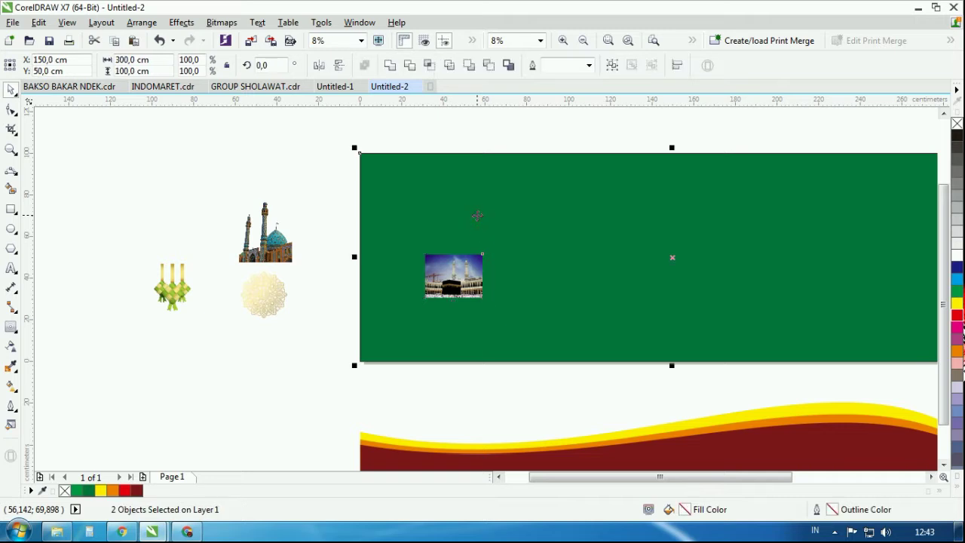
{"action": "key", "text": "t"}
{"action": "key", "text": "l"}
{"action": "left_click", "coordinate": [389, 179]}
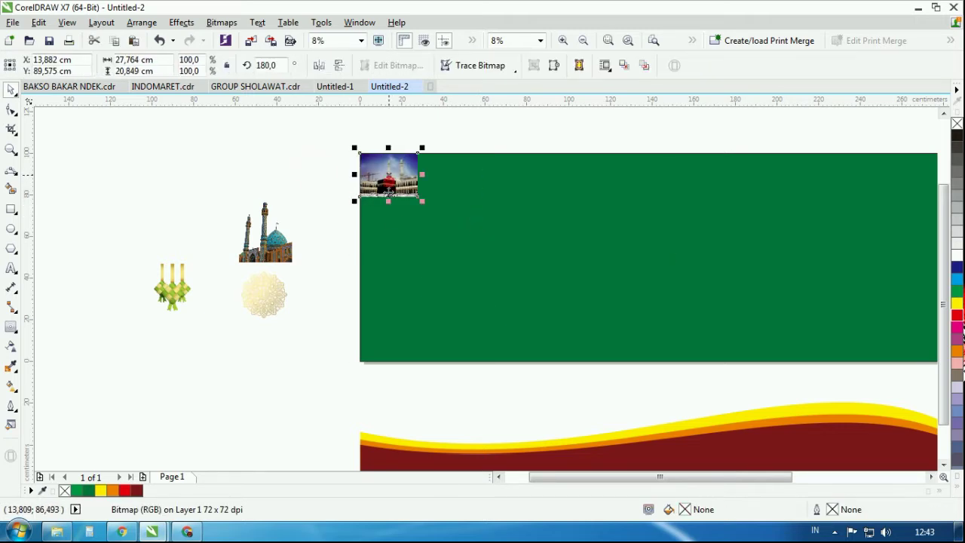
{"action": "left_click_drag", "start_coordinate": [389, 201], "coordinate": [389, 364]}
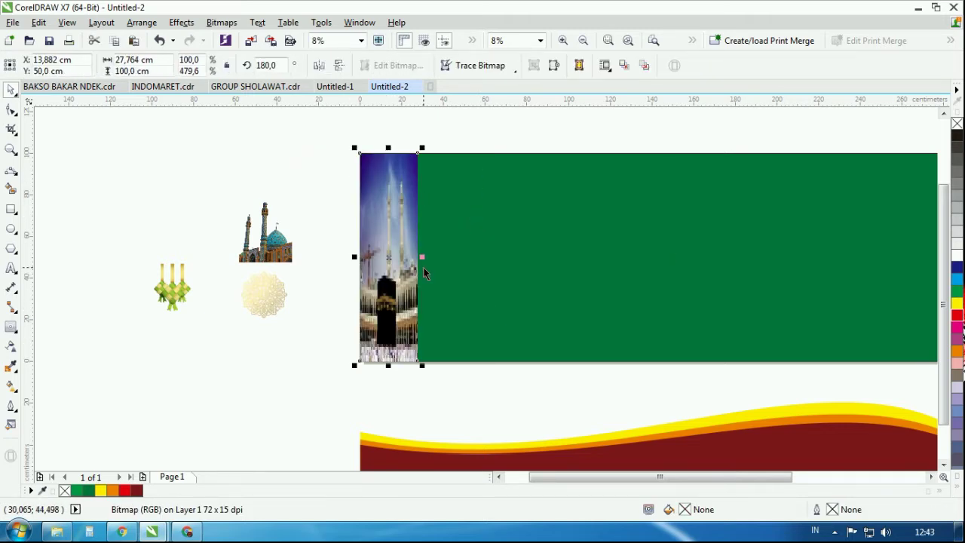
{"action": "left_click_drag", "start_coordinate": [420, 257], "coordinate": [623, 257]}
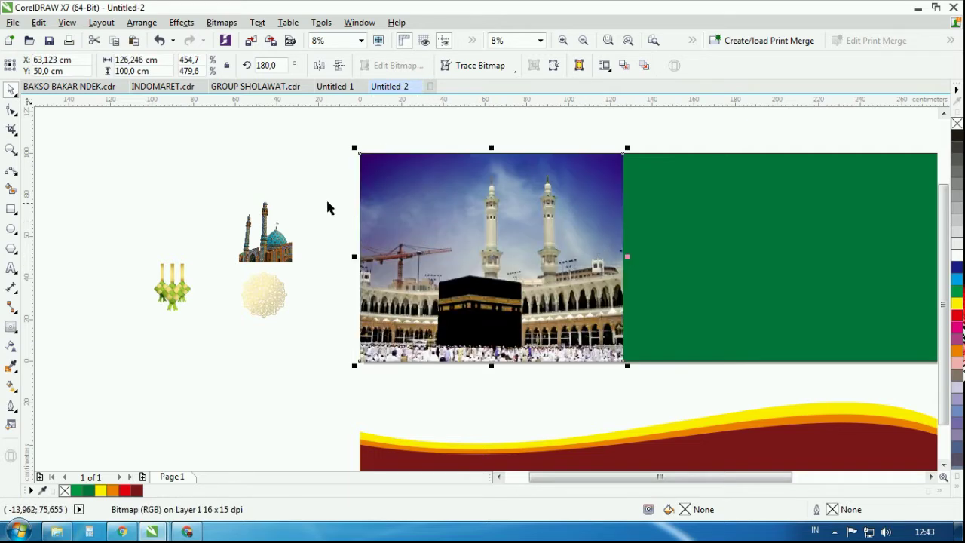
{"action": "left_click", "coordinate": [327, 201]}
Crop a strip about 22 cm wide from the Mekah photo's left side and realign the photo to the rectangle's left edge.
{"action": "left_click", "coordinate": [540, 253]}
{"action": "left_click", "coordinate": [12, 109]}
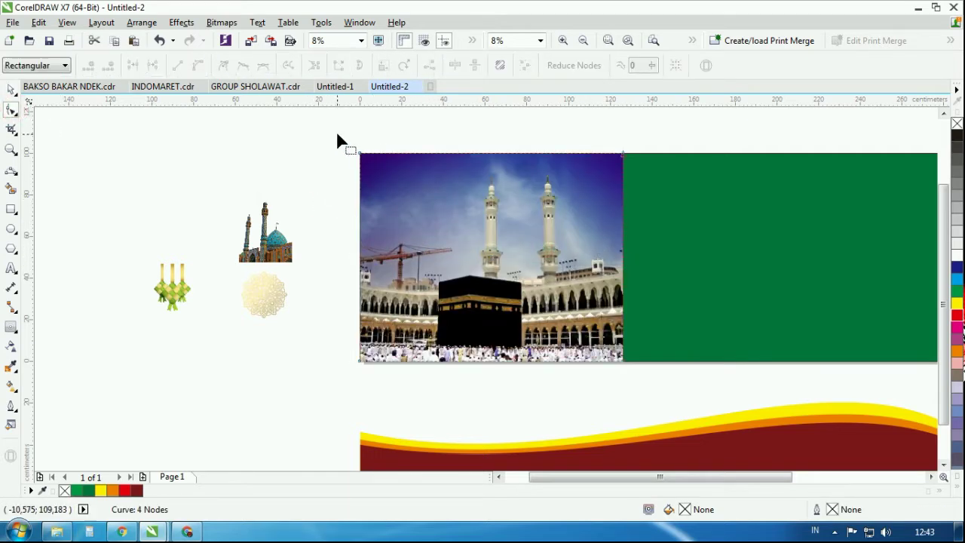
{"action": "left_click_drag", "start_coordinate": [337, 134], "coordinate": [406, 367]}
{"action": "left_click", "coordinate": [12, 91]}
{"action": "left_click", "coordinate": [697, 267], "text": "shift"}
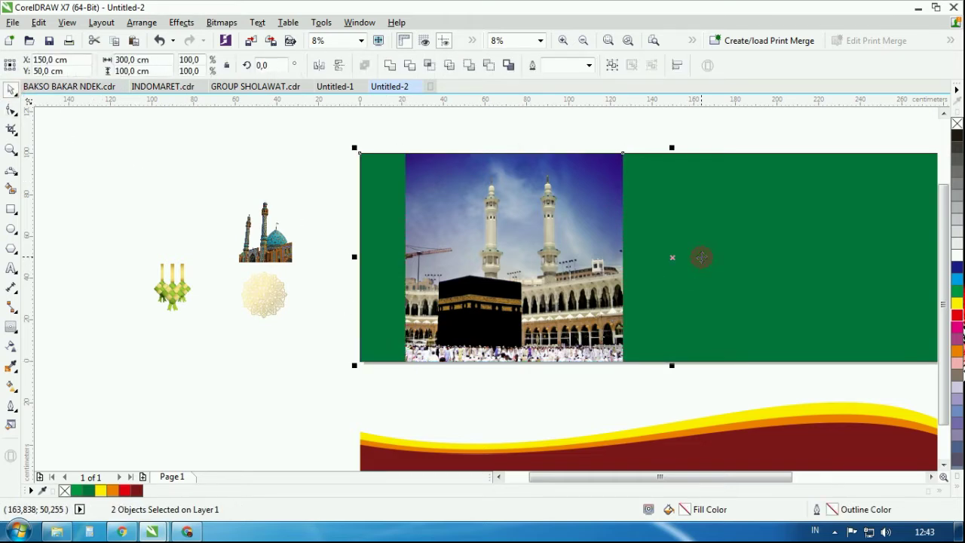
{"action": "key", "text": "l"}
{"action": "left_click", "coordinate": [278, 171]}
Stretch the Mekah photo rightwards to a width of about 142 cm.
{"action": "left_click", "coordinate": [425, 258]}
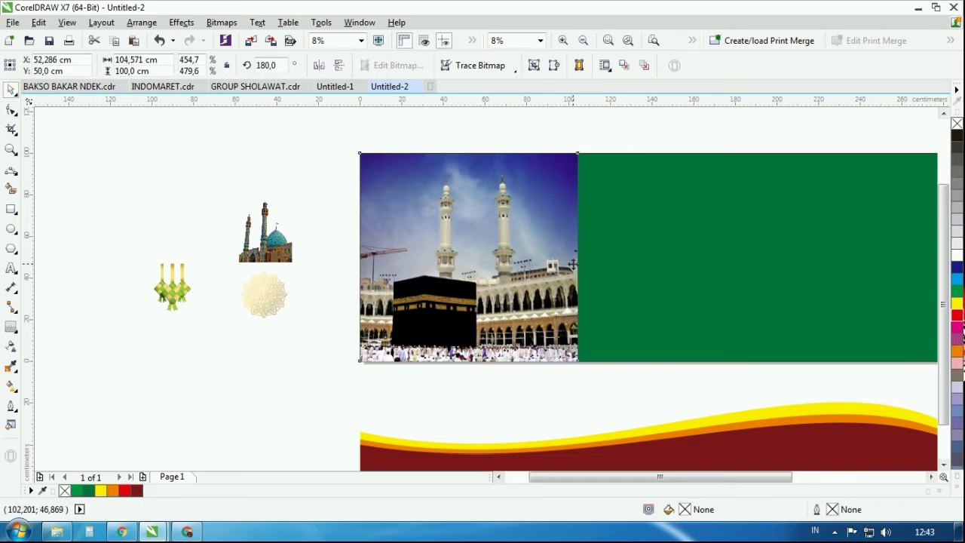
{"action": "left_click", "coordinate": [614, 135]}
{"action": "left_click", "coordinate": [567, 217]}
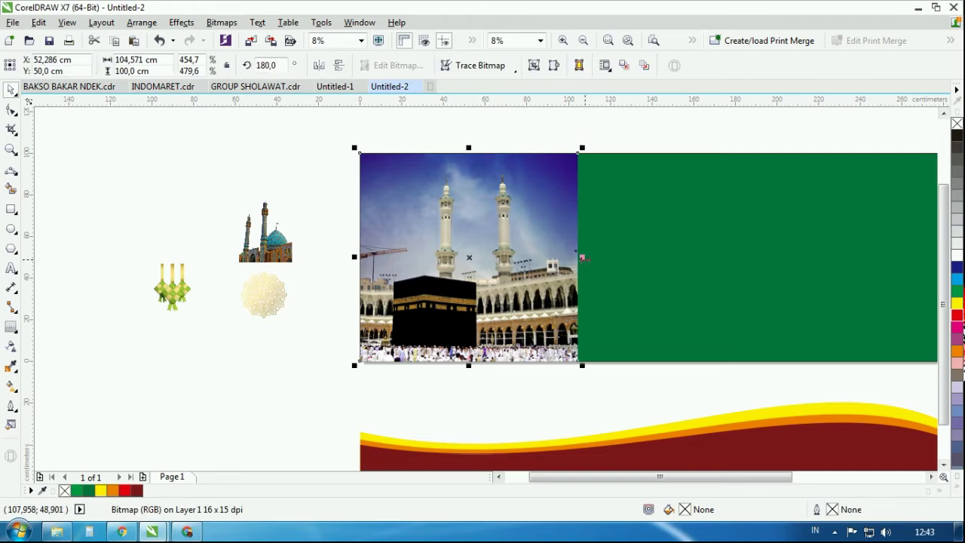
{"action": "left_click_drag", "start_coordinate": [582, 258], "coordinate": [660, 257]}
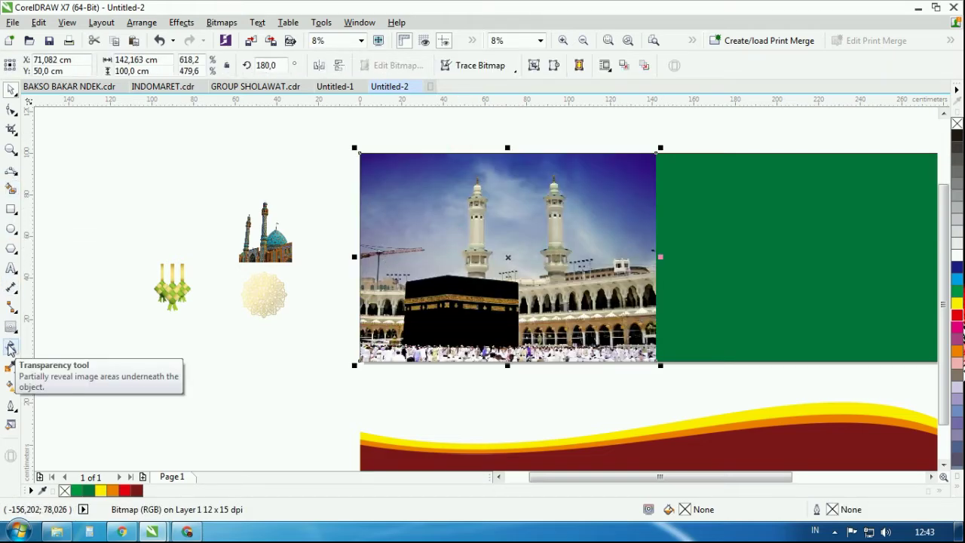
Fade the Mekah photo's right side into the green background with a horizontal linear transparency starting between the two towers.
{"action": "left_click", "coordinate": [10, 347]}
{"action": "left_click_drag", "start_coordinate": [564, 258], "coordinate": [639, 257]}
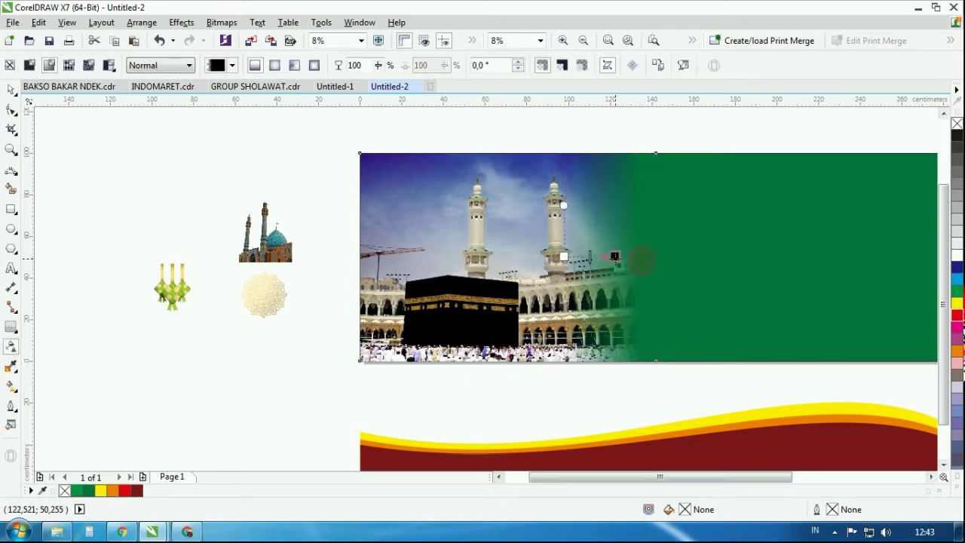
{"action": "left_click_drag", "start_coordinate": [563, 257], "coordinate": [525, 257]}
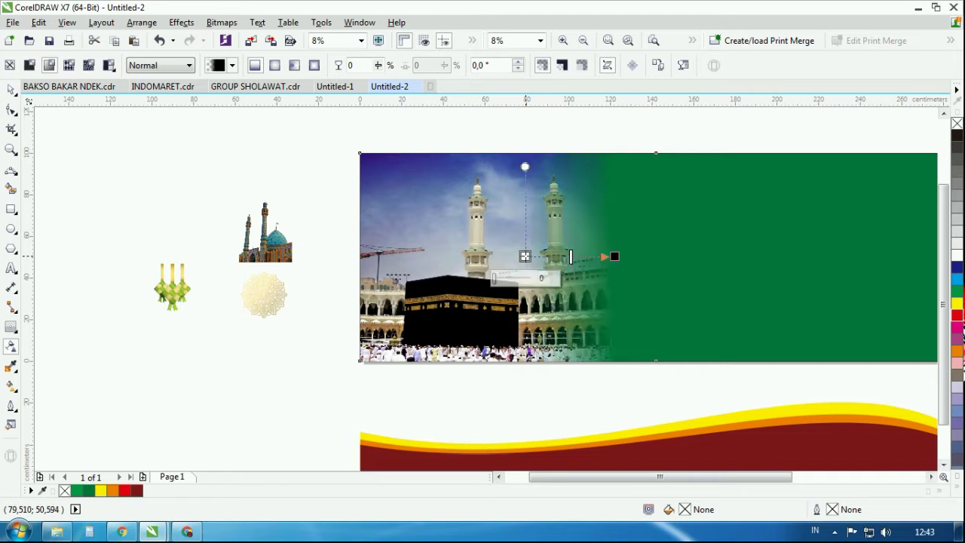
{"action": "left_click", "coordinate": [11, 89]}
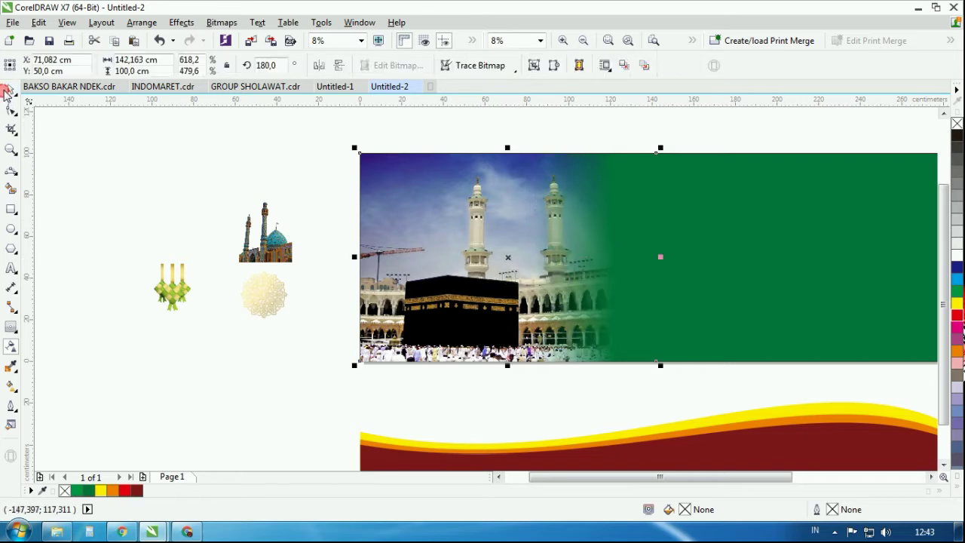
{"action": "left_click", "coordinate": [165, 128]}
Place a copy of the 24.8 cm mandala on the green background, to the right of the faded Mekah photo.
{"action": "left_click", "coordinate": [260, 302]}
{"action": "scroll", "coordinate": [162, 296], "scroll_direction": "down", "scroll_amount": 2}
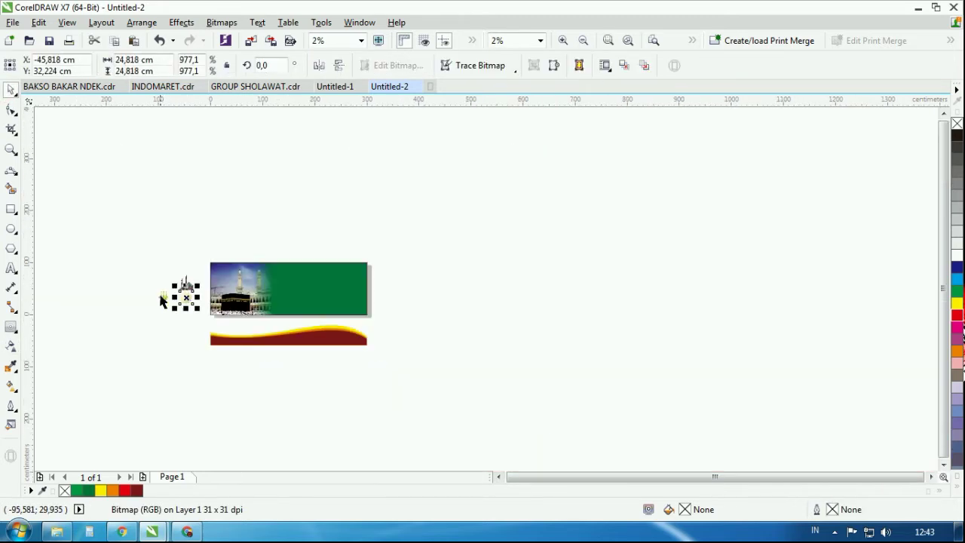
{"action": "scroll", "coordinate": [174, 296], "scroll_direction": "up", "scroll_amount": 1}
{"action": "left_click_drag", "start_coordinate": [174, 296], "coordinate": [384, 262]}
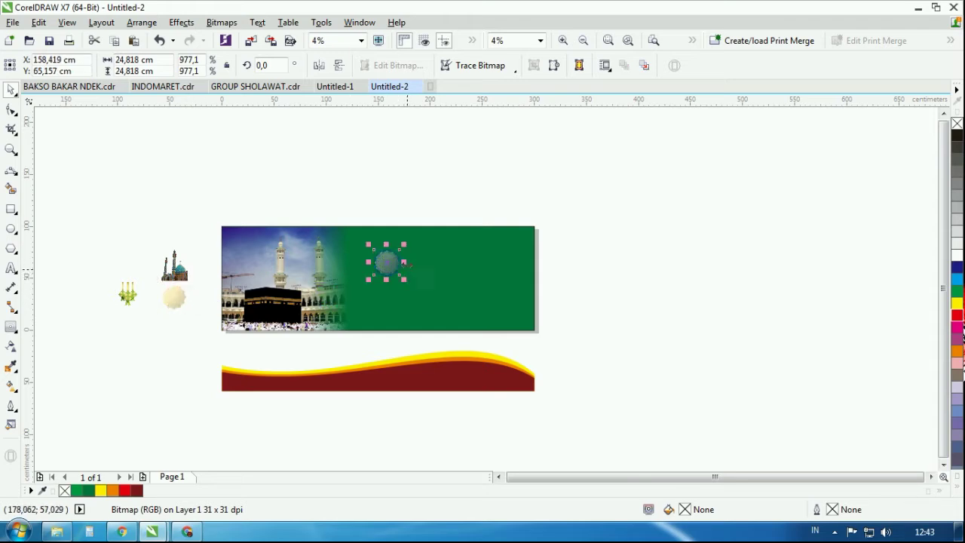
{"action": "scroll", "coordinate": [384, 261], "scroll_direction": "up", "scroll_amount": 2}
{"action": "scroll", "coordinate": [355, 234], "scroll_direction": "down", "scroll_amount": 2}
{"action": "scroll", "coordinate": [363, 212], "scroll_direction": "up", "scroll_amount": 2}
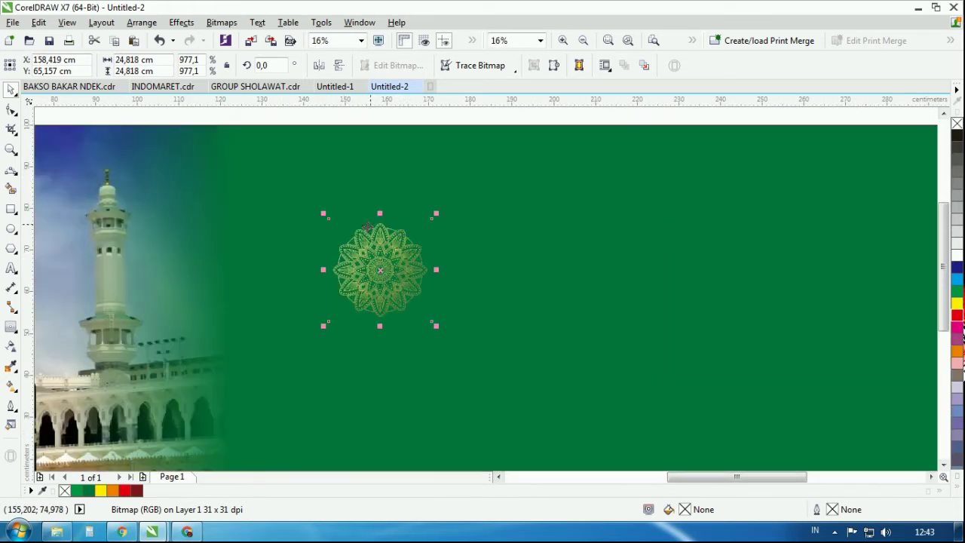
Make three more mandala copies on the green background, scaled to about 16 cm, 54 cm and 10 cm.
{"action": "left_click_drag", "start_coordinate": [381, 273], "coordinate": [519, 275]}
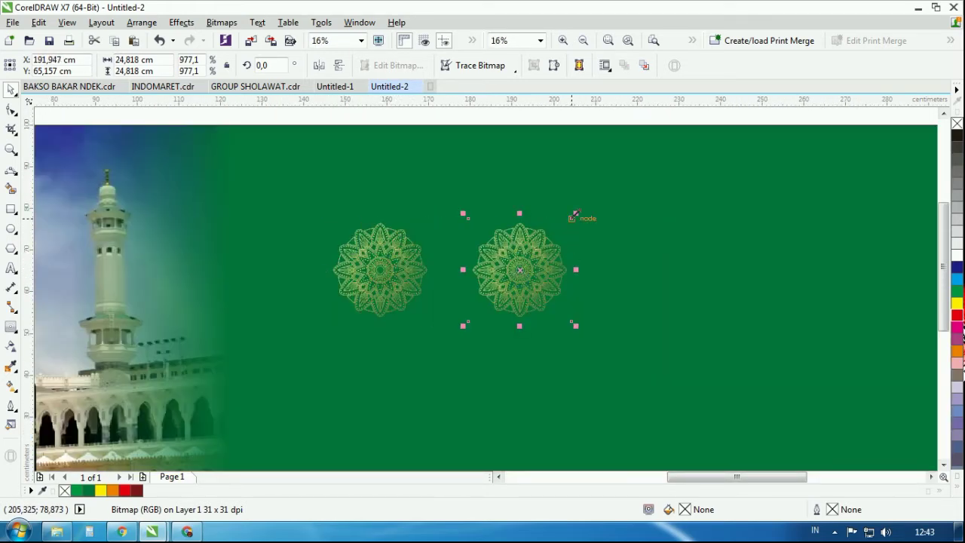
{"action": "left_click_drag", "start_coordinate": [575, 216], "coordinate": [548, 240]}
{"action": "scroll", "coordinate": [471, 290], "scroll_direction": "down", "scroll_amount": 1}
{"action": "left_click_drag", "start_coordinate": [496, 279], "coordinate": [637, 218]}
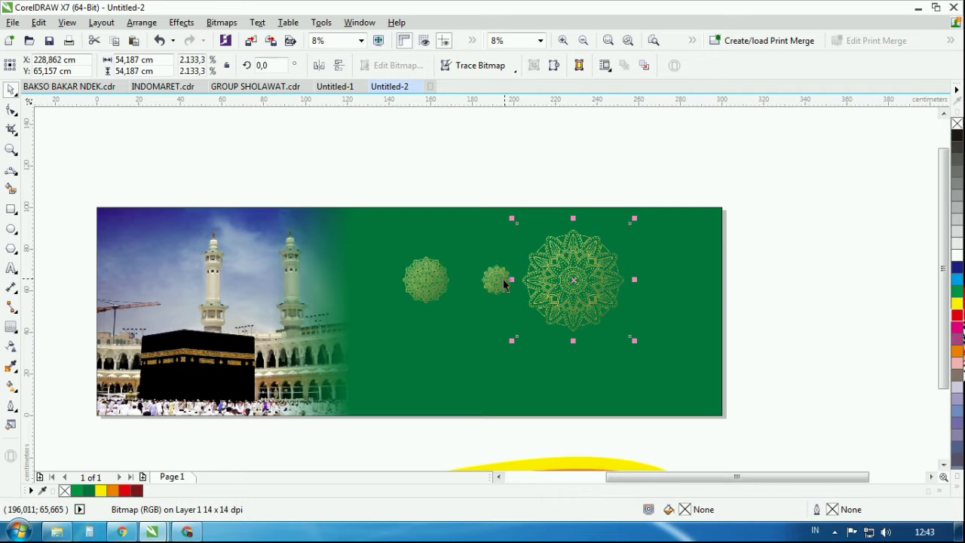
{"action": "left_click_drag", "start_coordinate": [503, 279], "coordinate": [509, 333]}
{"action": "scroll", "coordinate": [507, 327], "scroll_direction": "up", "scroll_amount": 1}
{"action": "scroll", "coordinate": [507, 240], "scroll_direction": "down", "scroll_amount": 1}
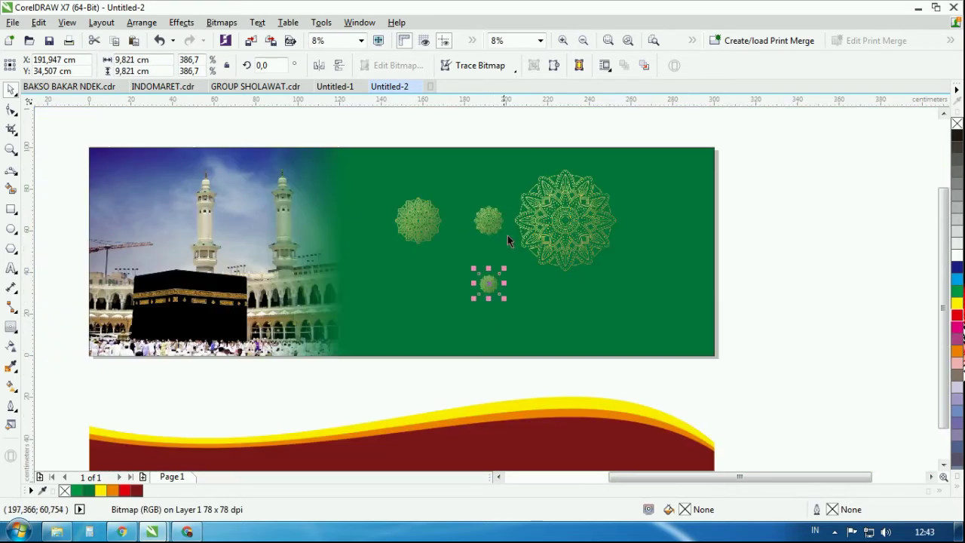
Move the largest mandala onto the banner's right edge and crop off the part that extends past the edge.
{"action": "left_click", "coordinate": [726, 196]}
{"action": "left_click", "coordinate": [587, 219]}
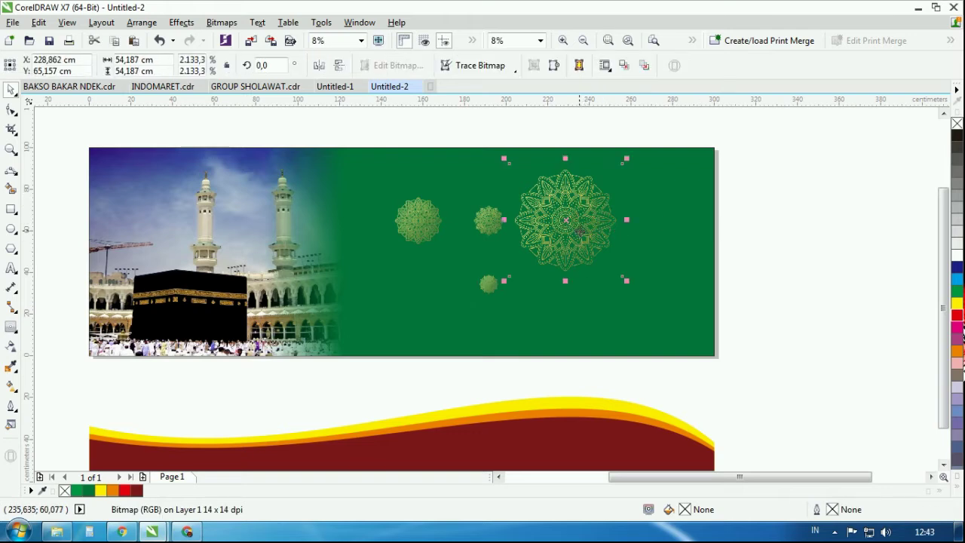
{"action": "left_click_drag", "start_coordinate": [586, 219], "coordinate": [691, 208]}
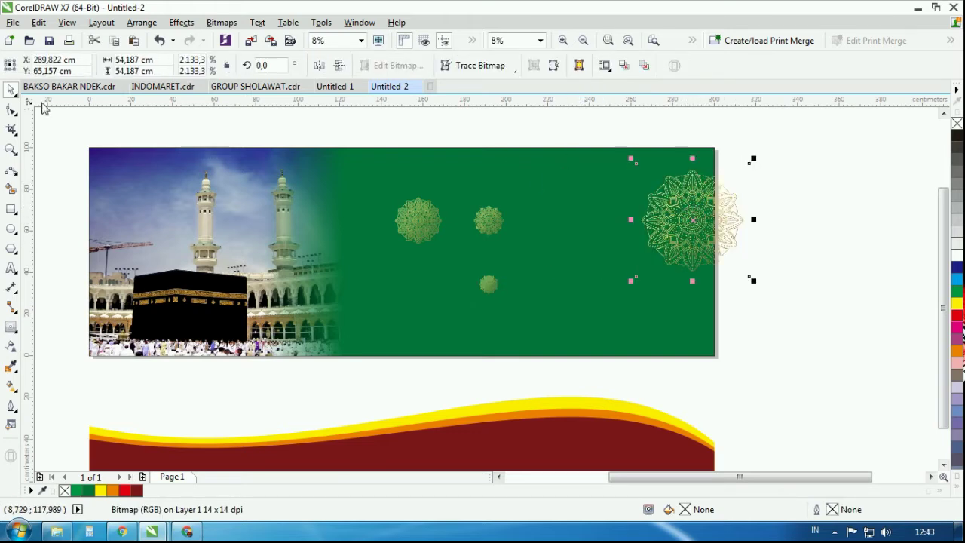
{"action": "left_click", "coordinate": [14, 109]}
{"action": "left_click_drag", "start_coordinate": [780, 113], "coordinate": [694, 278]}
{"action": "scroll", "coordinate": [750, 281], "scroll_direction": "up", "scroll_amount": 3}
{"action": "scroll", "coordinate": [693, 281], "scroll_direction": "down", "scroll_amount": 2}
{"action": "left_click", "coordinate": [11, 89]}
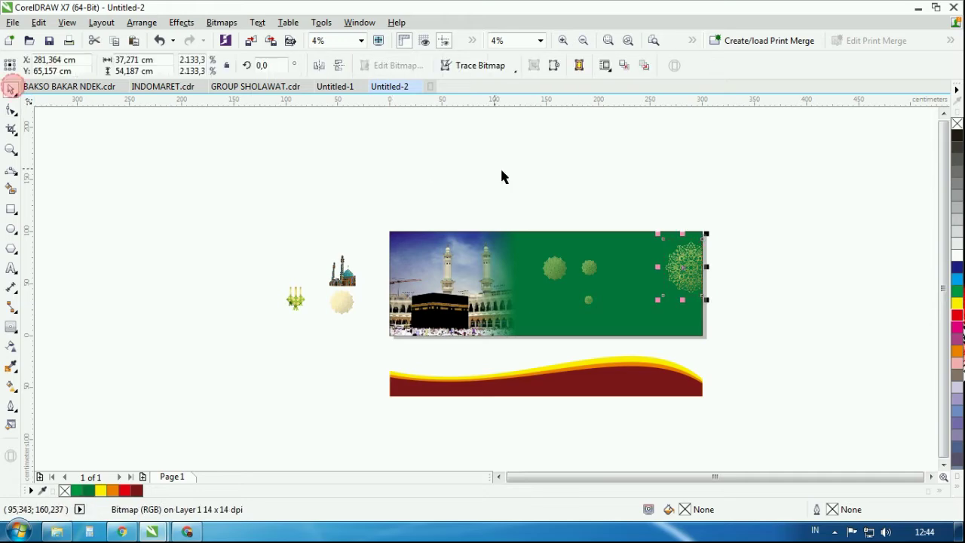
Copy the 24.8 cm mandala onto the banner's top edge, left of the large one, and crop off its overhanging part.
{"action": "left_click", "coordinate": [501, 167]}
{"action": "scroll", "coordinate": [592, 258], "scroll_direction": "up", "scroll_amount": 1}
{"action": "left_click", "coordinate": [521, 280]}
{"action": "left_click_drag", "start_coordinate": [527, 281], "coordinate": [693, 221]}
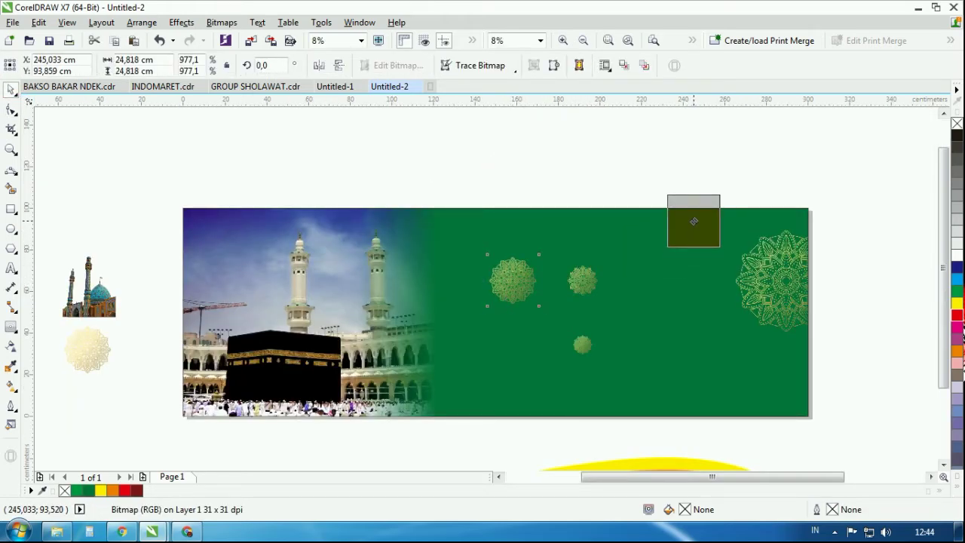
{"action": "scroll", "coordinate": [742, 208], "scroll_direction": "up", "scroll_amount": 2}
{"action": "left_click", "coordinate": [11, 110]}
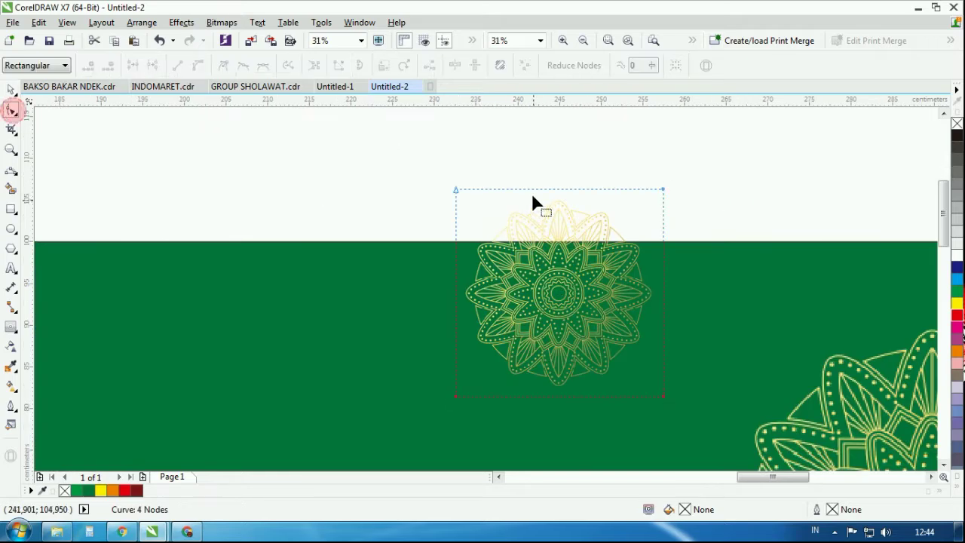
{"action": "left_click_drag", "start_coordinate": [433, 164], "coordinate": [661, 241]}
{"action": "scroll", "coordinate": [692, 198], "scroll_direction": "down", "scroll_amount": 2}
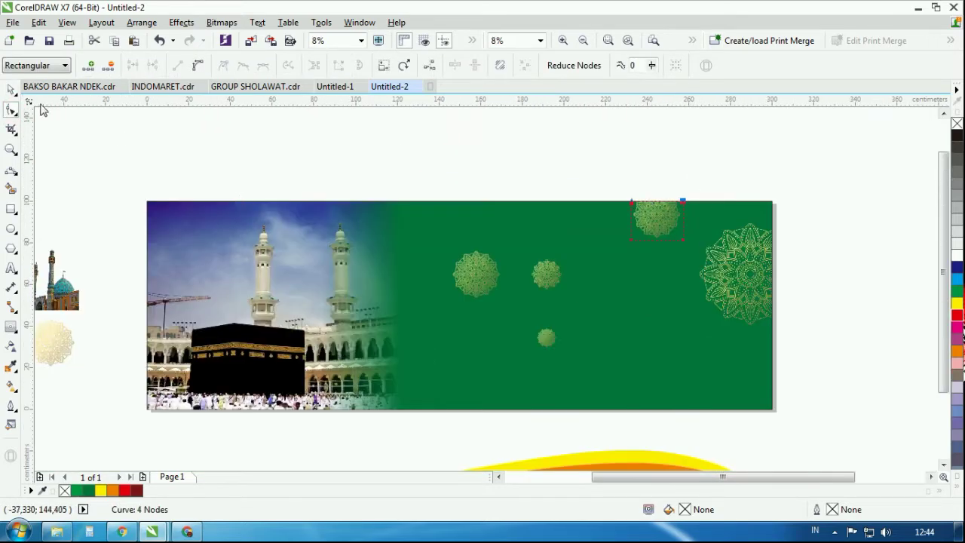
{"action": "left_click", "coordinate": [12, 89]}
{"action": "left_click", "coordinate": [465, 144]}
Copy the smallest mandala beside the cropped one at the top edge, and the 16 cm mandala to the lower middle of the green area.
{"action": "left_click", "coordinate": [546, 336]}
{"action": "left_click_drag", "start_coordinate": [546, 336], "coordinate": [707, 217]}
{"action": "left_click_drag", "start_coordinate": [546, 273], "coordinate": [599, 345]}
Copy the large cropped mandala, rotate it with its cut side up, and align it to the banner's top edge beside the Mekah photo.
{"action": "left_click", "coordinate": [739, 302]}
{"action": "left_click_drag", "start_coordinate": [739, 301], "coordinate": [488, 371]}
{"action": "left_click", "coordinate": [494, 332]}
{"action": "left_click_drag", "start_coordinate": [529, 283], "coordinate": [428, 300]}
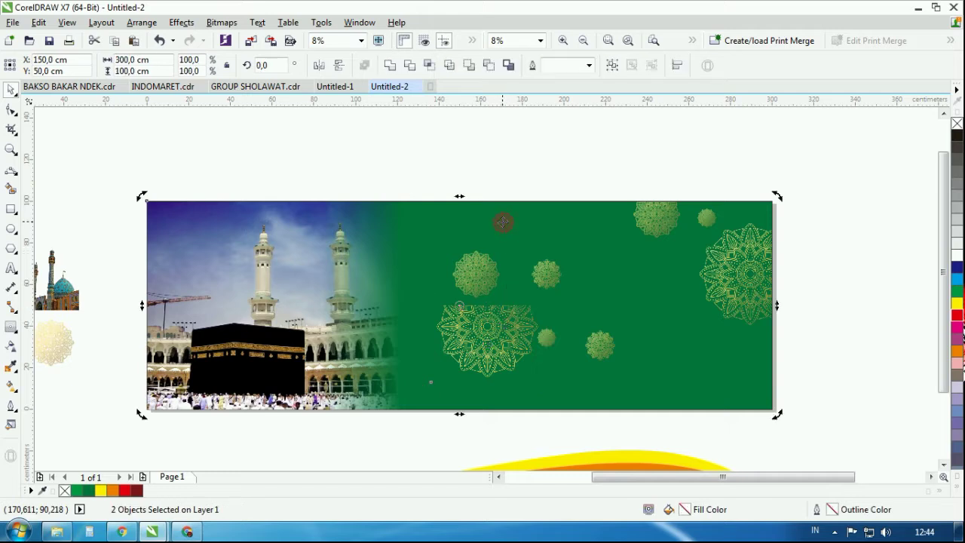
{"action": "left_click_drag", "start_coordinate": [489, 339], "coordinate": [415, 225]}
{"action": "left_click", "coordinate": [482, 237]}
{"action": "left_click", "coordinate": [430, 166]}
{"action": "left_click_drag", "start_coordinate": [113, 173], "coordinate": [424, 430]}
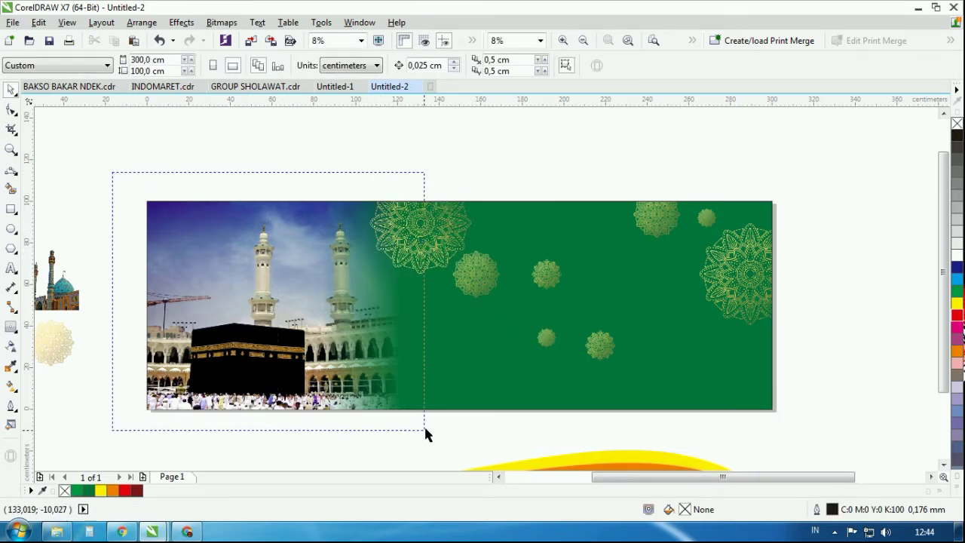
Shift the uncropped 24.8 cm mandala slightly down and right, and move the lower 10 cm mandala up above the 16 cm one.
{"action": "left_click", "coordinate": [486, 287]}
{"action": "left_click_drag", "start_coordinate": [486, 286], "coordinate": [508, 305]}
{"action": "left_click", "coordinate": [545, 334]}
{"action": "left_click_drag", "start_coordinate": [546, 337], "coordinate": [569, 239]}
Copy the 16 cm mandala to the lower left and lower right of the green area, and the 24.8 cm one to its right half.
{"action": "left_click", "coordinate": [600, 345]}
{"action": "left_click_drag", "start_coordinate": [600, 344], "coordinate": [462, 371]}
{"action": "left_click_drag", "start_coordinate": [547, 285], "coordinate": [686, 358]}
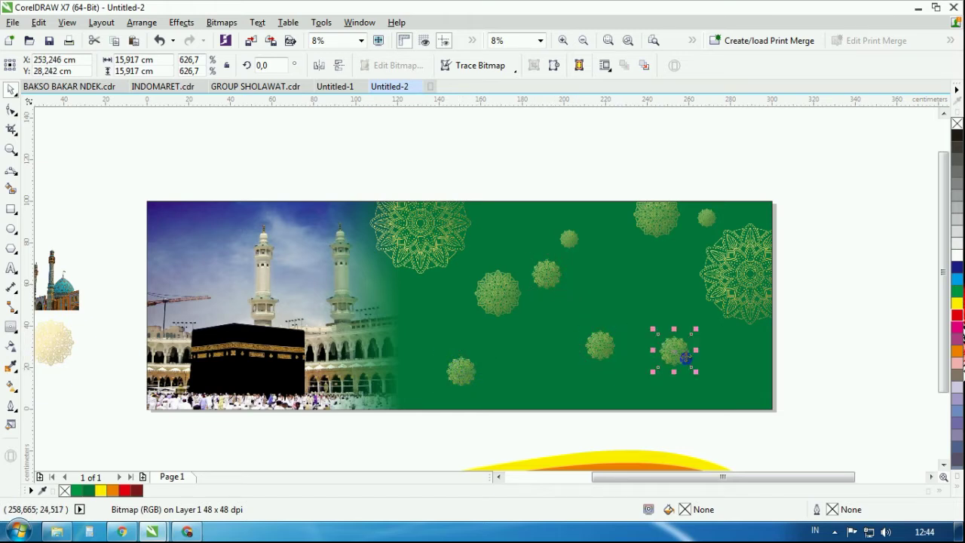
{"action": "left_click_drag", "start_coordinate": [496, 303], "coordinate": [631, 294]}
Copy the 10 cm mandala next to the photo's faded edge and the 16 cm mandala near the top, right of the large one.
{"action": "left_click", "coordinate": [569, 239]}
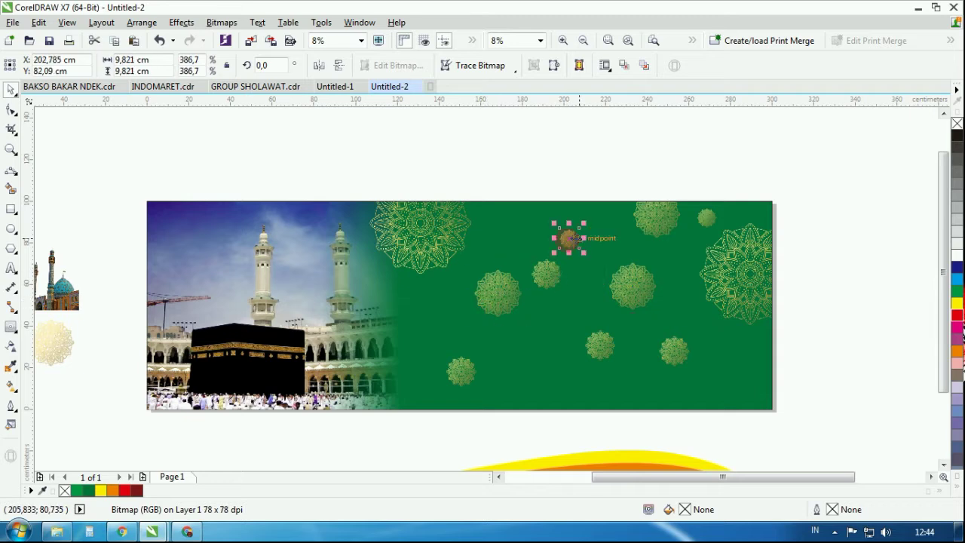
{"action": "left_click_drag", "start_coordinate": [569, 239], "coordinate": [441, 317]}
{"action": "left_click", "coordinate": [640, 284]}
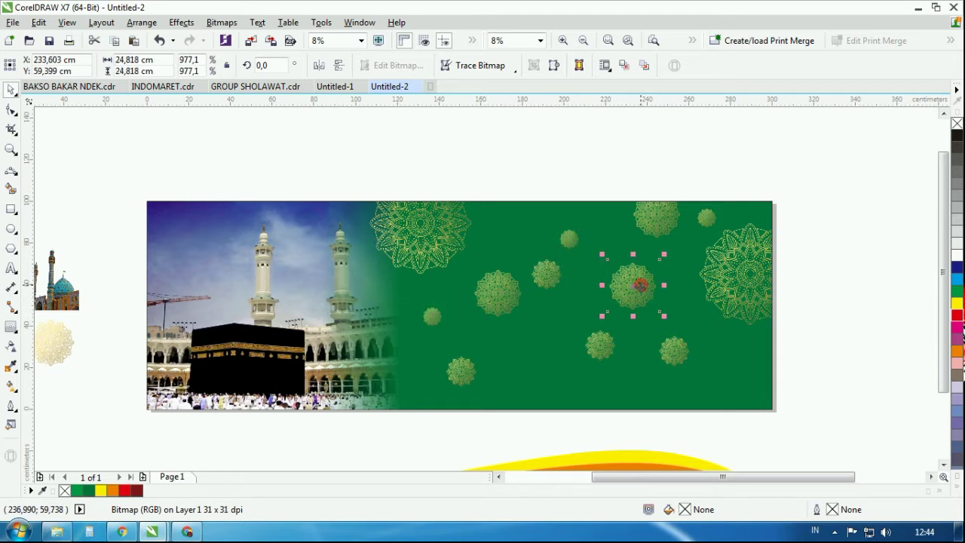
{"action": "left_click", "coordinate": [600, 345]}
{"action": "left_click_drag", "start_coordinate": [595, 353], "coordinate": [510, 226]}
{"action": "left_click", "coordinate": [637, 170]}
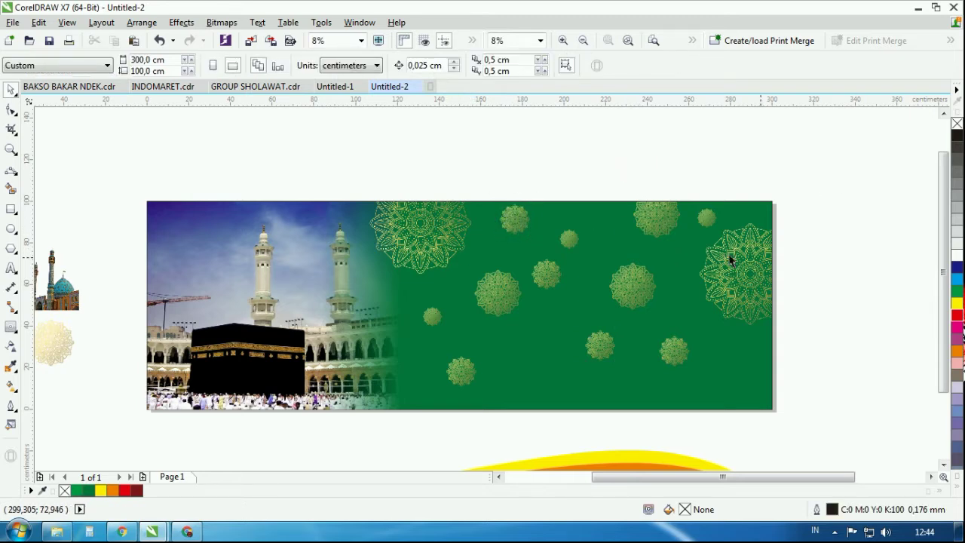
Align the wave ornament with the bottom of the banner background and bring it to the front.
{"action": "scroll", "coordinate": [618, 190], "scroll_direction": "down", "scroll_amount": 1}
{"action": "left_click_drag", "start_coordinate": [747, 294], "coordinate": [372, 385]}
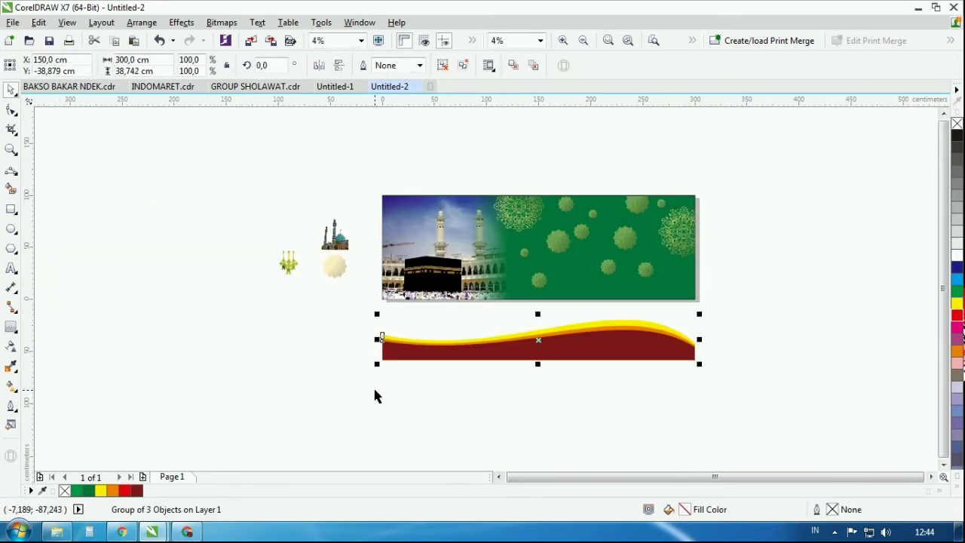
{"action": "left_click", "coordinate": [611, 293], "text": "shift"}
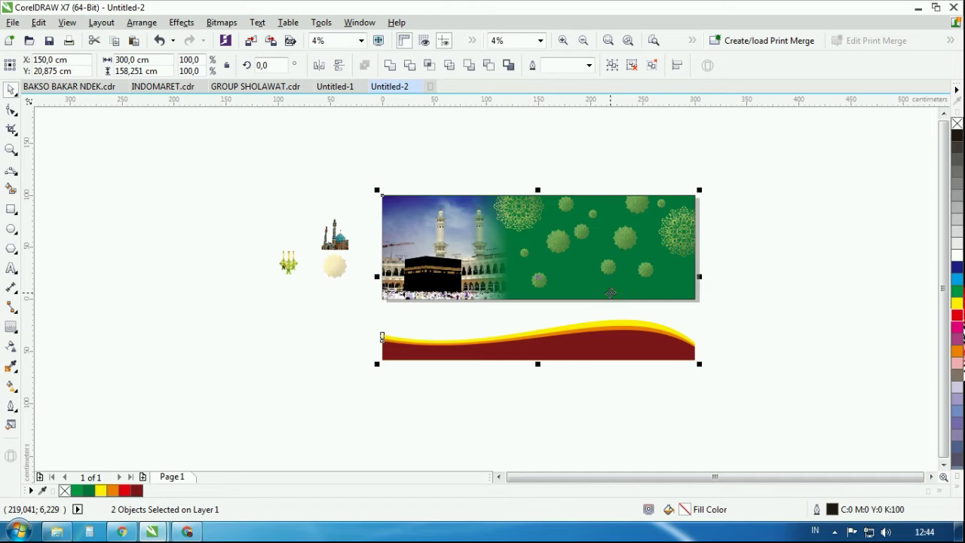
{"action": "key", "text": "b"}
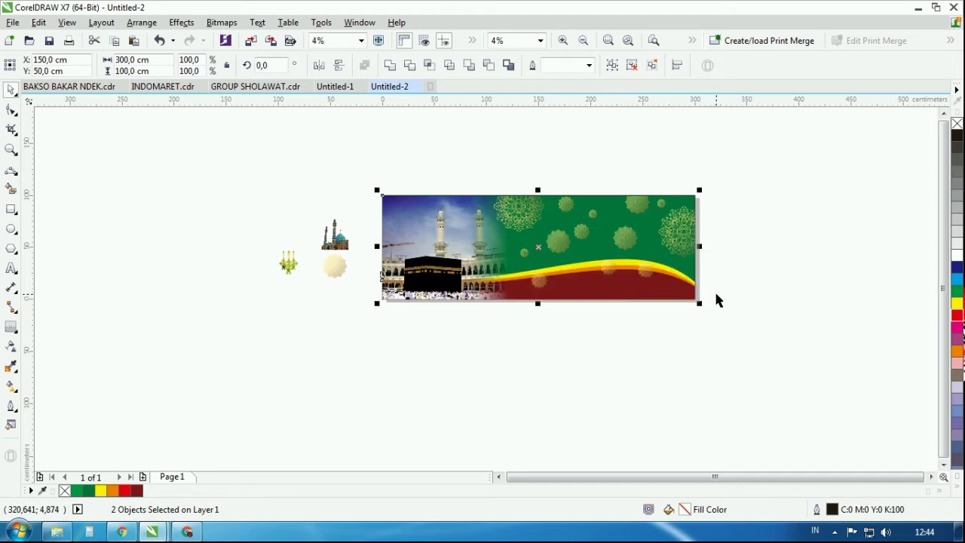
{"action": "left_click", "coordinate": [723, 290]}
{"action": "left_click", "coordinate": [670, 291]}
{"action": "key", "text": "shift+Page_Up"}
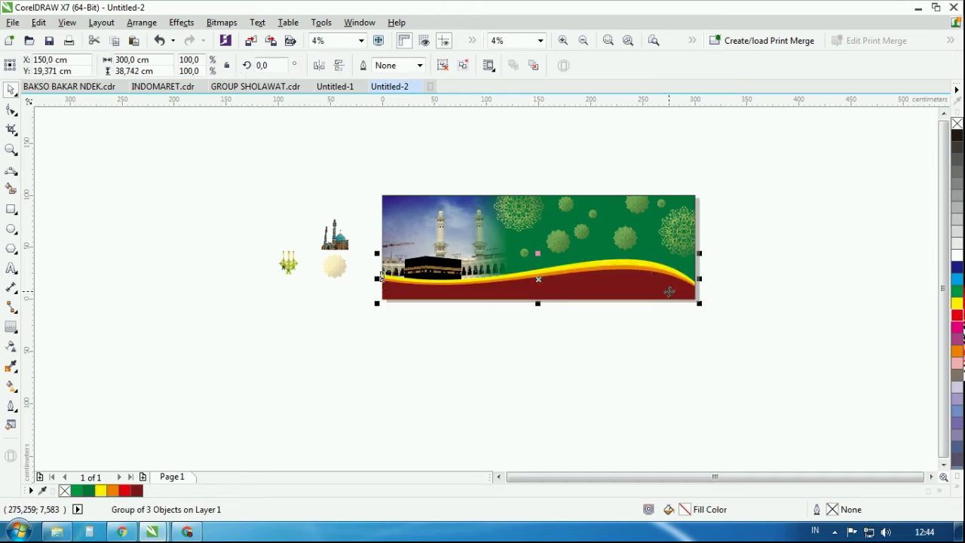
{"action": "left_click", "coordinate": [741, 279]}
Reduce the Mekah photo's height from below to about 90 cm, and stretch it upward past the banner to about 103.5 cm.
{"action": "scroll", "coordinate": [455, 244], "scroll_direction": "up", "scroll_amount": 1}
{"action": "left_click", "coordinate": [403, 270]}
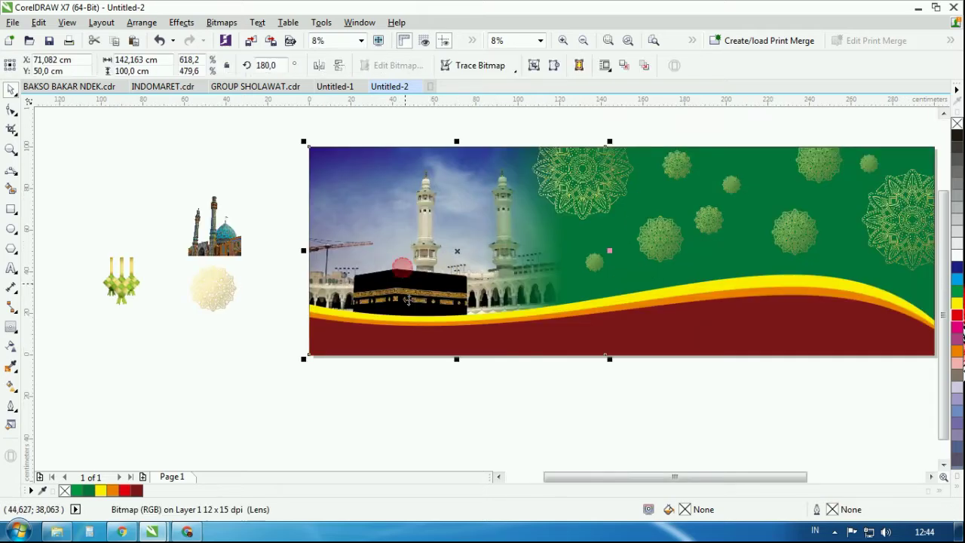
{"action": "left_click_drag", "start_coordinate": [457, 356], "coordinate": [456, 338]}
{"action": "scroll", "coordinate": [461, 145], "scroll_direction": "down", "scroll_amount": 1}
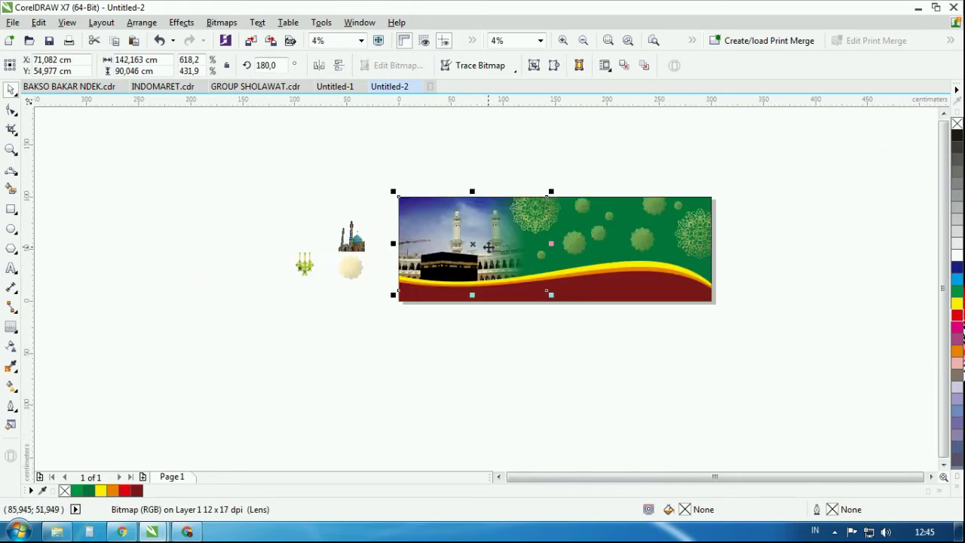
{"action": "scroll", "coordinate": [470, 192], "scroll_direction": "up", "scroll_amount": 2}
{"action": "left_click_drag", "start_coordinate": [480, 227], "coordinate": [480, 172]}
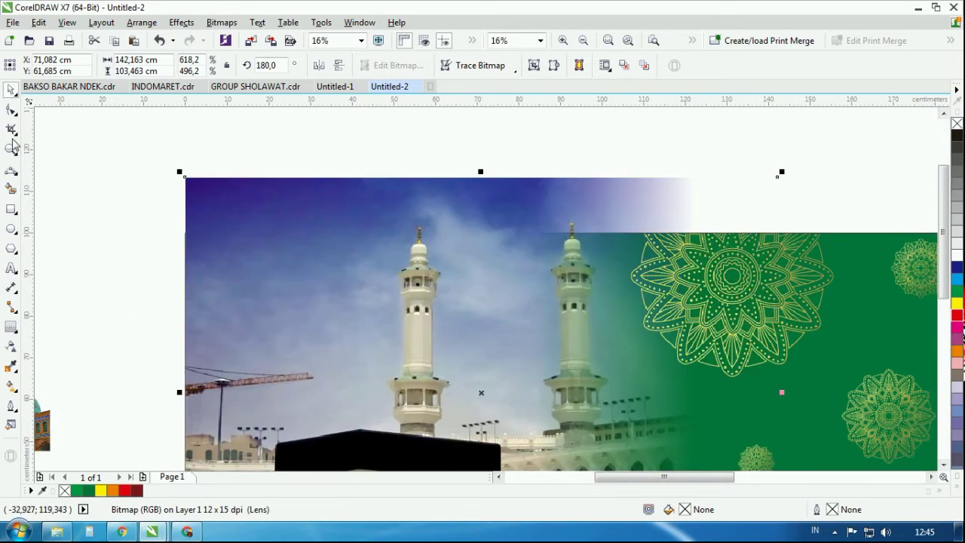
Crop the Mekah photo's upper edge down to the banner's top edge, leaving a height of about 90 cm.
{"action": "left_click", "coordinate": [11, 109]}
{"action": "left_click_drag", "start_coordinate": [151, 158], "coordinate": [788, 203]}
{"action": "left_click_drag", "start_coordinate": [184, 178], "coordinate": [185, 233]}
{"action": "scroll", "coordinate": [253, 216], "scroll_direction": "down", "scroll_amount": 3}
{"action": "left_click", "coordinate": [11, 89]}
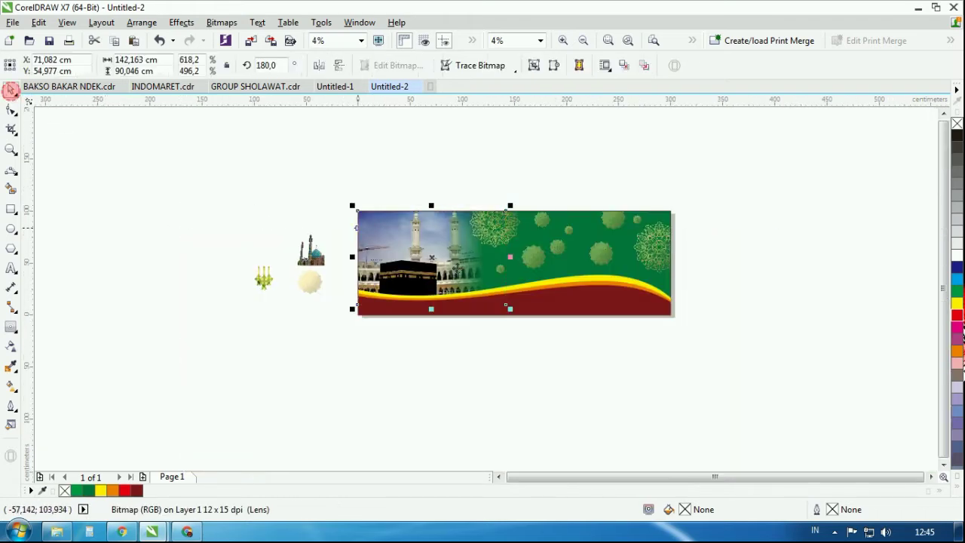
Narrow the Mekah photo from its faded side to about 118 cm wide.
{"action": "scroll", "coordinate": [495, 247], "scroll_direction": "up", "scroll_amount": 3}
{"action": "scroll", "coordinate": [509, 188], "scroll_direction": "down", "scroll_amount": 3}
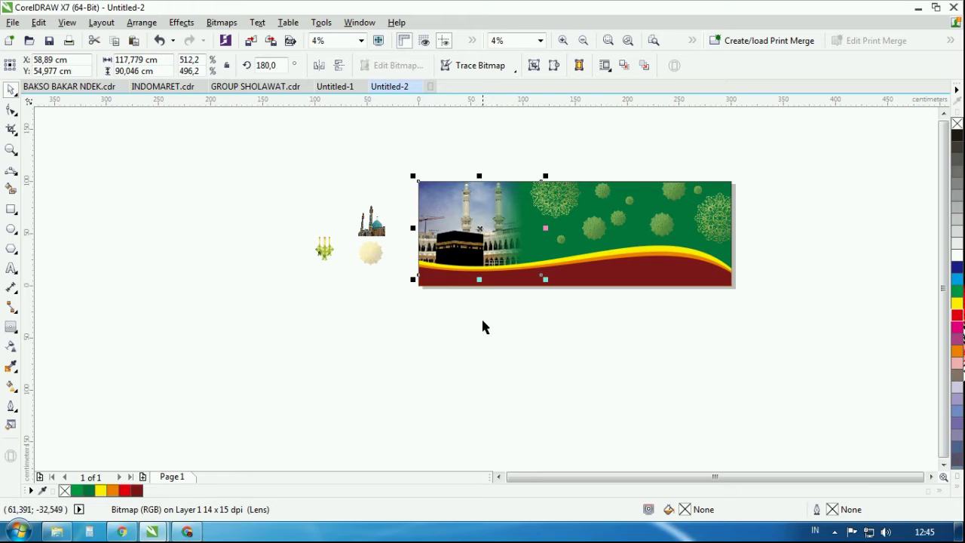
{"action": "left_click", "coordinate": [483, 326]}
{"action": "scroll", "coordinate": [523, 241], "scroll_direction": "up", "scroll_amount": 1}
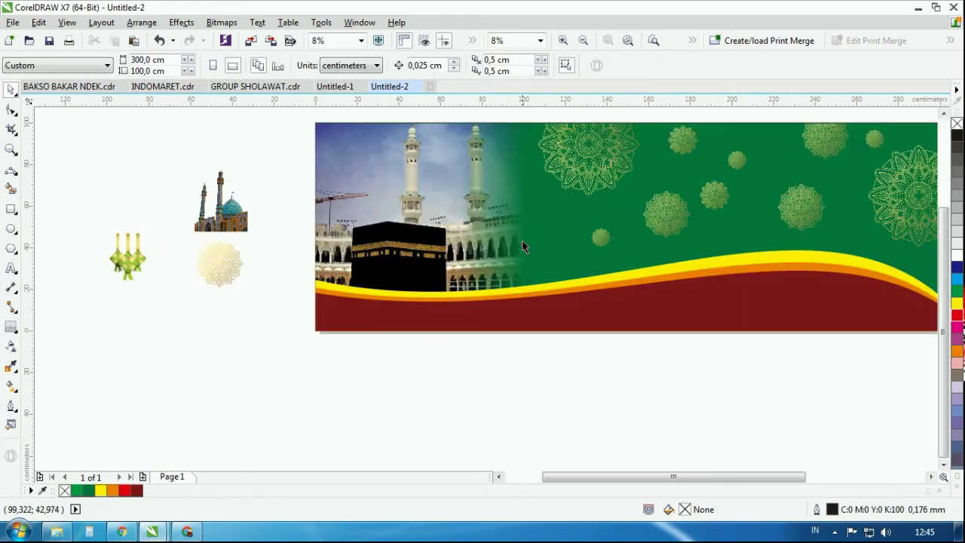
{"action": "scroll", "coordinate": [513, 239], "scroll_direction": "down", "scroll_amount": 1}
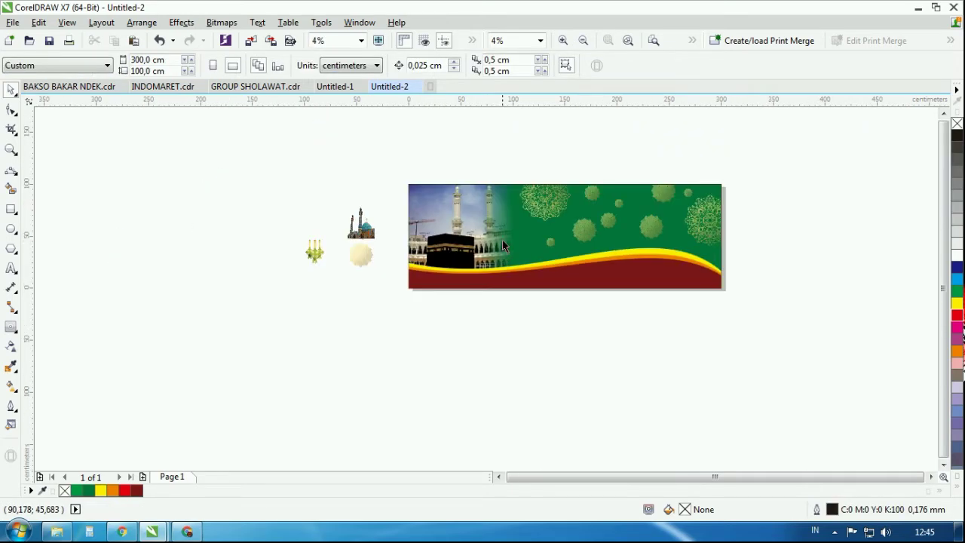
Align the mosque image to the wave ornament's lower-right corner, and bring it and the nearby 16 cm mandala to the front.
{"action": "scroll", "coordinate": [380, 217], "scroll_direction": "up", "scroll_amount": 1}
{"action": "left_click", "coordinate": [358, 223]}
{"action": "scroll", "coordinate": [313, 249], "scroll_direction": "down", "scroll_amount": 1}
{"action": "left_click", "coordinate": [639, 290], "text": "shift"}
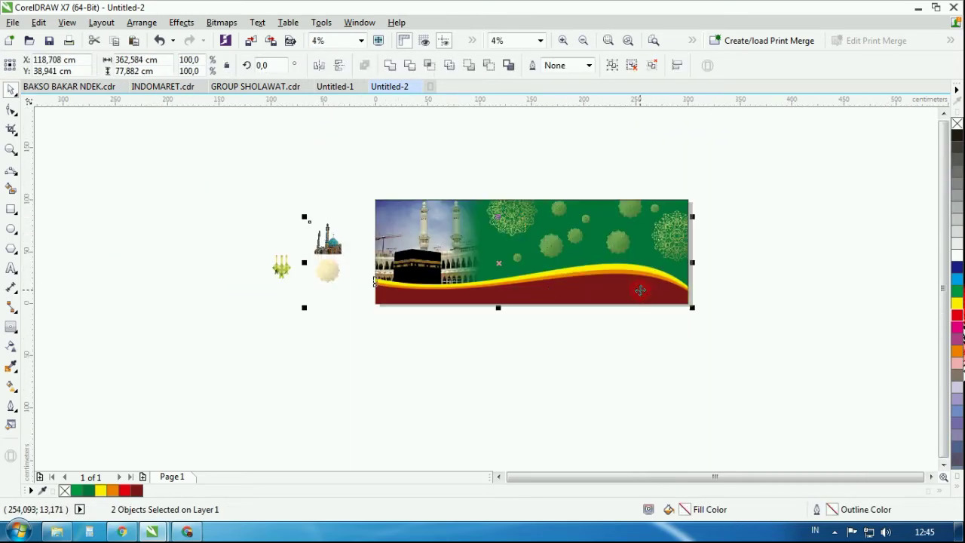
{"action": "key", "text": "b"}
{"action": "key", "text": "r"}
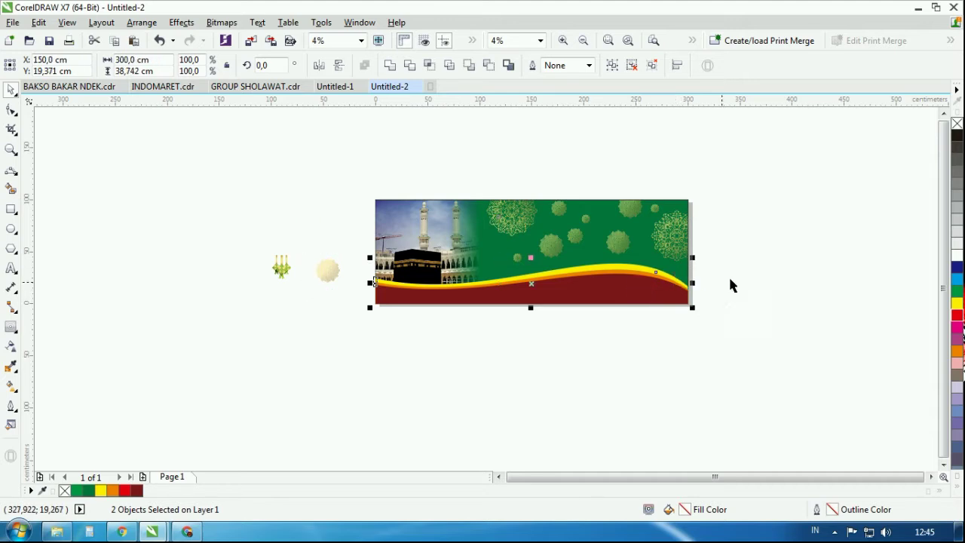
{"action": "left_click_drag", "start_coordinate": [735, 260], "coordinate": [603, 318]}
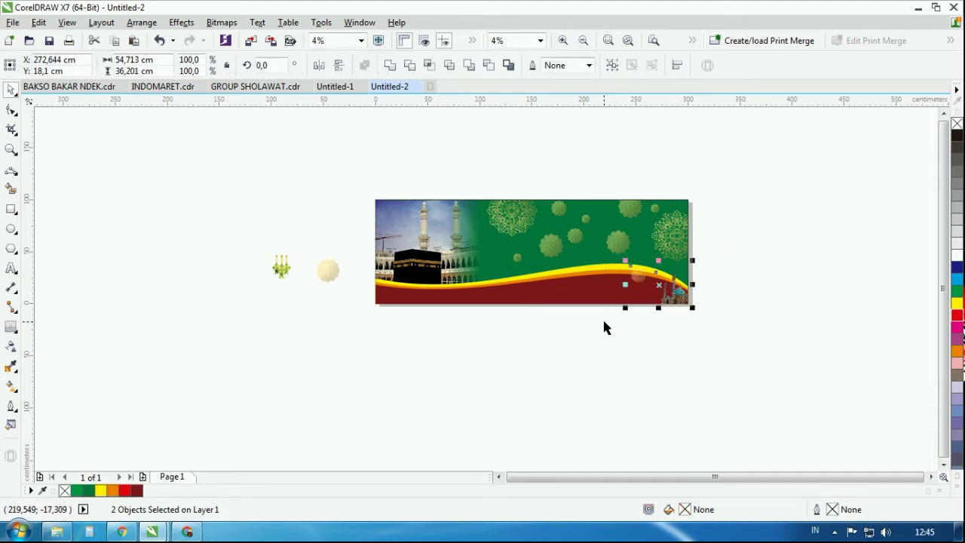
{"action": "left_click", "coordinate": [760, 286]}
Enlarge the mosque image proportionally to about 82 cm wide, keeping it anchored in the banner's lower-right corner.
{"action": "scroll", "coordinate": [673, 282], "scroll_direction": "up", "scroll_amount": 1}
{"action": "left_click", "coordinate": [662, 285]}
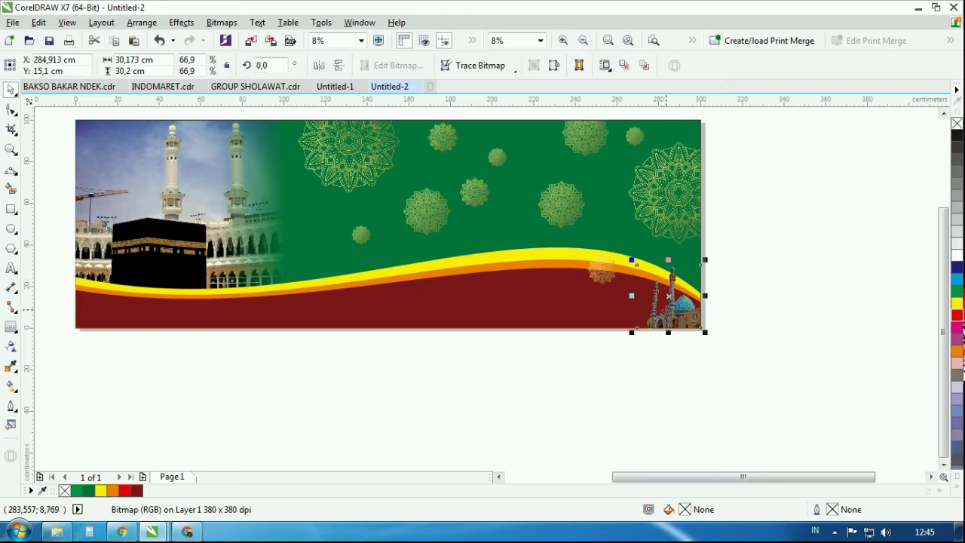
{"action": "left_click_drag", "start_coordinate": [631, 260], "coordinate": [497, 155]}
{"action": "left_click", "coordinate": [781, 268]}
Delete the leftover 24.8 cm mandala lying outside the banner, beside the ketupat image.
{"action": "scroll", "coordinate": [830, 307], "scroll_direction": "down", "scroll_amount": 1}
{"action": "scroll", "coordinate": [399, 256], "scroll_direction": "up", "scroll_amount": 1}
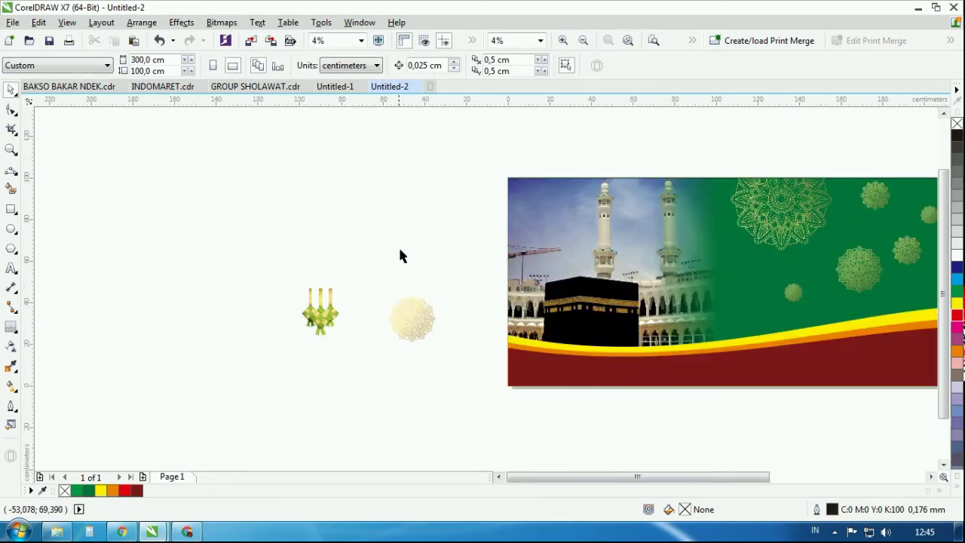
{"action": "left_click", "coordinate": [409, 318]}
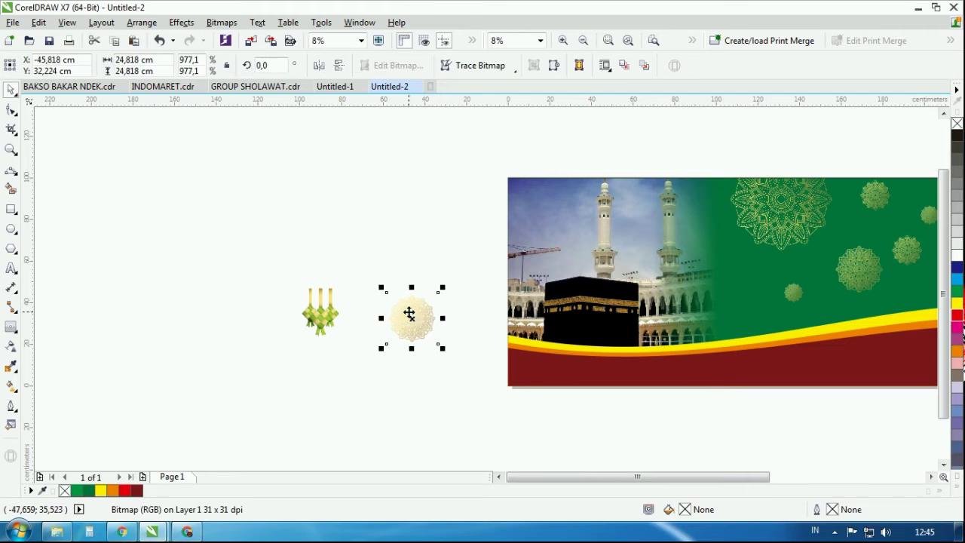
{"action": "key", "text": "Delete"}
Enlarge the ketupat image to about 72 cm wide and move it onto the banner's upper right, over the mosque's minarets.
{"action": "scroll", "coordinate": [301, 290], "scroll_direction": "down", "scroll_amount": 1}
{"action": "left_click", "coordinate": [311, 304]}
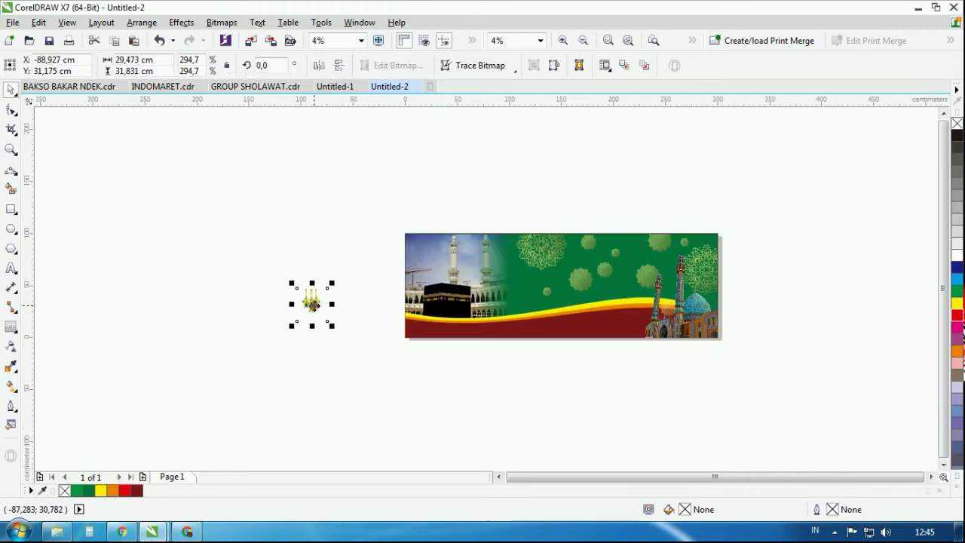
{"action": "scroll", "coordinate": [400, 254], "scroll_direction": "up", "scroll_amount": 1}
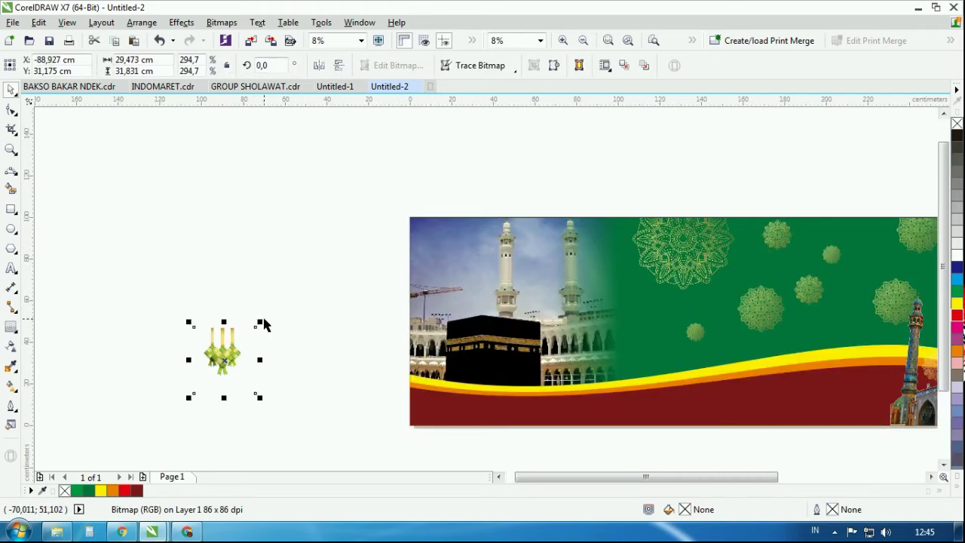
{"action": "left_click_drag", "start_coordinate": [259, 322], "coordinate": [343, 226]}
{"action": "scroll", "coordinate": [259, 277], "scroll_direction": "down", "scroll_amount": 1}
{"action": "left_click_drag", "start_coordinate": [258, 279], "coordinate": [607, 285]}
{"action": "scroll", "coordinate": [608, 284], "scroll_direction": "up", "scroll_amount": 2}
Bring the ketupat image to the front, above the mosque minarets.
{"action": "left_click", "coordinate": [577, 293]}
{"action": "left_click", "coordinate": [601, 133]}
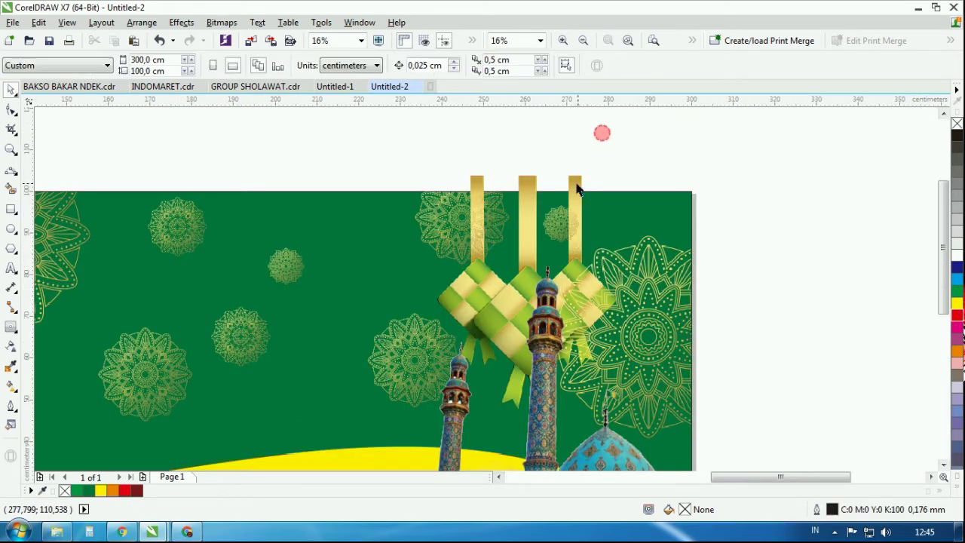
{"action": "left_click", "coordinate": [576, 186]}
{"action": "key", "text": "shift+Page_Up"}
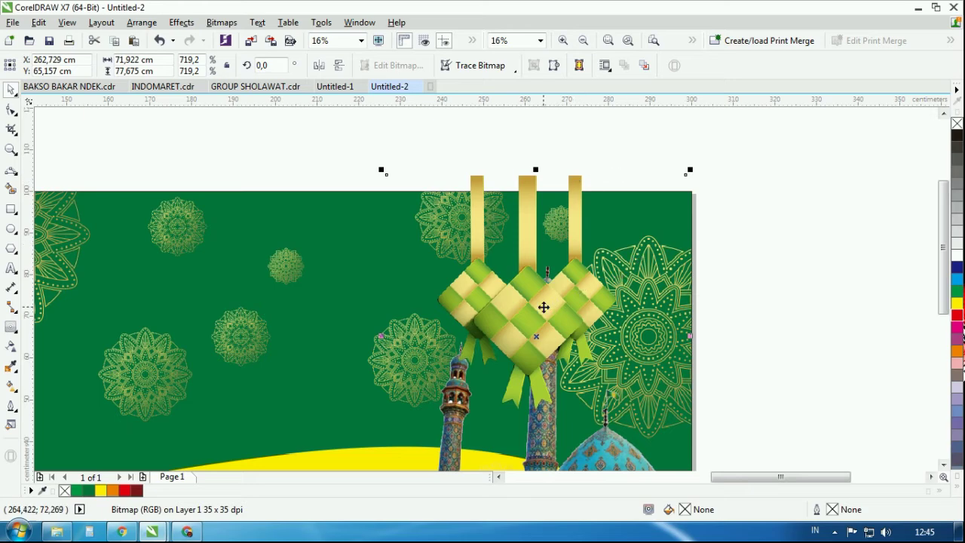
Shift the ketupat image right, shrink it to about 56 cm wide, and raise it to the banner's top edge.
{"action": "left_click_drag", "start_coordinate": [544, 307], "coordinate": [605, 304]}
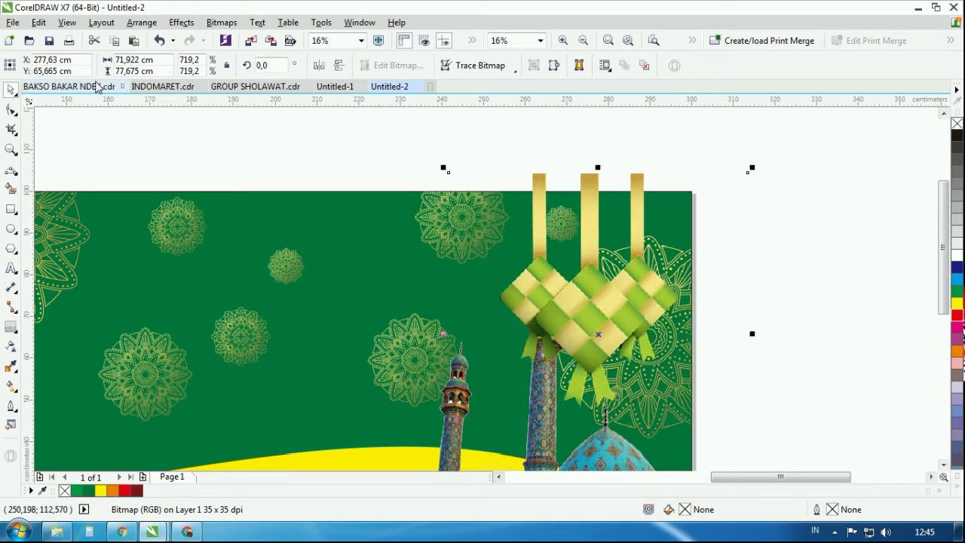
{"action": "left_click_drag", "start_coordinate": [444, 169], "coordinate": [509, 237]}
{"action": "left_click_drag", "start_coordinate": [625, 312], "coordinate": [622, 280]}
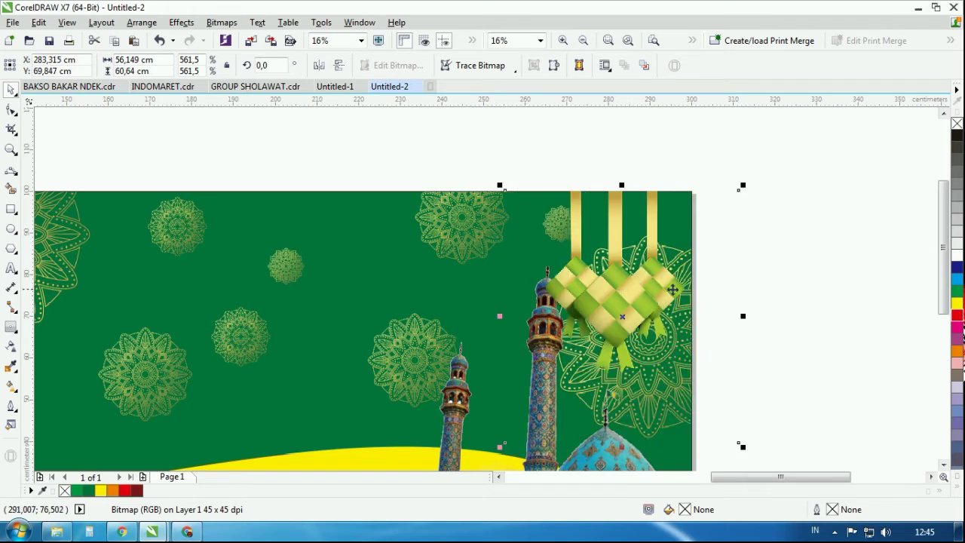
Crop the empty areas on both sides of the ketupat image to about 38 cm wide, ending at the banner's right edge.
{"action": "left_click", "coordinate": [11, 111]}
{"action": "left_click_drag", "start_coordinate": [784, 166], "coordinate": [694, 433]}
{"action": "left_click_drag", "start_coordinate": [739, 192], "coordinate": [691, 191]}
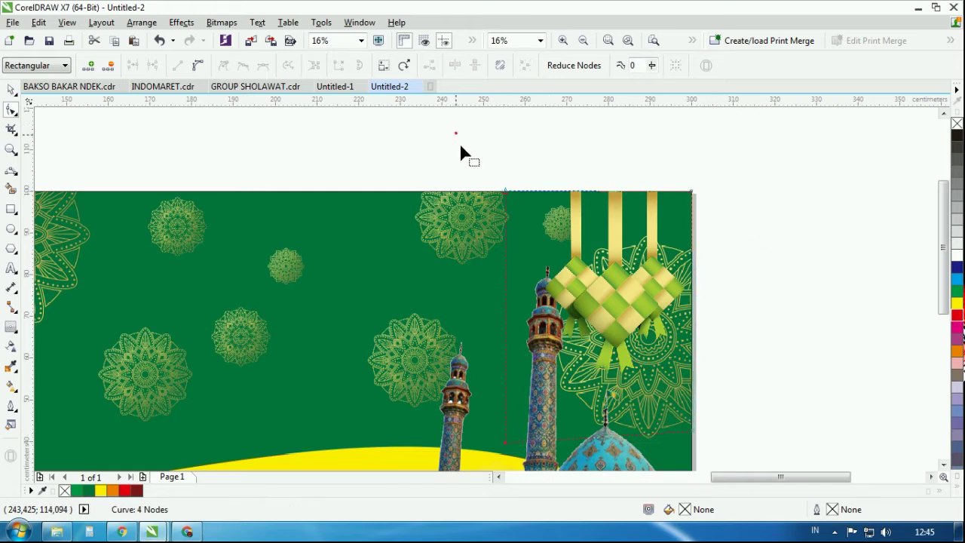
{"action": "left_click_drag", "start_coordinate": [461, 152], "coordinate": [522, 455]}
{"action": "left_click_drag", "start_coordinate": [507, 195], "coordinate": [535, 193]}
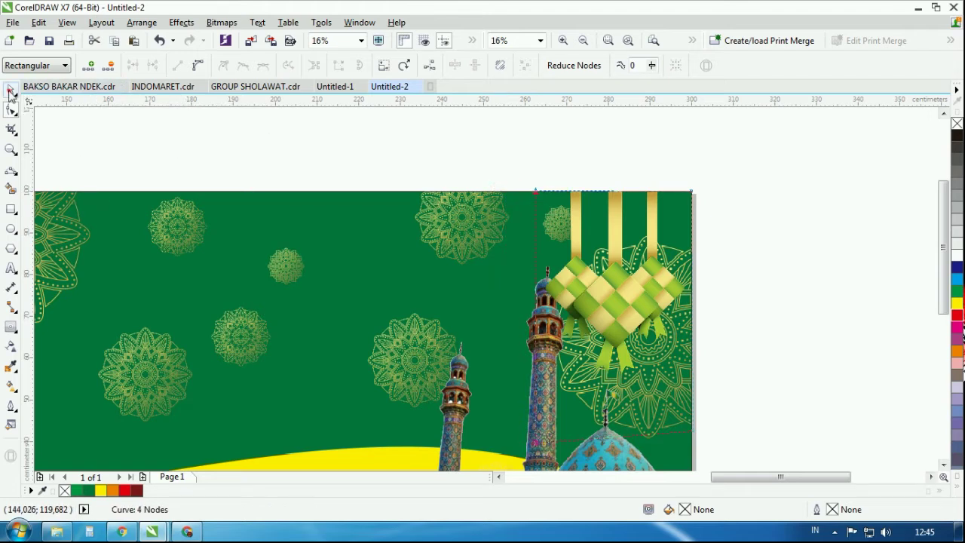
Shrink the cropped ketupat image slightly, keeping its upper-left corner in place.
{"action": "left_click", "coordinate": [11, 89]}
{"action": "left_click", "coordinate": [633, 130]}
{"action": "left_click", "coordinate": [573, 232]}
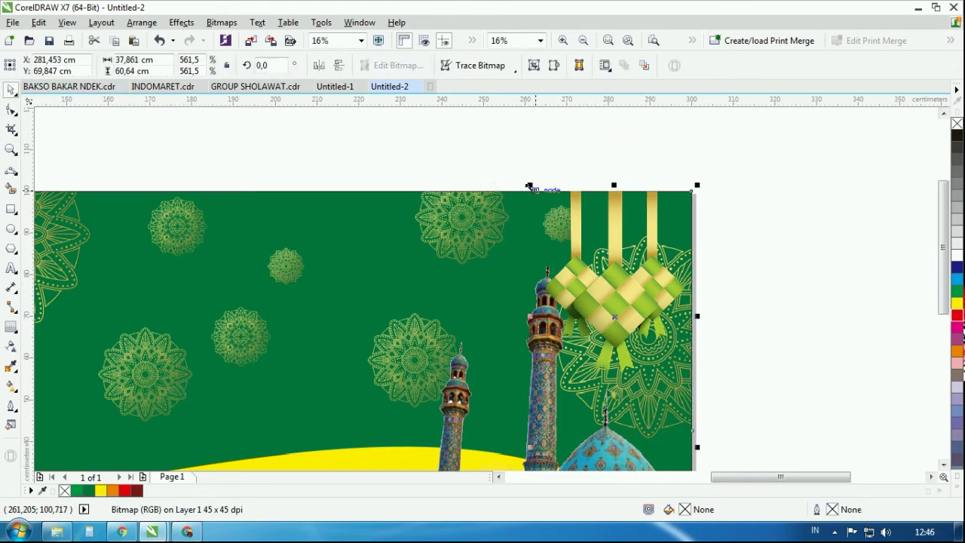
{"action": "left_click_drag", "start_coordinate": [700, 448], "coordinate": [675, 411]}
Try to align the ketupat image with the top of the mosque image.
{"action": "left_click", "coordinate": [499, 271], "text": "shift"}
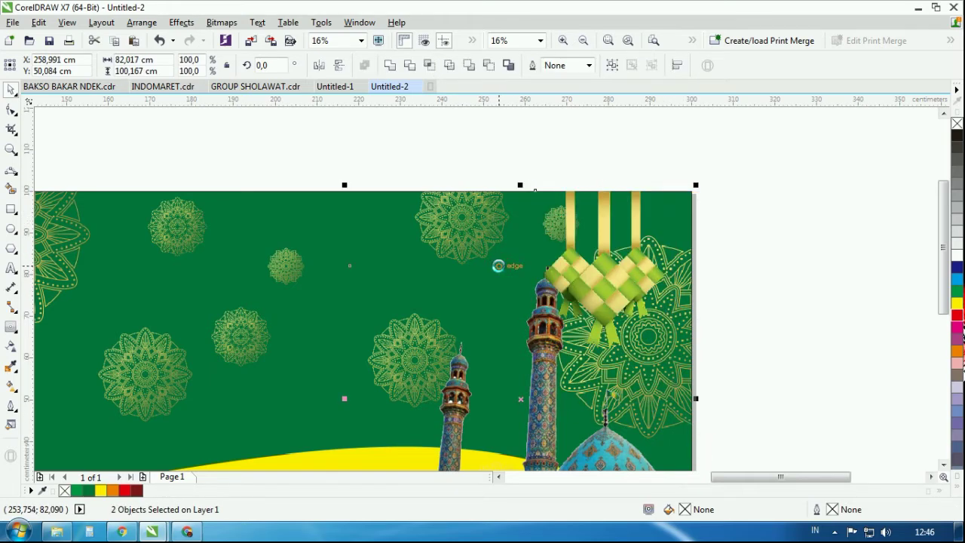
{"action": "key", "text": "c"}
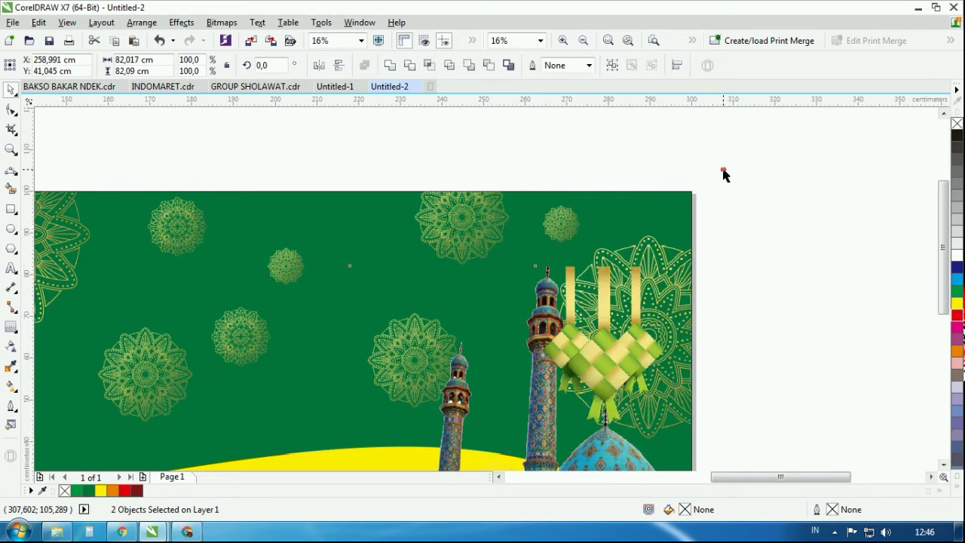
{"action": "left_click", "coordinate": [722, 175]}
Align the ketupat image to the top and right edges of the green banner background.
{"action": "left_click", "coordinate": [607, 282]}
{"action": "left_click", "coordinate": [349, 215], "text": "shift"}
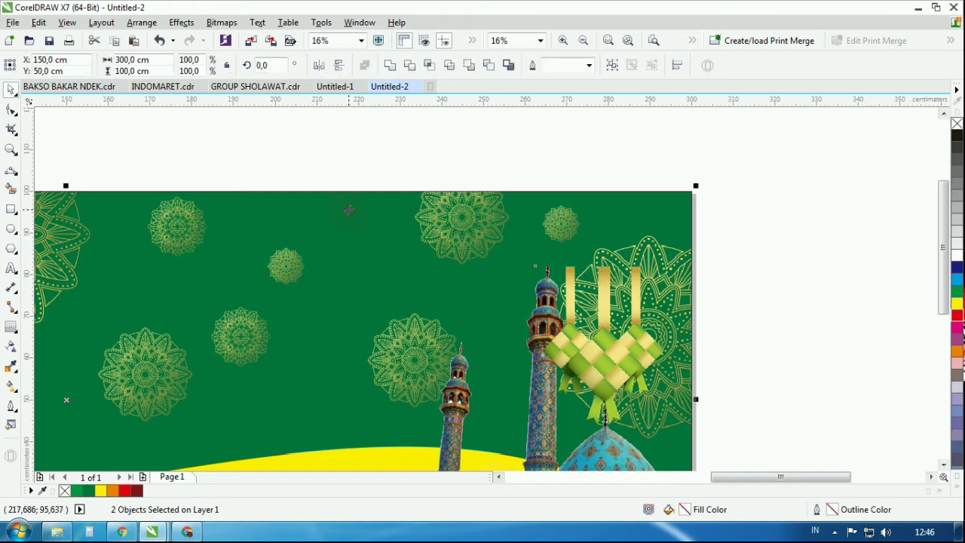
{"action": "key", "text": "t"}
{"action": "key", "text": "r"}
{"action": "left_click", "coordinate": [761, 206]}
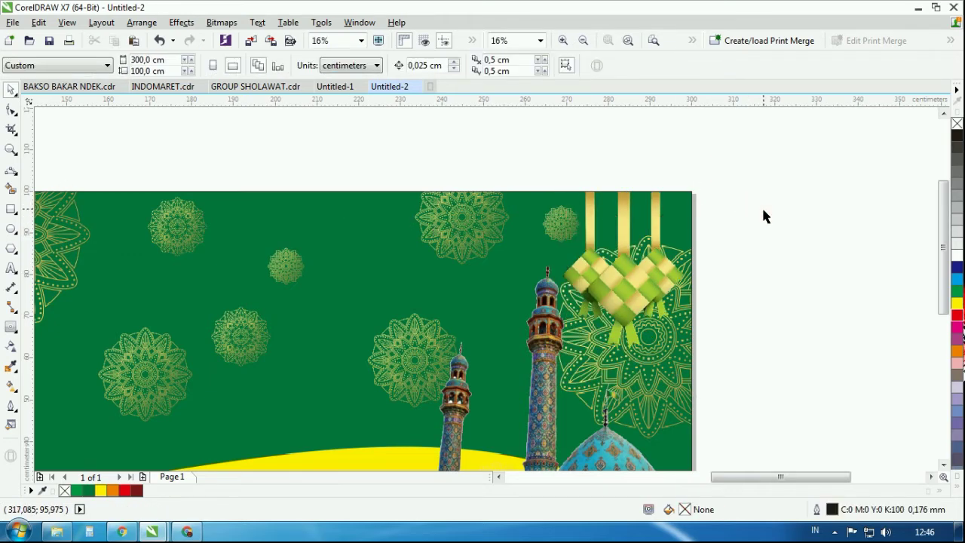
Copy the mandala beside the mosque onto the dark red area below the Kaaba, and place an 11.5 cm copy at the wave's left end.
{"action": "scroll", "coordinate": [761, 206], "scroll_direction": "down", "scroll_amount": 1}
{"action": "scroll", "coordinate": [508, 229], "scroll_direction": "up", "scroll_amount": 1}
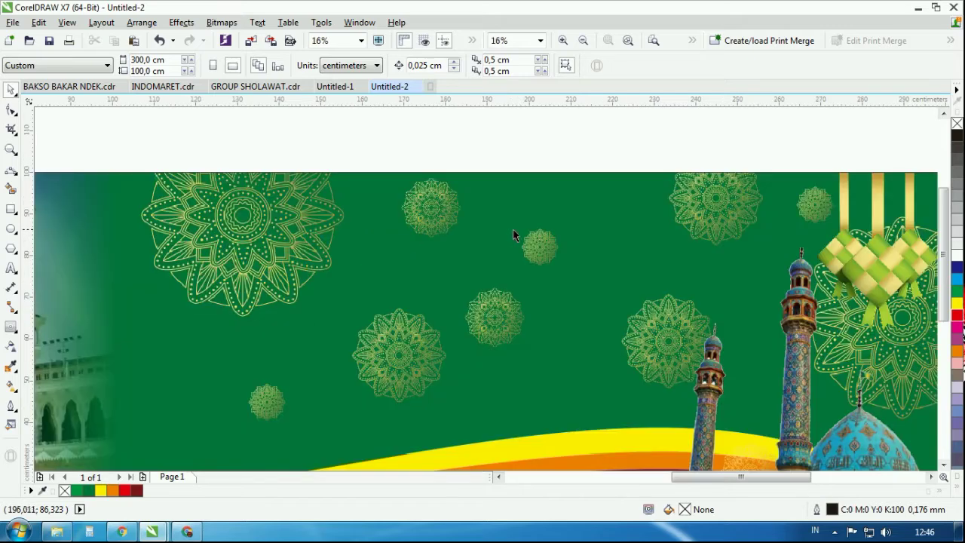
{"action": "scroll", "coordinate": [511, 230], "scroll_direction": "down", "scroll_amount": 1}
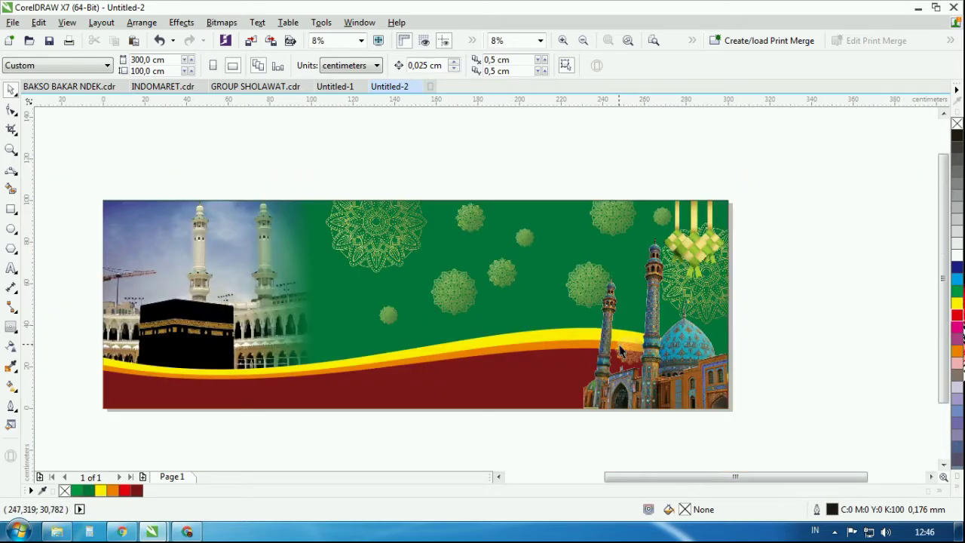
{"action": "left_click_drag", "start_coordinate": [622, 355], "coordinate": [182, 398]}
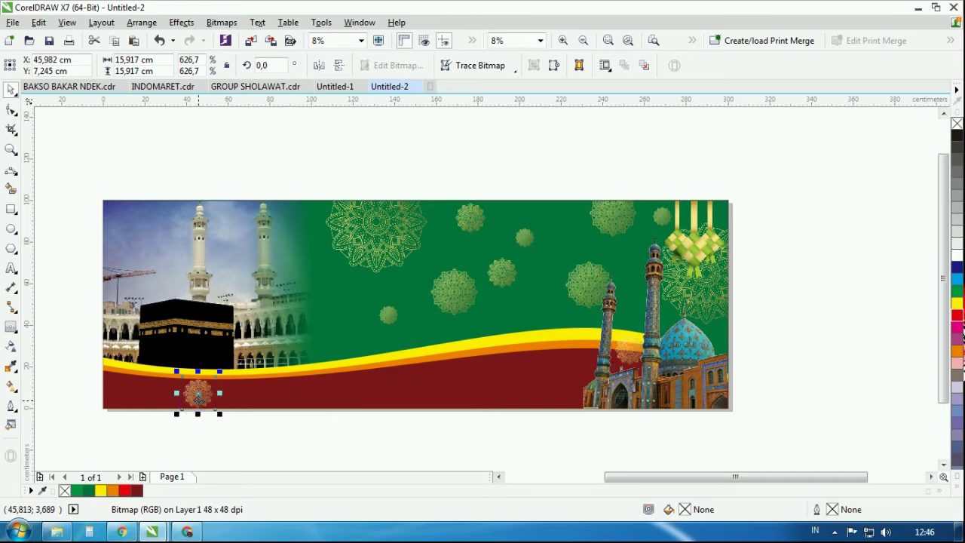
{"action": "scroll", "coordinate": [198, 397], "scroll_direction": "up", "scroll_amount": 1}
{"action": "left_click_drag", "start_coordinate": [237, 348], "coordinate": [182, 359]}
{"action": "scroll", "coordinate": [278, 380], "scroll_direction": "down", "scroll_amount": 1}
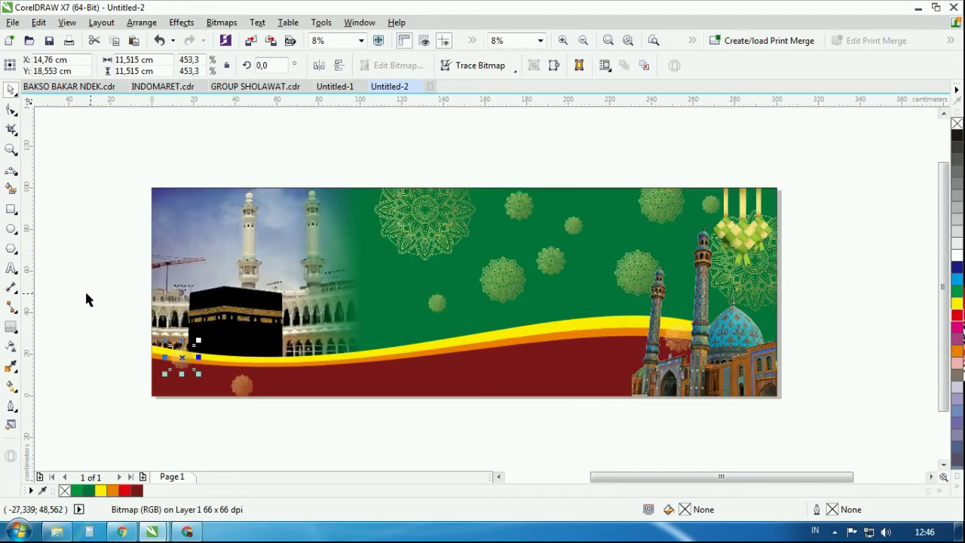
{"action": "left_click", "coordinate": [84, 289]}
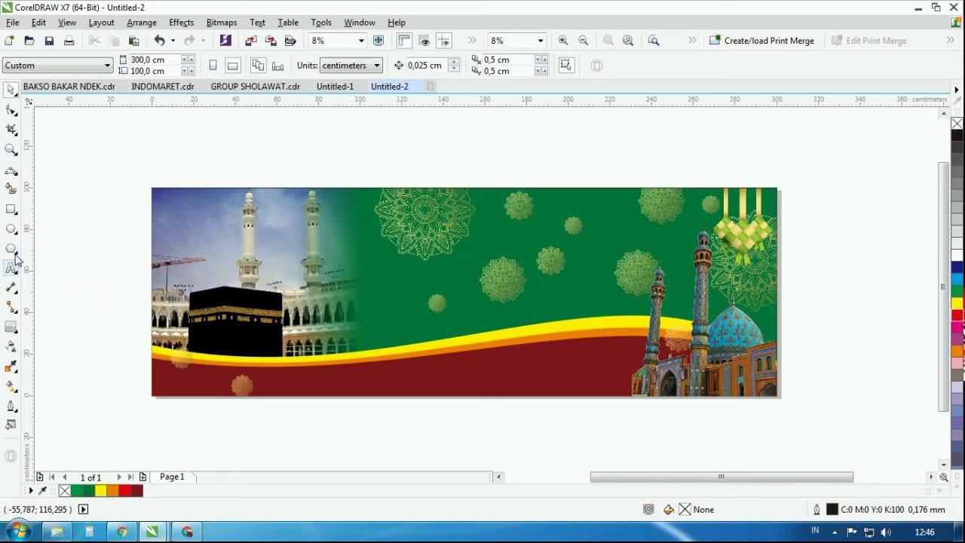
Add the artistic text "Selamat Hari Raya" and enlarge it to about 165 cm wide across the banner's upper area.
{"action": "double_click", "coordinate": [9, 152]}
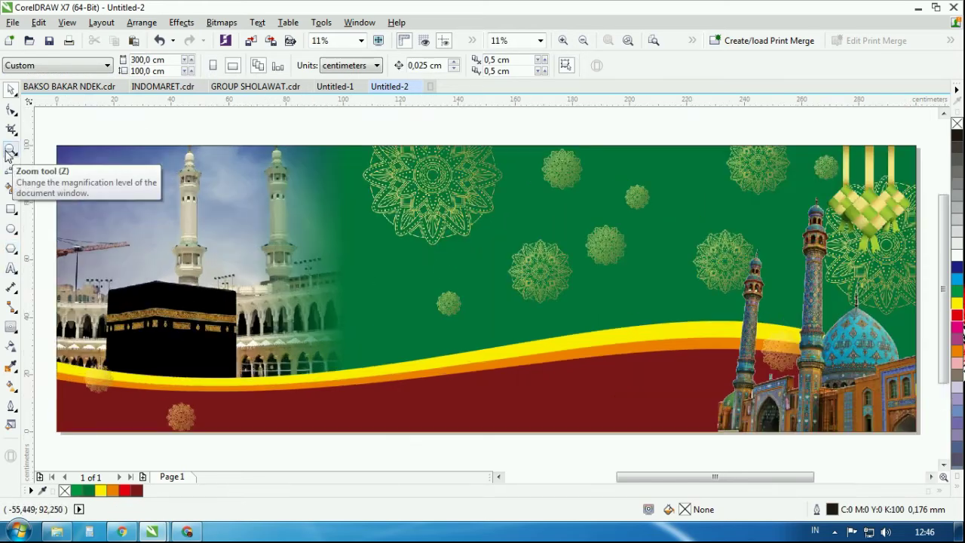
{"action": "left_click", "coordinate": [358, 121]}
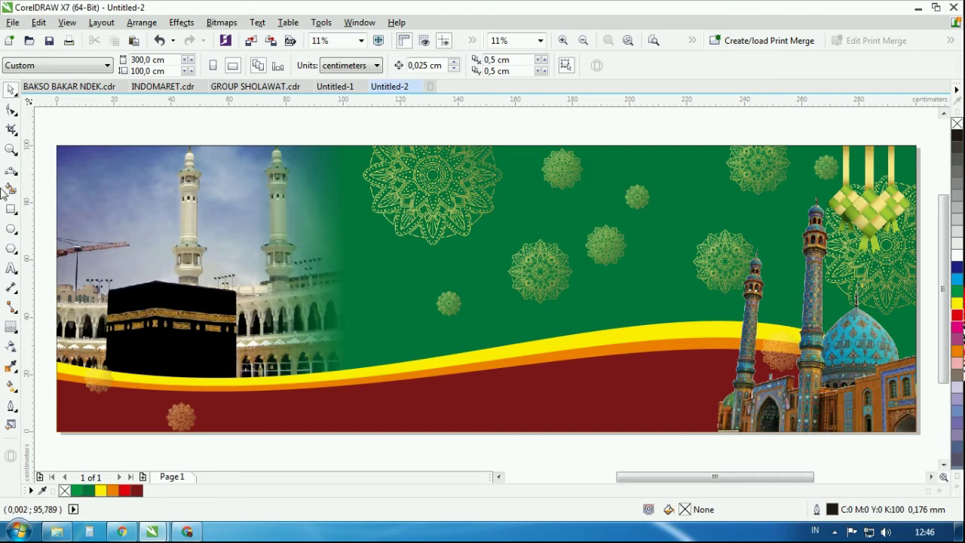
{"action": "left_click", "coordinate": [11, 268]}
{"action": "left_click", "coordinate": [308, 125]}
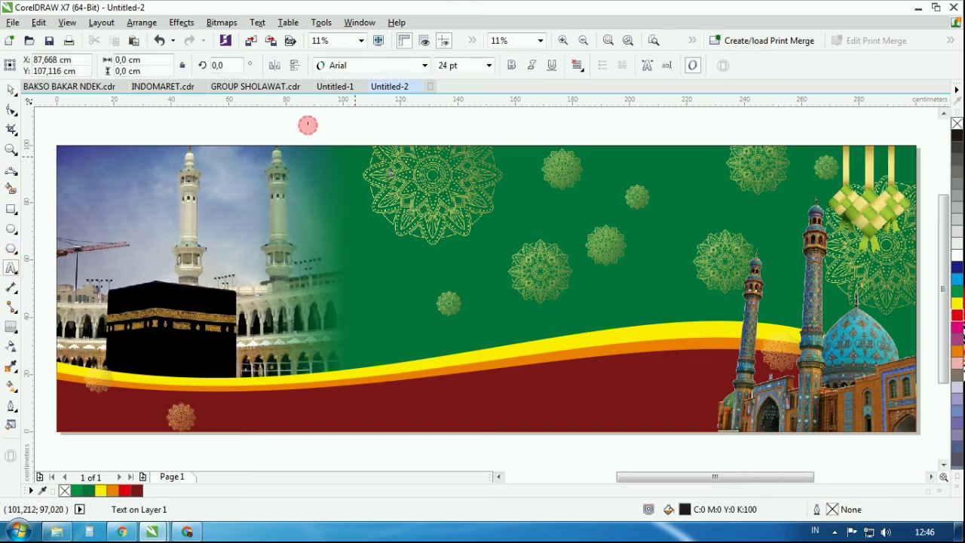
{"action": "type", "text": "S"}
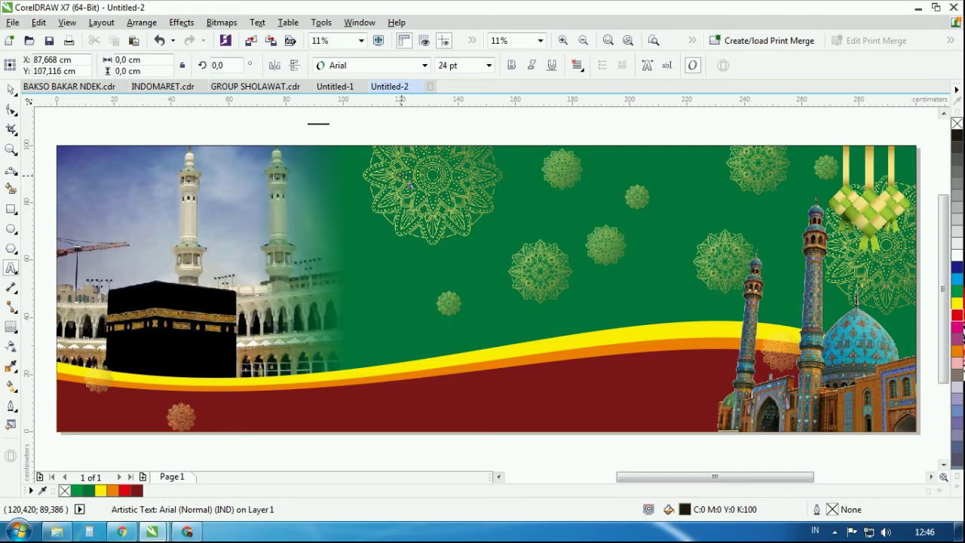
{"action": "key", "text": "ctrl+space"}
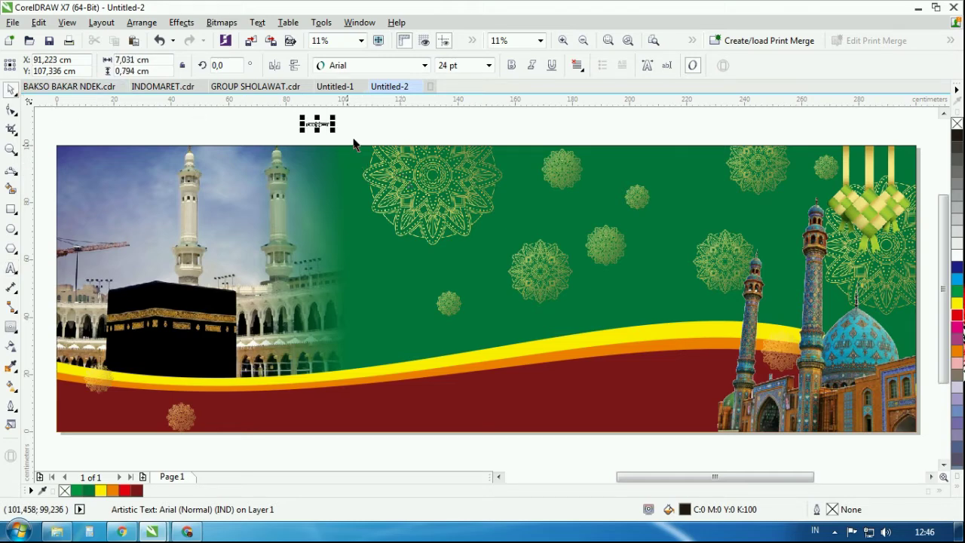
{"action": "left_click_drag", "start_coordinate": [332, 131], "coordinate": [774, 259]}
{"action": "left_click_drag", "start_coordinate": [674, 149], "coordinate": [520, 194]}
Format the heading in yellow Africaans SF and scale it down to about 167 cm wide.
{"action": "left_click", "coordinate": [386, 65]}
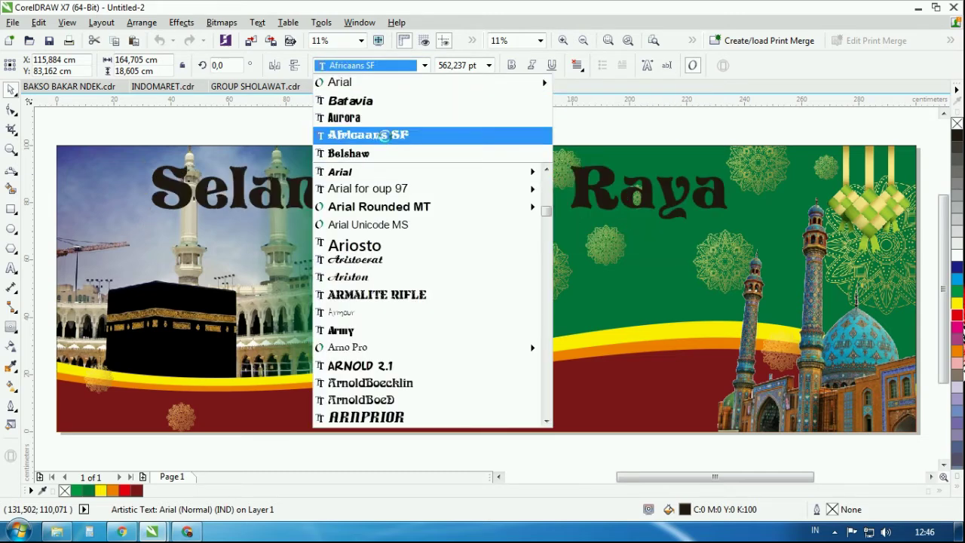
{"action": "left_click", "coordinate": [383, 135]}
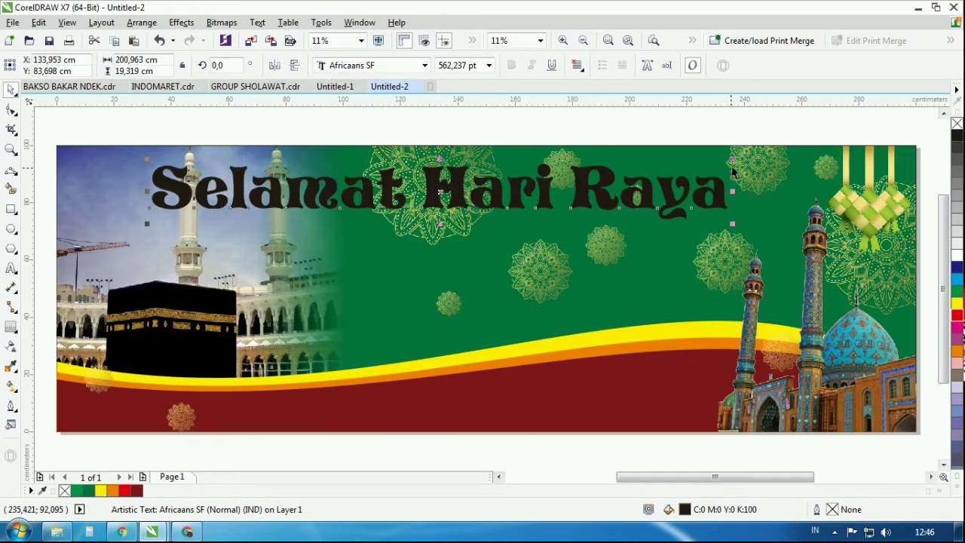
{"action": "left_click_drag", "start_coordinate": [733, 160], "coordinate": [683, 172]}
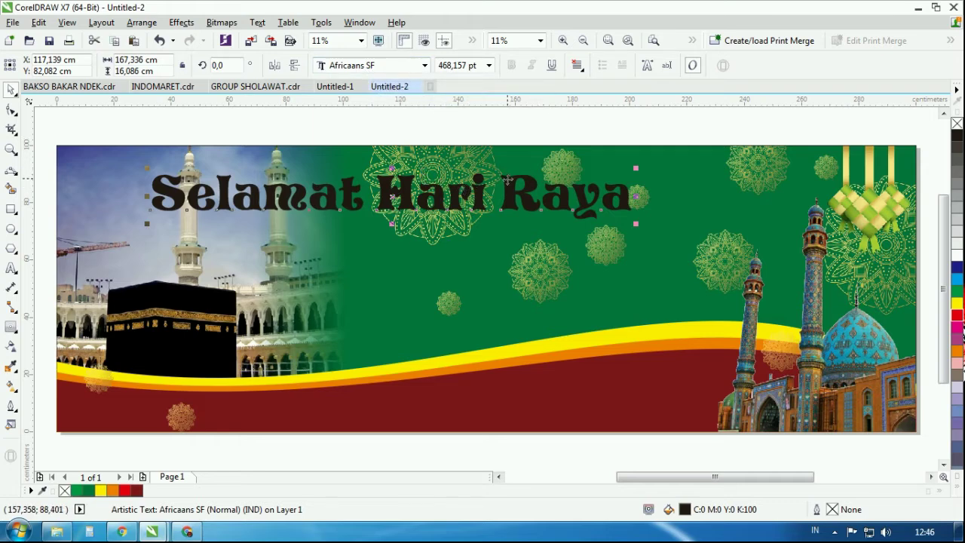
{"action": "left_click", "coordinate": [957, 304]}
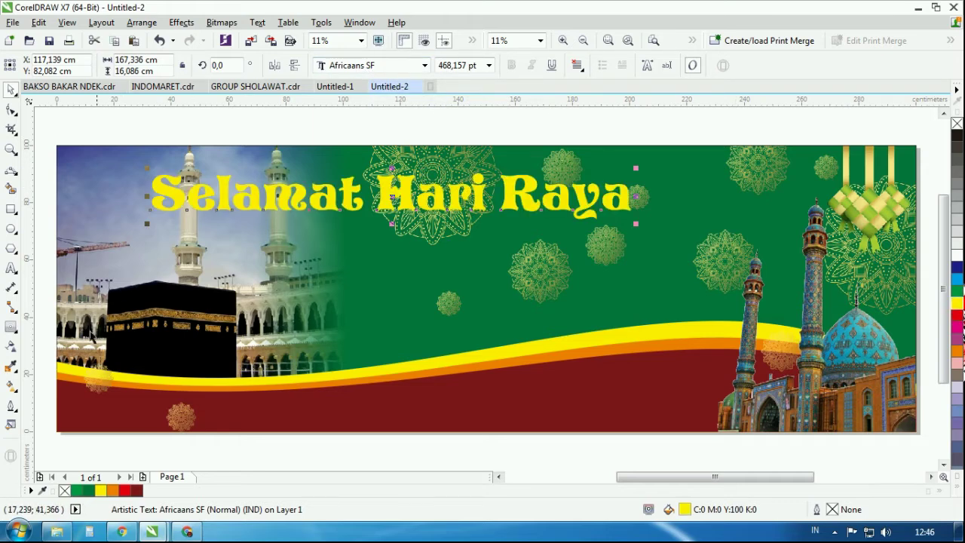
Add a single black outside contour to the heading with round corners and a 0.7 cm offset.
{"action": "left_click", "coordinate": [11, 326]}
{"action": "left_click", "coordinate": [346, 66]}
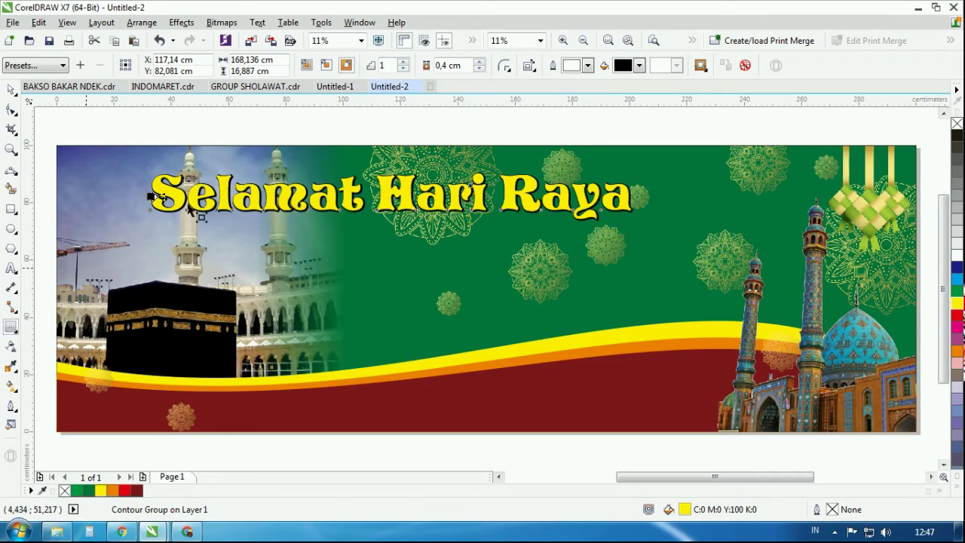
{"action": "left_click", "coordinate": [500, 72]}
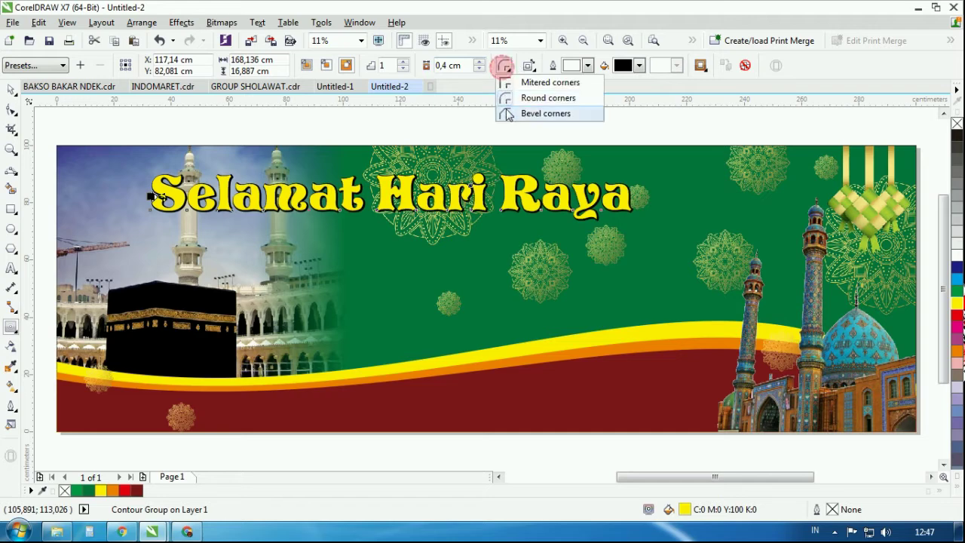
{"action": "left_click", "coordinate": [518, 97]}
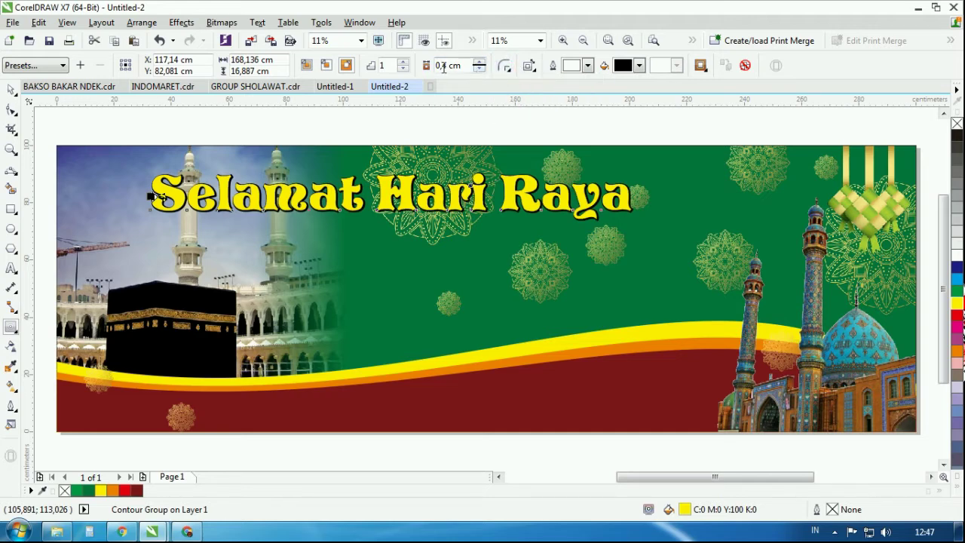
{"action": "left_click", "coordinate": [448, 65]}
{"action": "key", "text": "BackSpace"}
{"action": "type", "text": "7"}
{"action": "key", "text": "Return"}
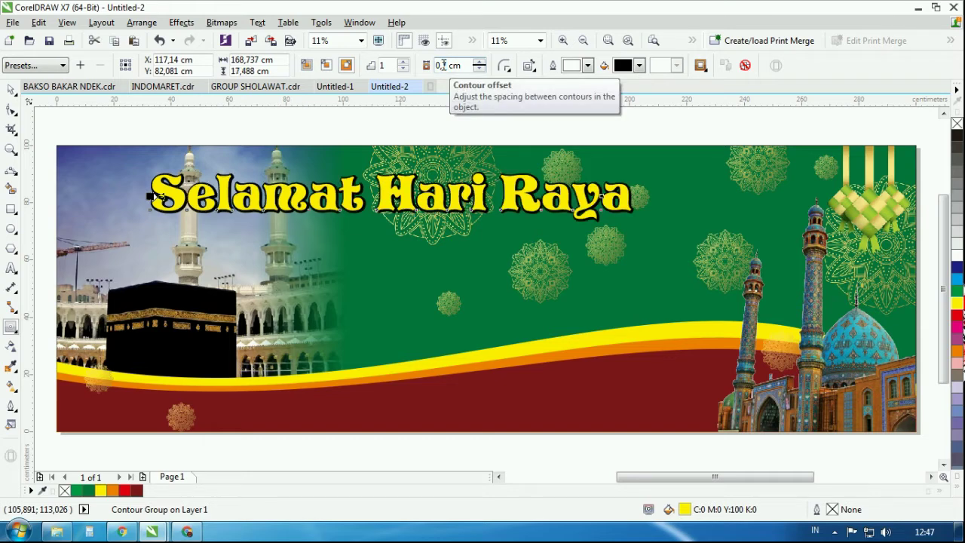
Try a crimson fill on the heading's contour and set it back to black.
{"action": "left_click", "coordinate": [638, 64]}
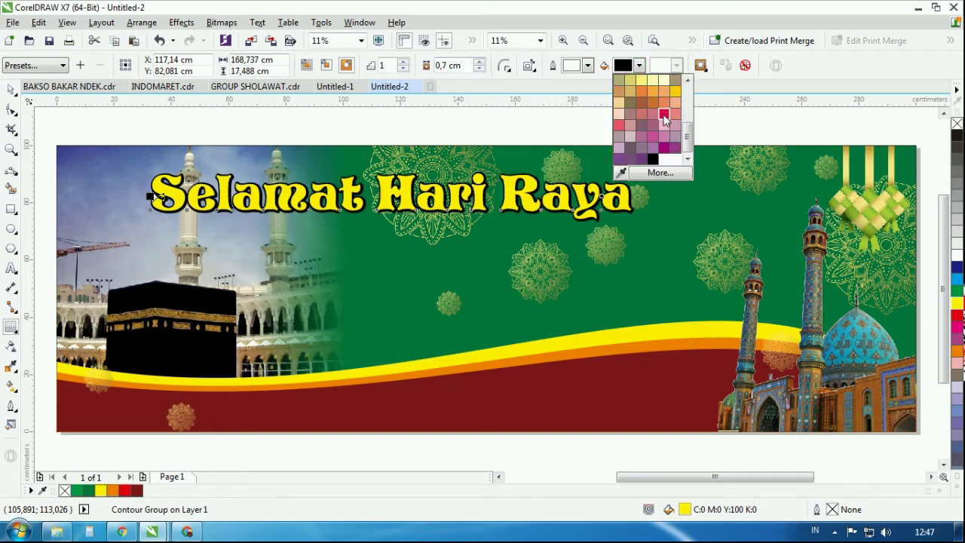
{"action": "left_click", "coordinate": [663, 115]}
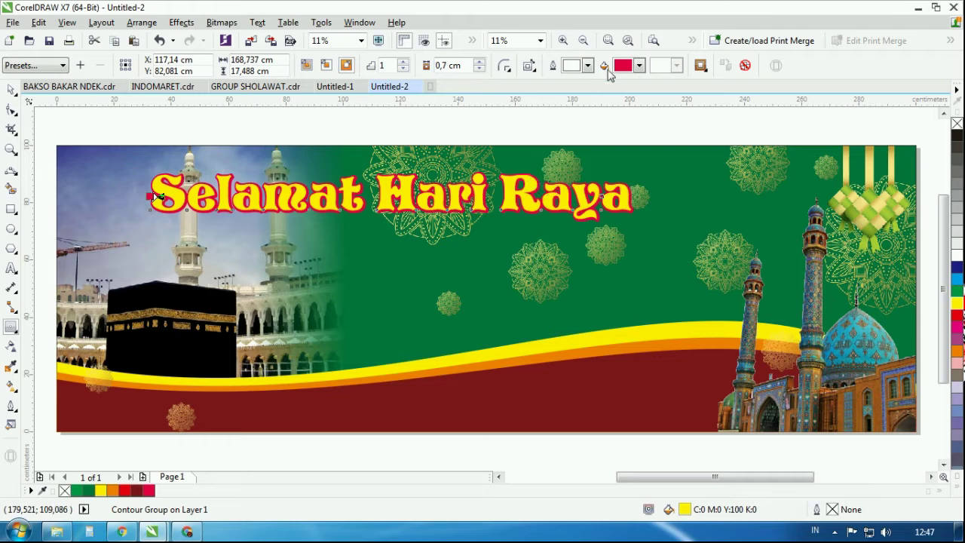
{"action": "left_click", "coordinate": [639, 66]}
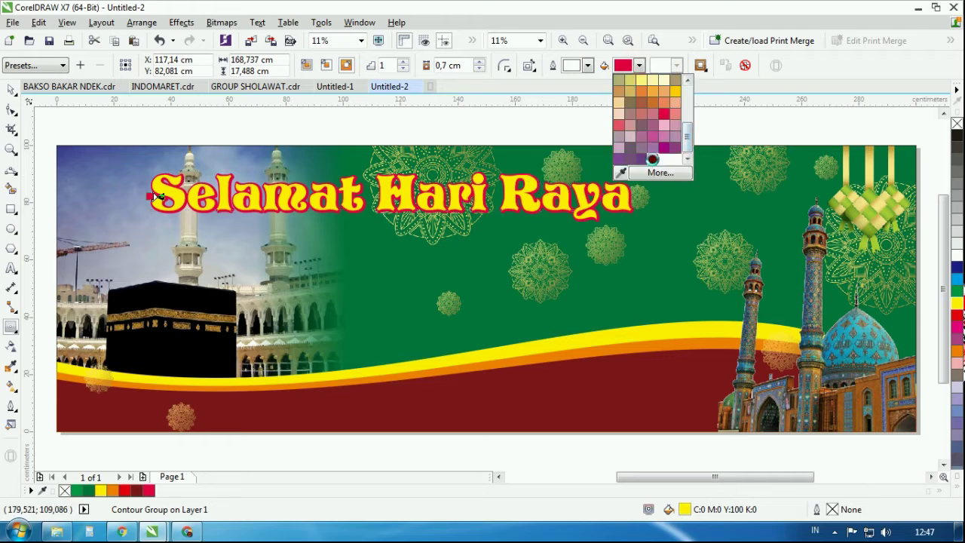
{"action": "left_click", "coordinate": [653, 159]}
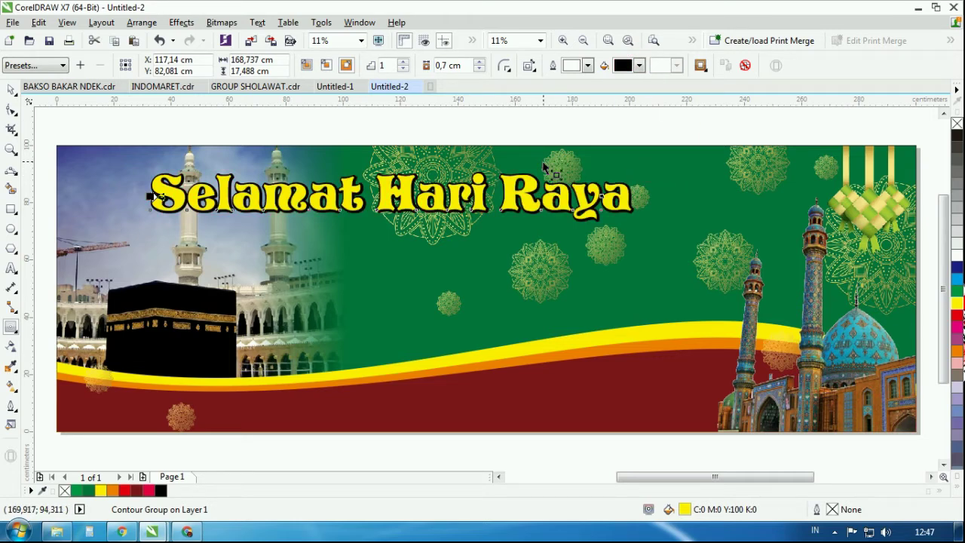
Break the black contour apart from the heading and add a second 0.7 cm outside contour around it.
{"action": "left_click", "coordinate": [10, 89]}
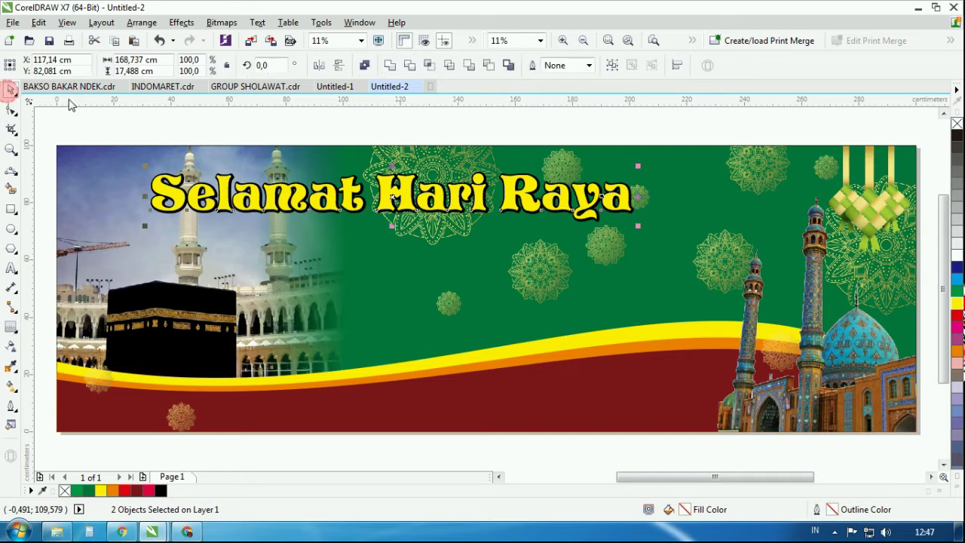
{"action": "left_click", "coordinate": [313, 124]}
{"action": "scroll", "coordinate": [486, 174], "scroll_direction": "up", "scroll_amount": 3}
{"action": "left_click", "coordinate": [477, 169]}
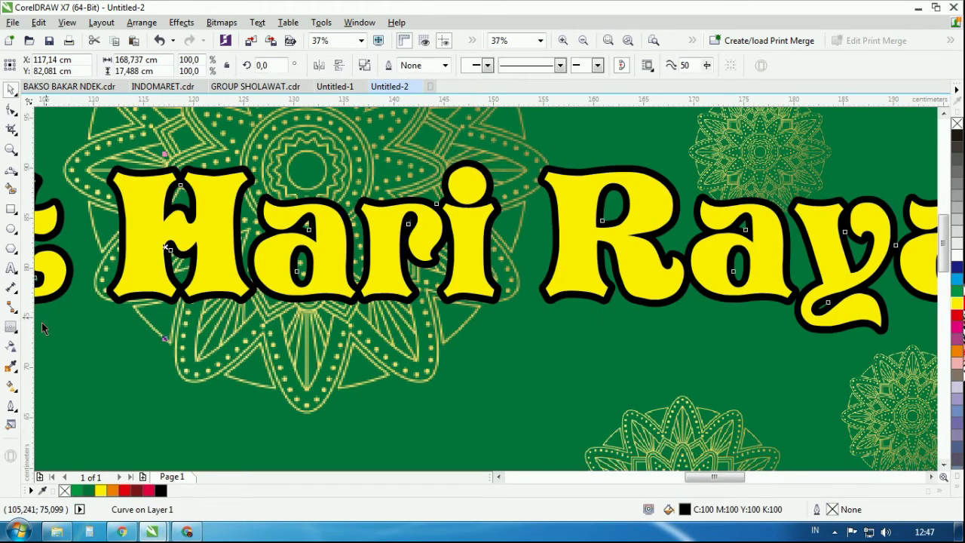
{"action": "left_click", "coordinate": [11, 327]}
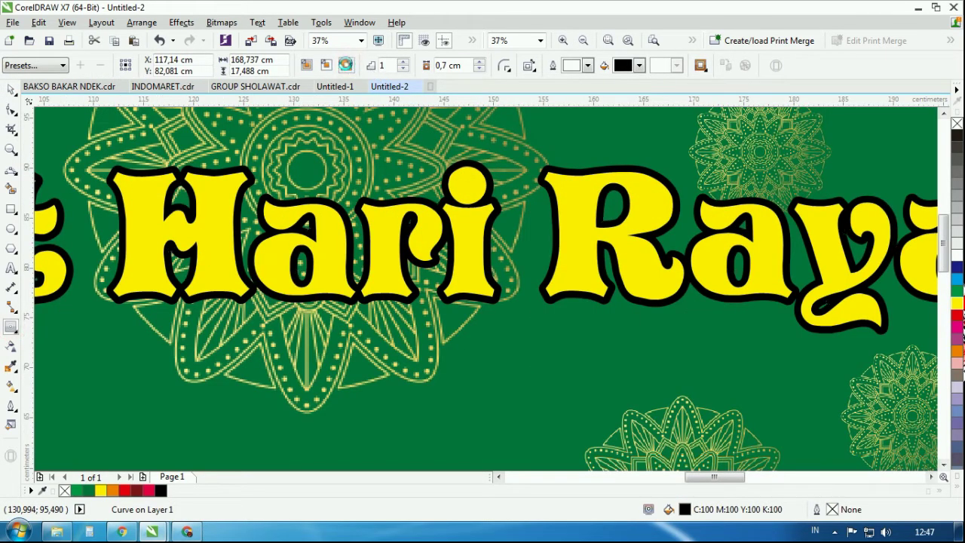
{"action": "left_click_drag", "start_coordinate": [307, 111], "coordinate": [626, 105]}
Try a golden yellow fill on the second contour and settle on green.
{"action": "left_click", "coordinate": [639, 66]}
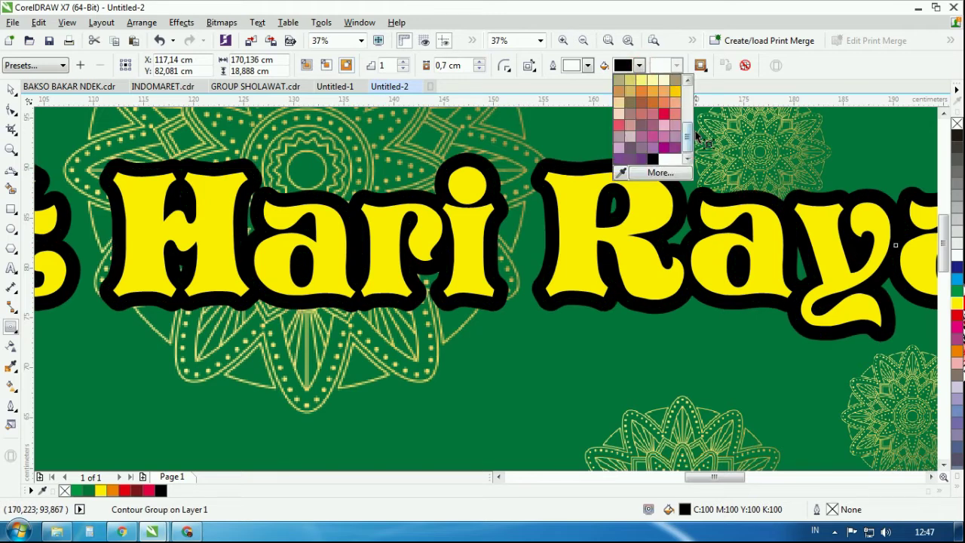
{"action": "left_click", "coordinate": [671, 89]}
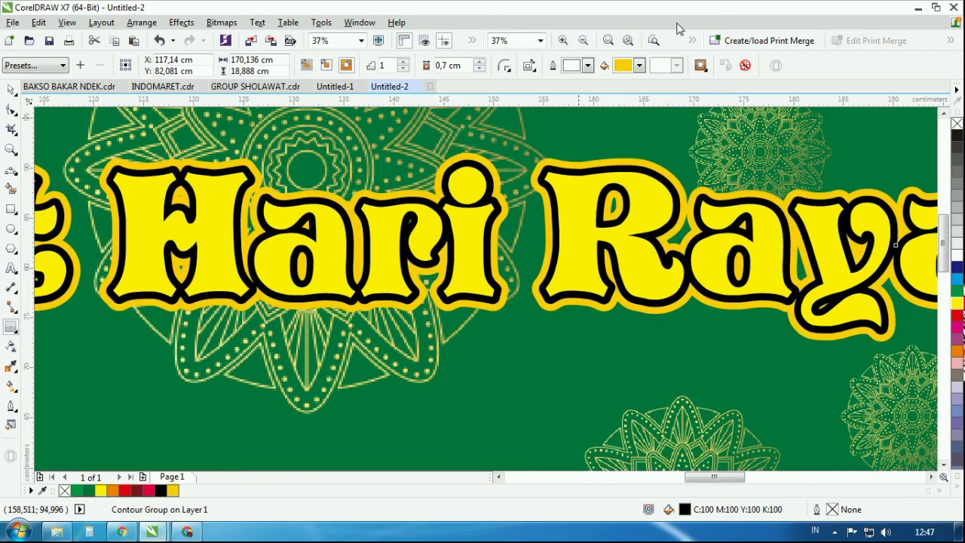
{"action": "left_click", "coordinate": [640, 66]}
{"action": "left_click", "coordinate": [687, 78]}
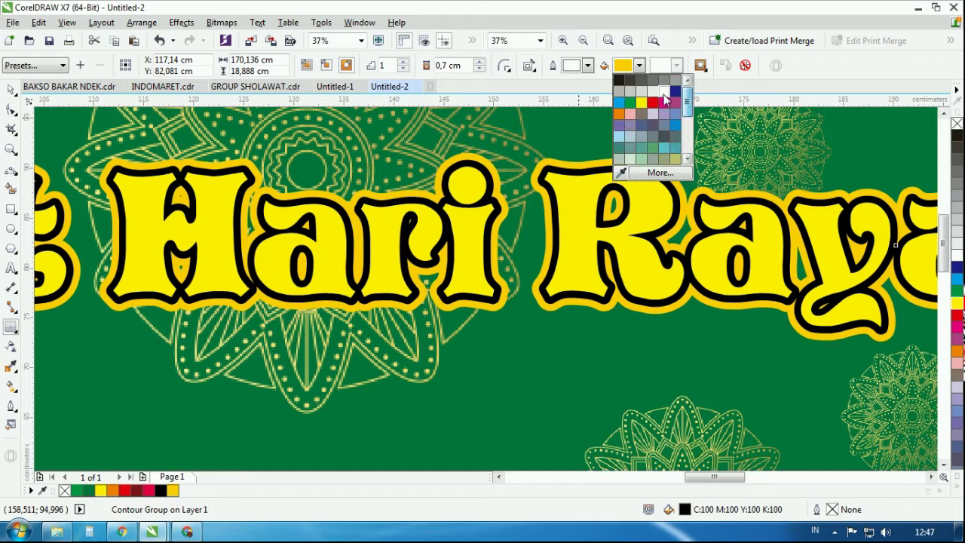
{"action": "left_click", "coordinate": [630, 100]}
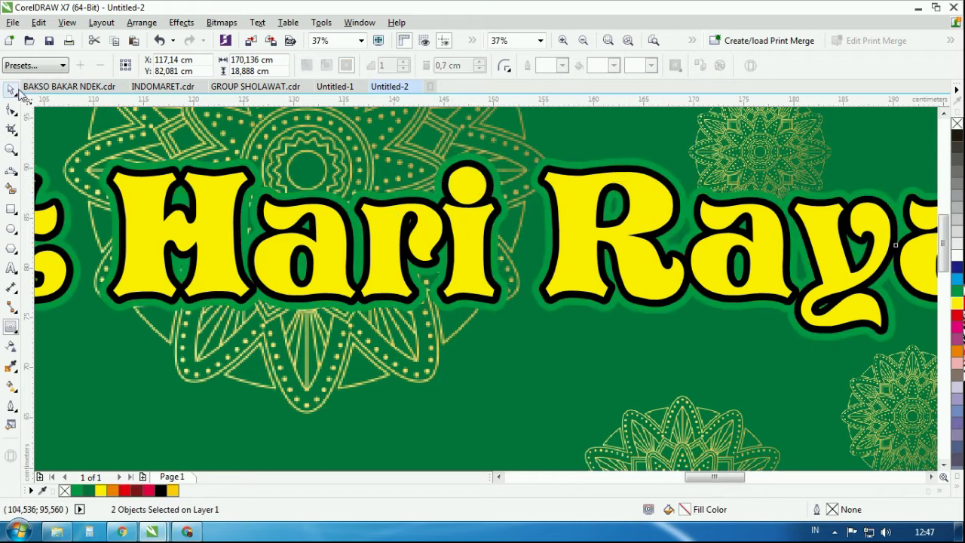
Break the green contour apart and add a white 0.7 cm outside contour around it.
{"action": "left_click", "coordinate": [343, 203]}
{"action": "left_click", "coordinate": [334, 202]}
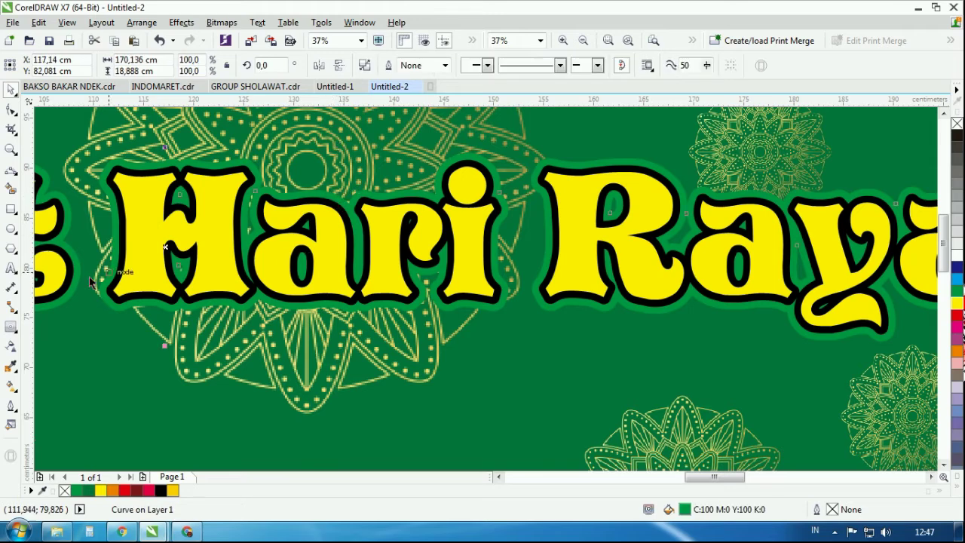
{"action": "left_click", "coordinate": [11, 326]}
{"action": "left_click_drag", "start_coordinate": [656, 162], "coordinate": [667, 104]}
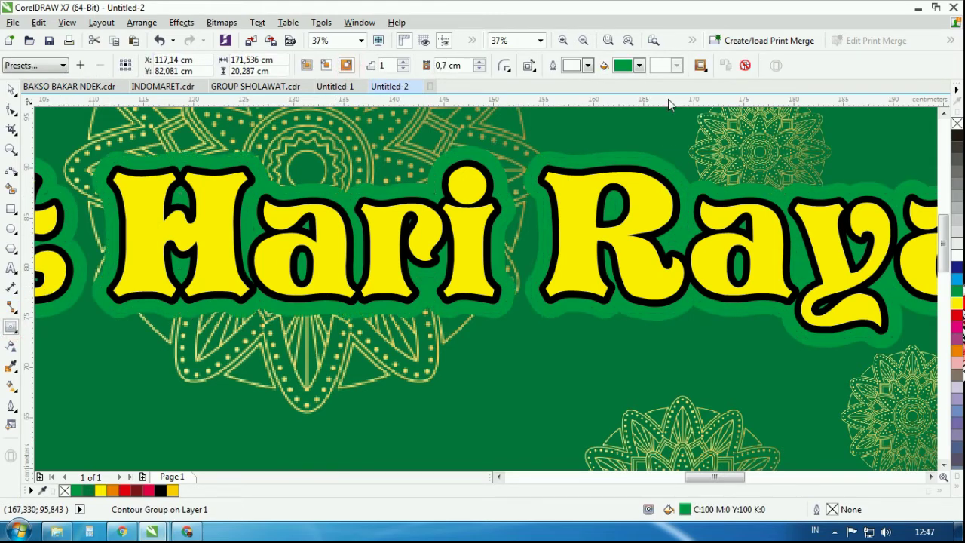
{"action": "left_click", "coordinate": [640, 71]}
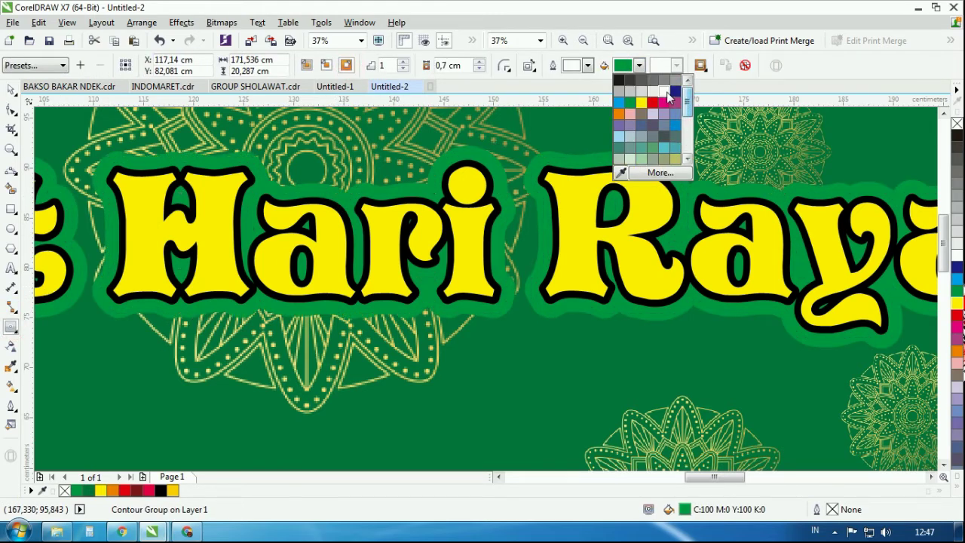
{"action": "left_click", "coordinate": [665, 91]}
Separate the white contour from the green one, and undo a trial downward move of the white shape.
{"action": "key", "text": "space"}
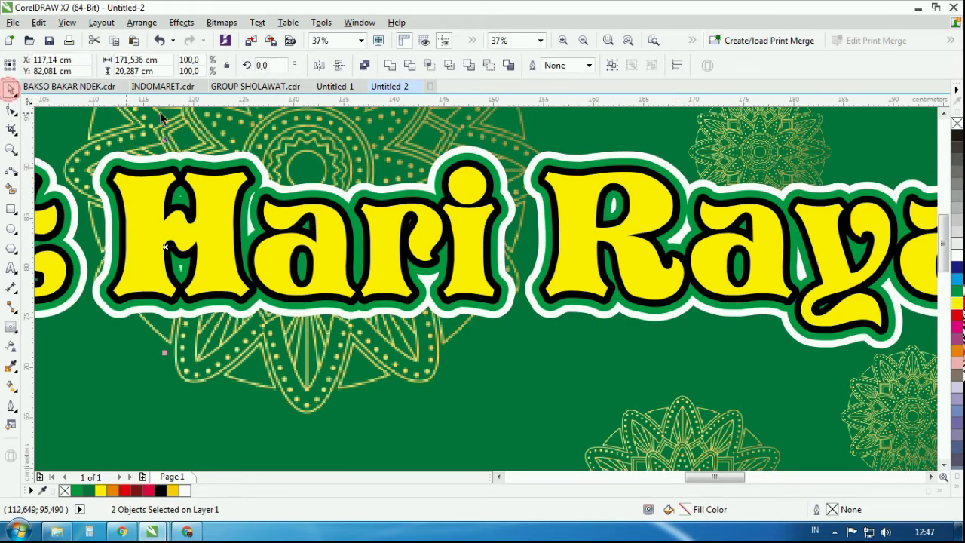
{"action": "left_click", "coordinate": [243, 150]}
{"action": "left_click", "coordinate": [236, 159]}
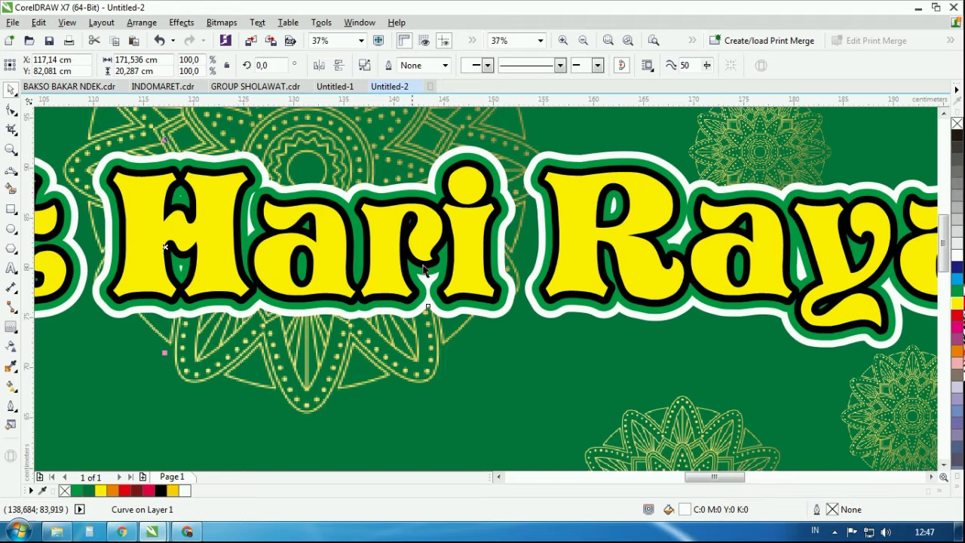
{"action": "left_click_drag", "start_coordinate": [515, 298], "coordinate": [511, 349]}
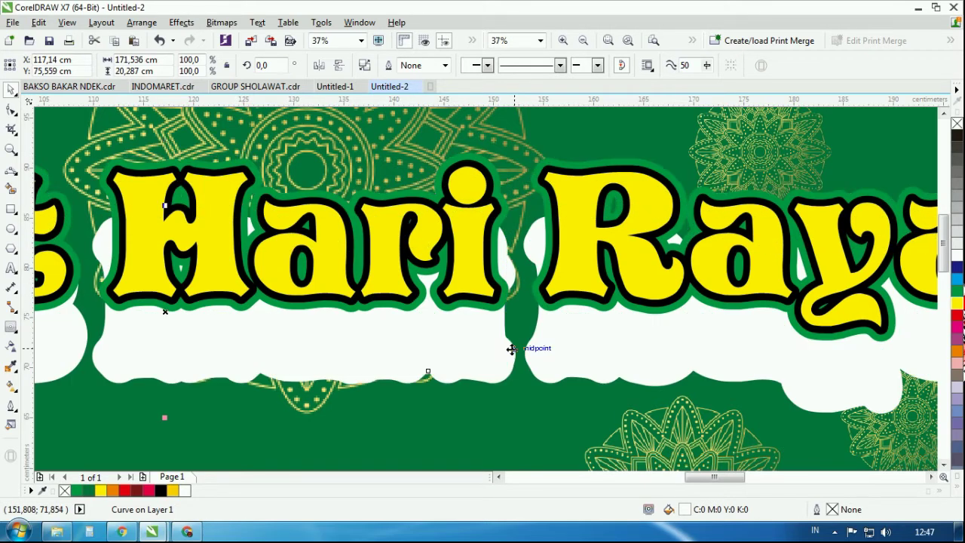
{"action": "key", "text": "ctrl+z"}
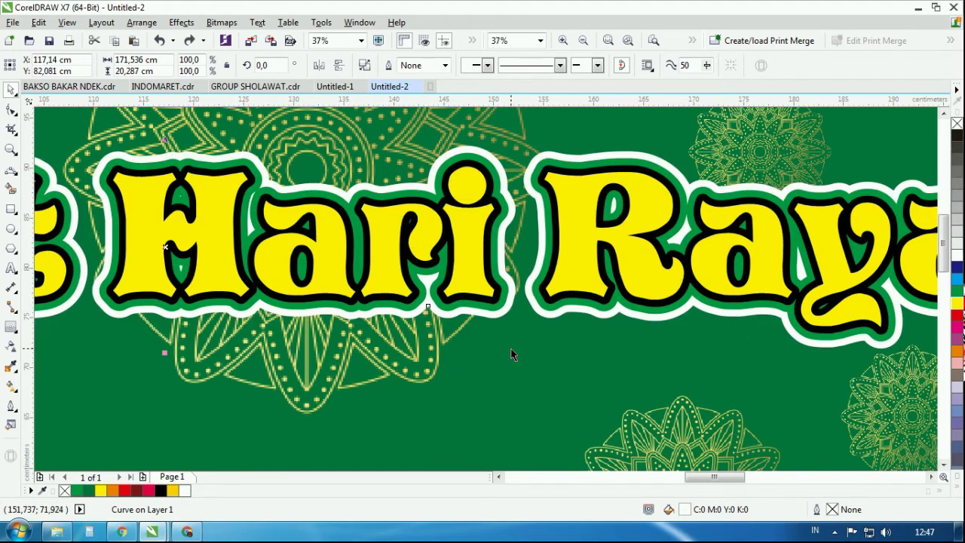
Apply the Small Glow drop shadow preset to the heading's white outline and colour the shadow black.
{"action": "left_click", "coordinate": [18, 332]}
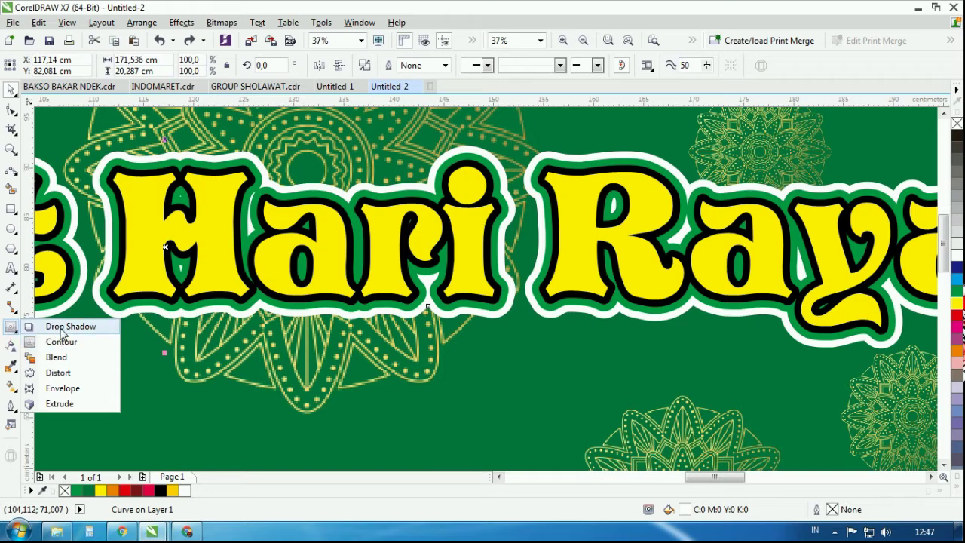
{"action": "left_click", "coordinate": [61, 328]}
{"action": "left_click", "coordinate": [63, 66]}
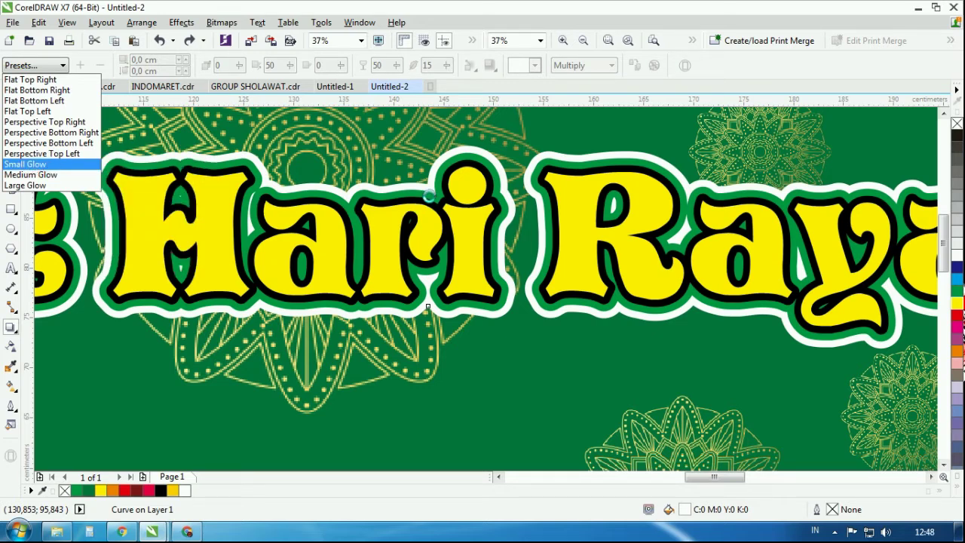
{"action": "left_click", "coordinate": [533, 66]}
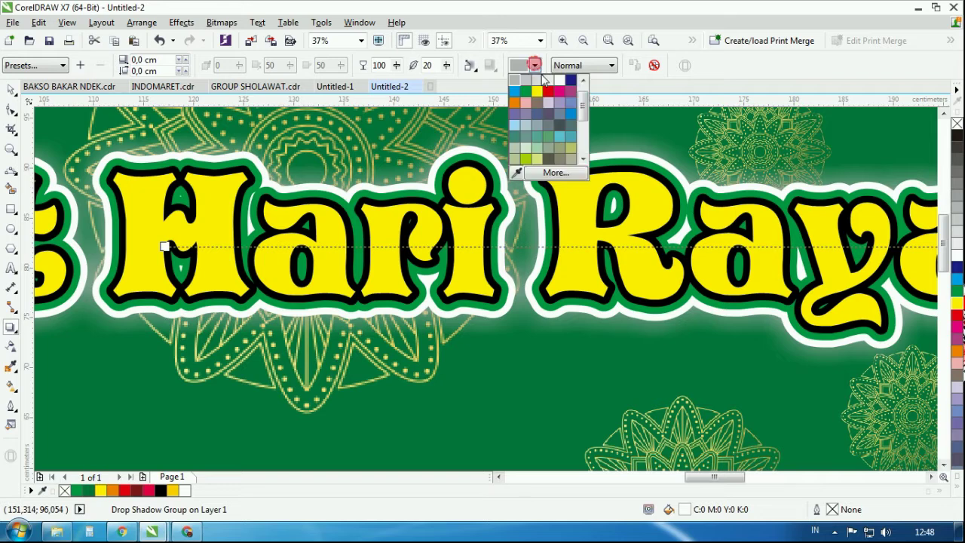
{"action": "left_click", "coordinate": [548, 160]}
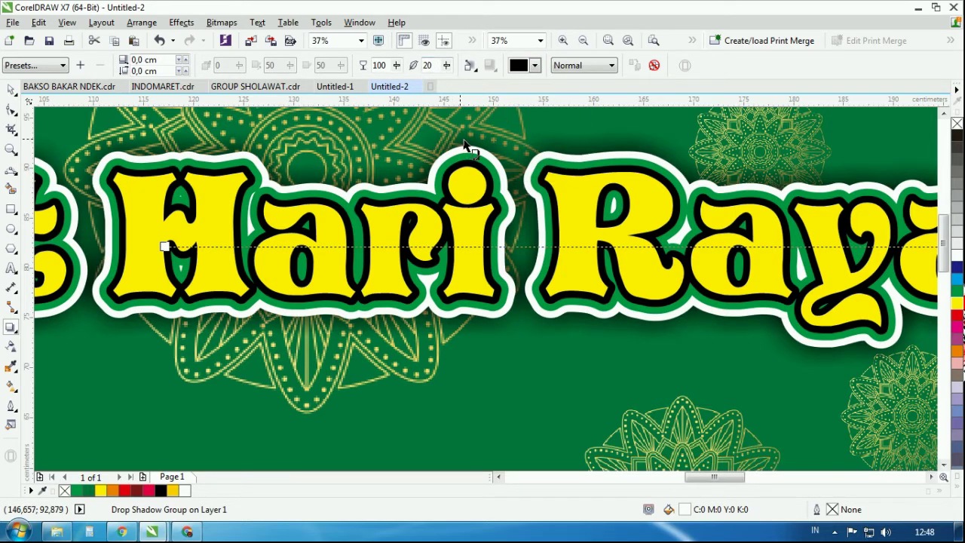
Reduce the feathering of the heading's drop shadow to 5.
{"action": "double_click", "coordinate": [428, 66]}
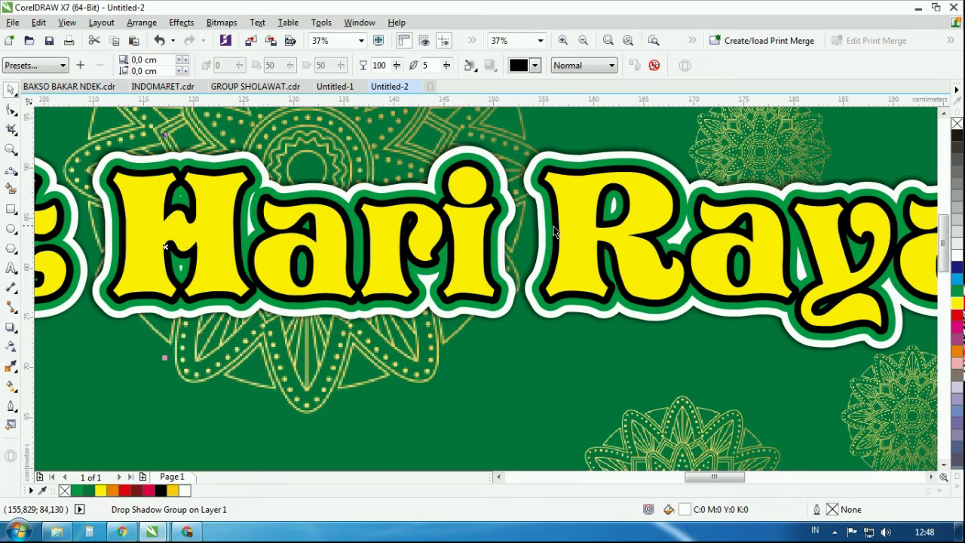
{"action": "key", "text": "shift+F4"}
{"action": "left_click", "coordinate": [564, 161]}
{"action": "scroll", "coordinate": [413, 234], "scroll_direction": "up", "scroll_amount": 3}
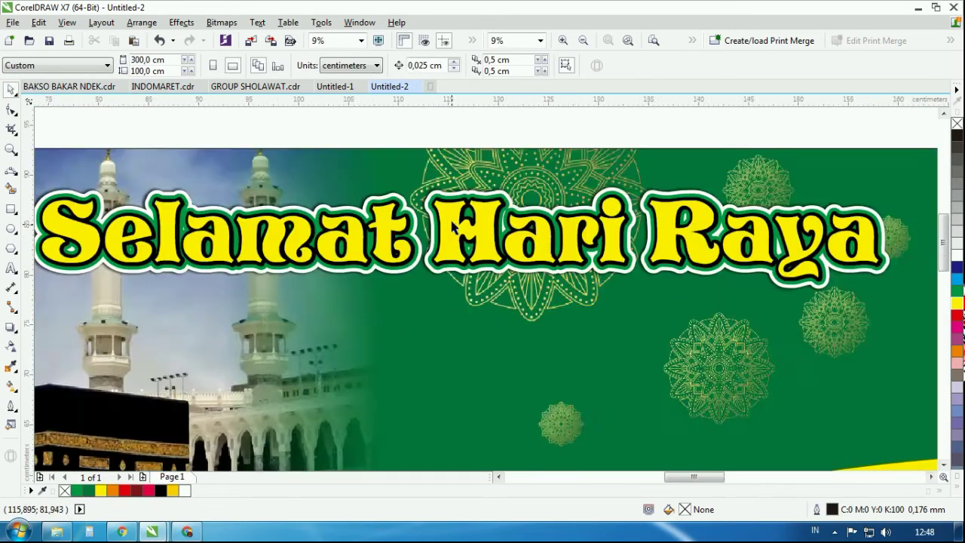
Apply a vertical linear fountain fill to the "Selamat Hari Raya" text, from yellow at the base to orange at the top.
{"action": "left_click", "coordinate": [453, 220]}
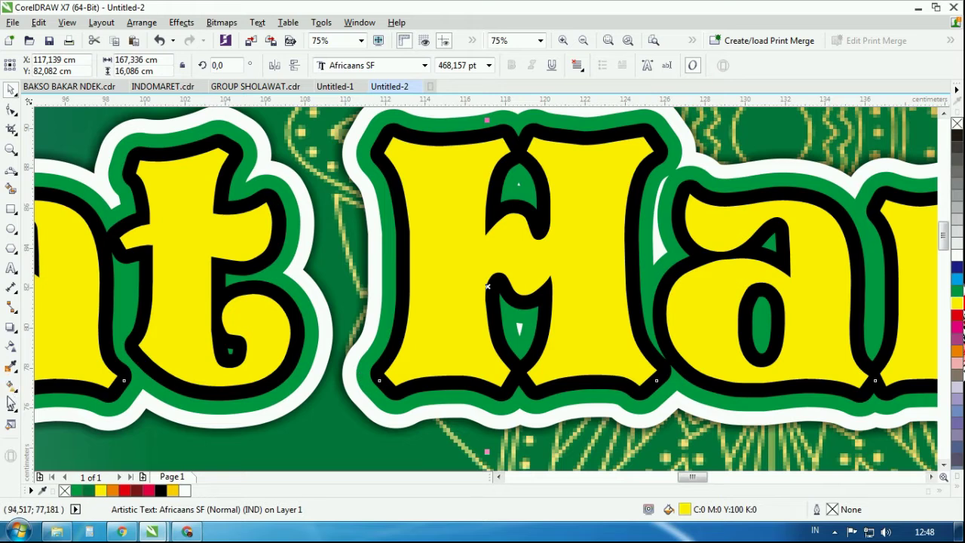
{"action": "left_click", "coordinate": [11, 384]}
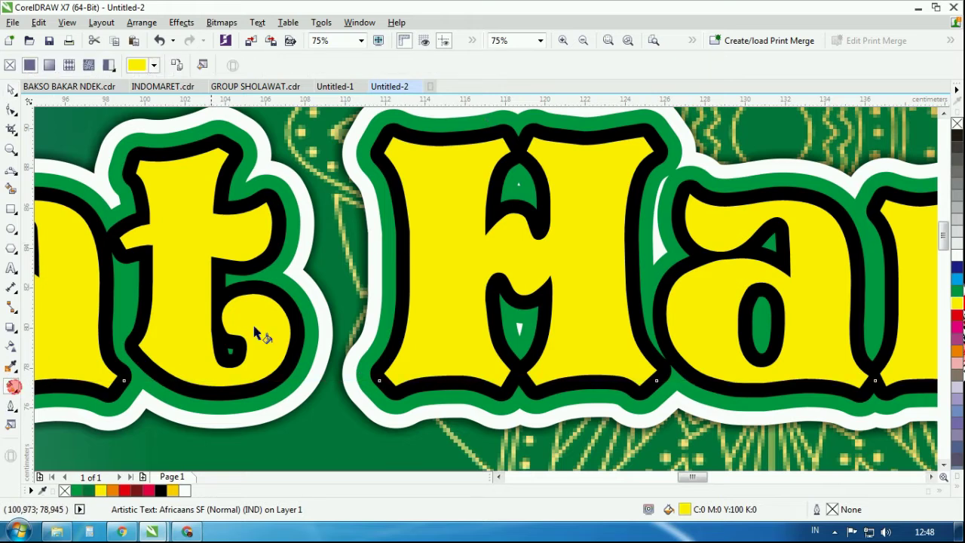
{"action": "left_click_drag", "start_coordinate": [443, 345], "coordinate": [442, 163]}
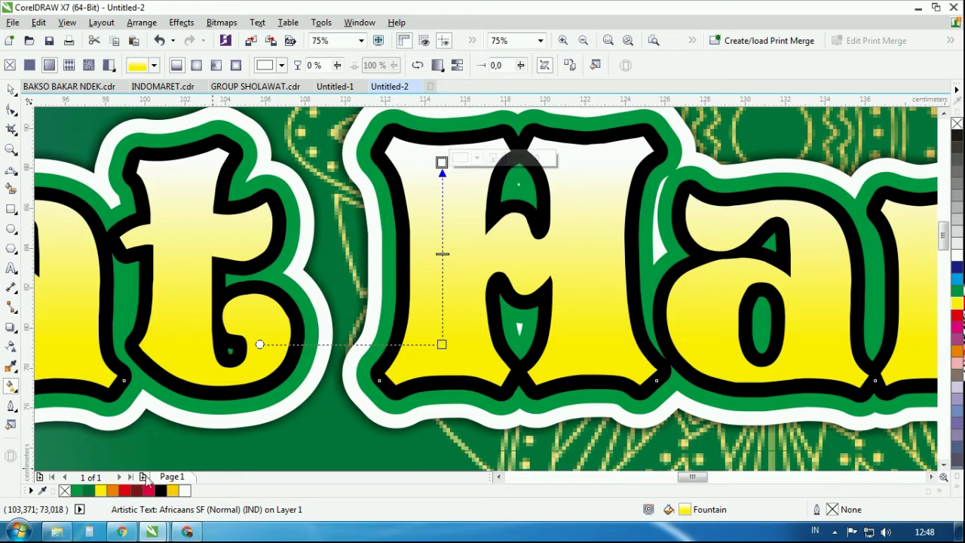
{"action": "left_click", "coordinate": [956, 351]}
{"action": "scroll", "coordinate": [455, 294], "scroll_direction": "down", "scroll_amount": 2}
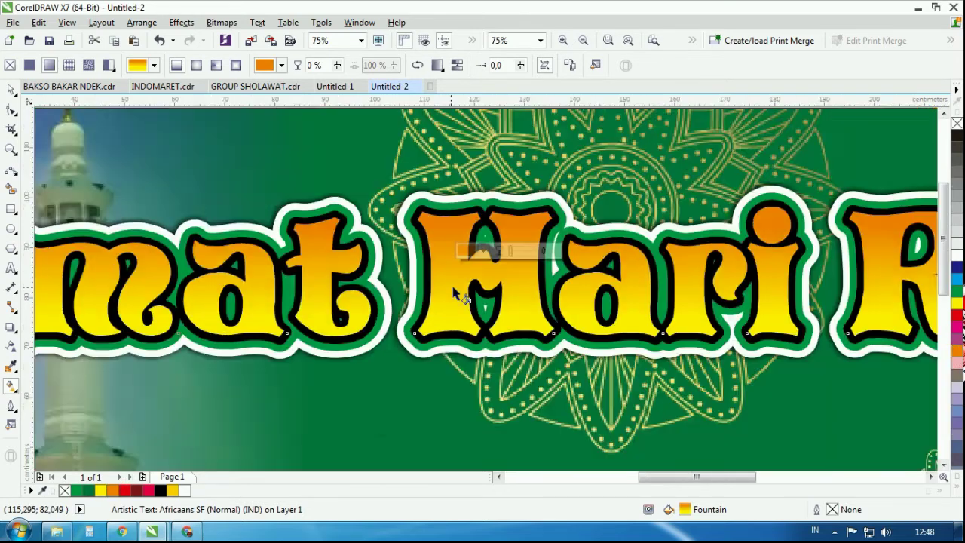
{"action": "scroll", "coordinate": [455, 294], "scroll_direction": "down", "scroll_amount": 2}
{"action": "left_click", "coordinate": [11, 89]}
{"action": "left_click", "coordinate": [514, 171]}
{"action": "scroll", "coordinate": [514, 171], "scroll_direction": "down", "scroll_amount": 2}
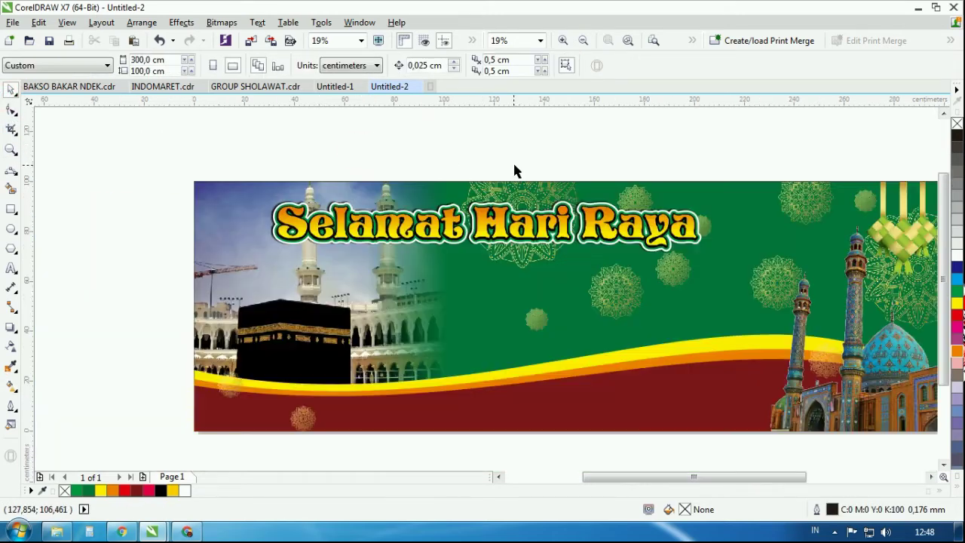
{"action": "scroll", "coordinate": [514, 171], "scroll_direction": "down", "scroll_amount": 1}
Try to enlarge the complete heading slightly, and undo the scaling.
{"action": "left_click_drag", "start_coordinate": [249, 160], "coordinate": [735, 282]}
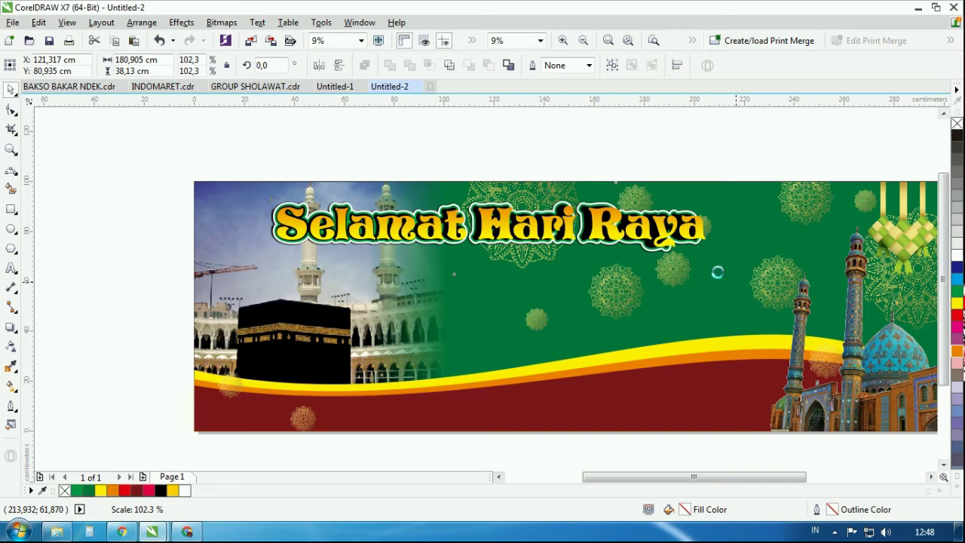
{"action": "left_click_drag", "start_coordinate": [717, 273], "coordinate": [721, 278]}
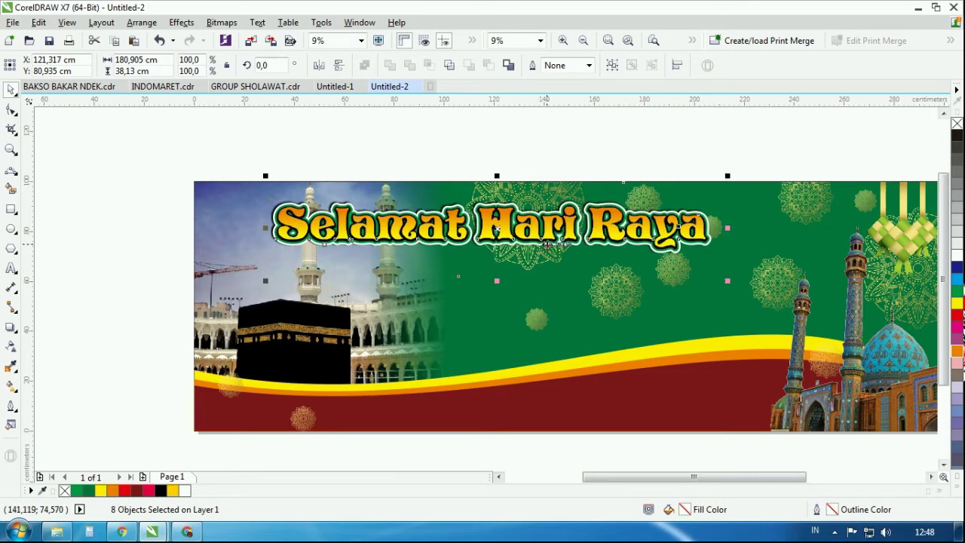
{"action": "key", "text": "ctrl+z"}
{"action": "left_click", "coordinate": [588, 132]}
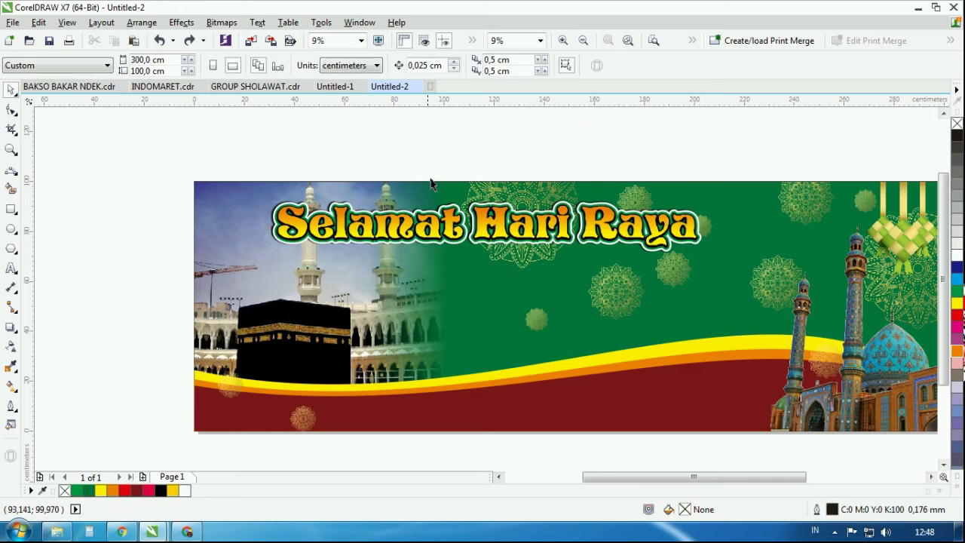
Add the artistic text "Idul Adha" and enlarge it to about 148 × 27 cm.
{"action": "left_click", "coordinate": [12, 268]}
{"action": "left_click", "coordinate": [88, 329]}
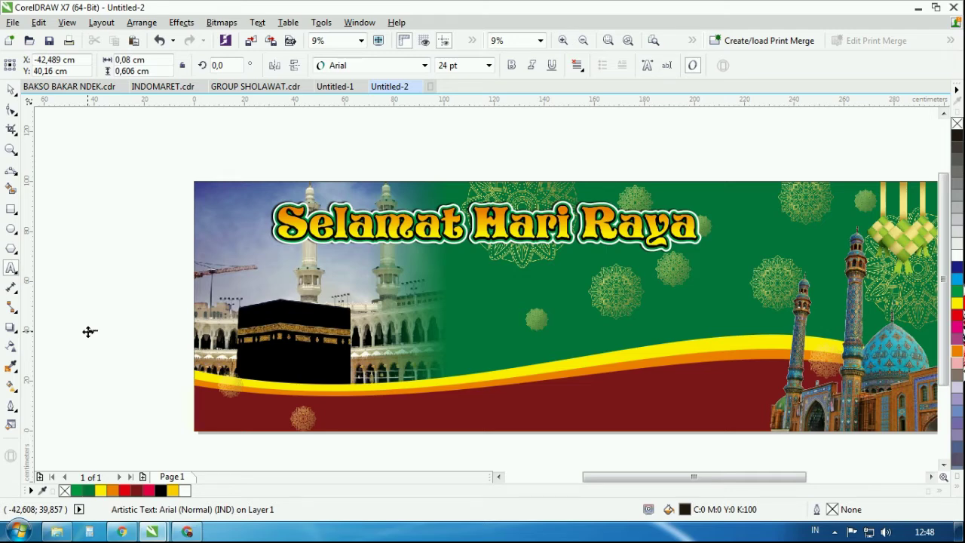
{"action": "type", "text": "Idul Adha"}
{"action": "key", "text": "ctrl+space"}
{"action": "left_click_drag", "start_coordinate": [102, 333], "coordinate": [459, 428]}
Set "Idul Adha" in the Aurora font, place it below the heading and stretch it to about 163 cm wide.
{"action": "left_click", "coordinate": [388, 65]}
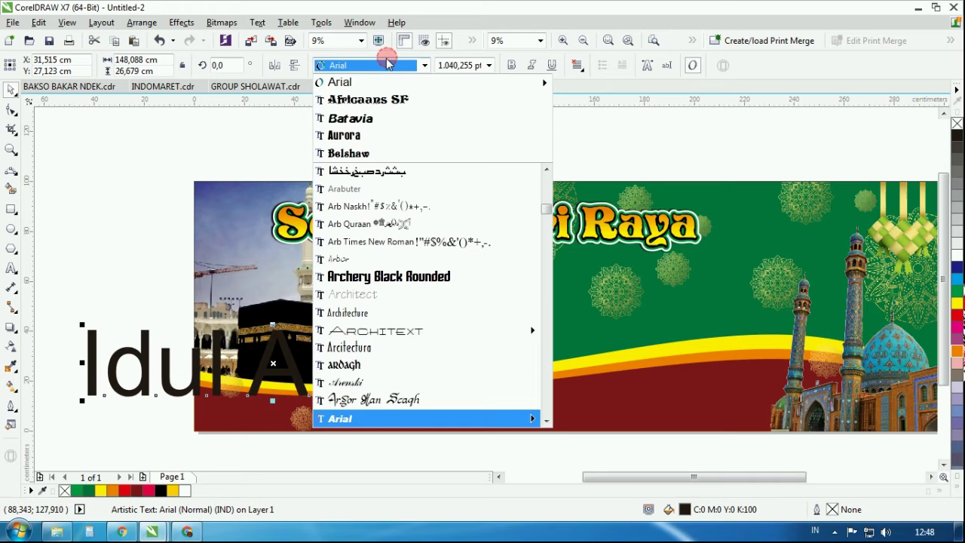
{"action": "left_click", "coordinate": [370, 134]}
{"action": "left_click_drag", "start_coordinate": [302, 374], "coordinate": [509, 304]}
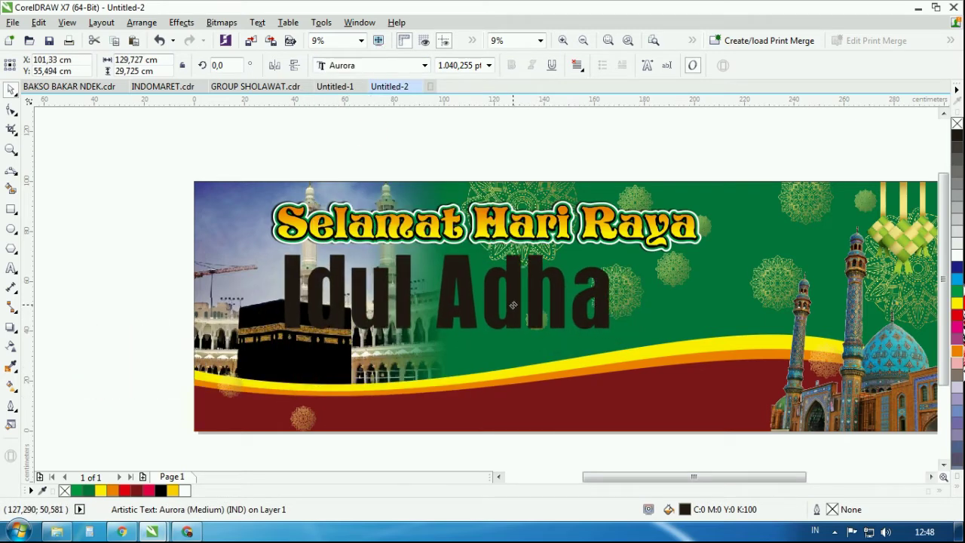
{"action": "left_click_drag", "start_coordinate": [615, 293], "coordinate": [694, 289]}
{"action": "left_click_drag", "start_coordinate": [636, 299], "coordinate": [700, 294]}
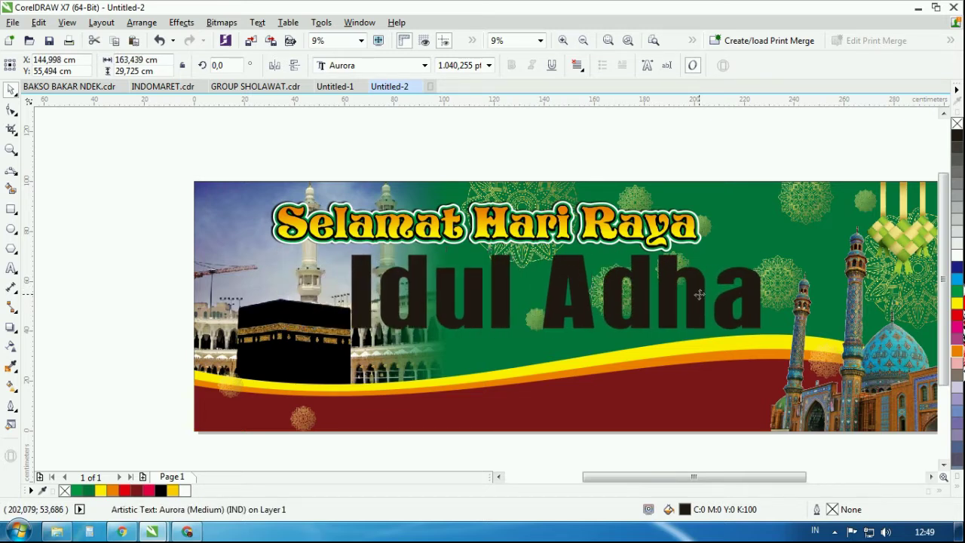
Reduce the height of "Idul Adha" to about 26 cm and centre it beneath the heading.
{"action": "scroll", "coordinate": [697, 292], "scroll_direction": "down", "scroll_amount": 1}
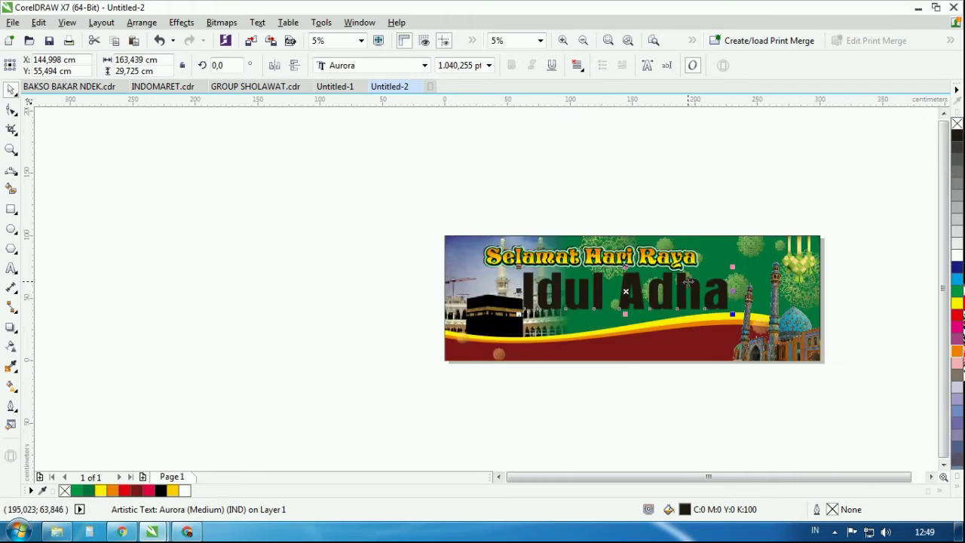
{"action": "scroll", "coordinate": [684, 292], "scroll_direction": "up", "scroll_amount": 1}
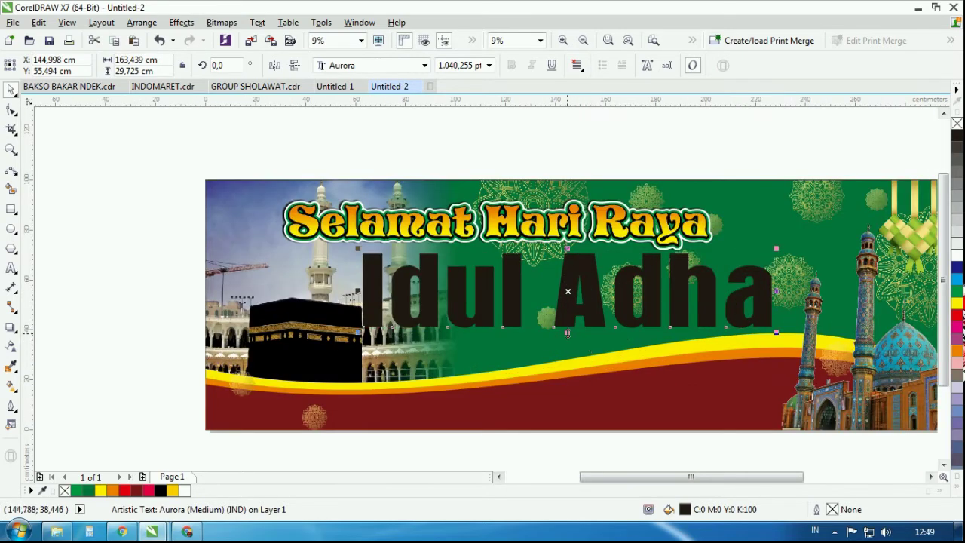
{"action": "left_click_drag", "start_coordinate": [567, 333], "coordinate": [567, 325]}
{"action": "left_click_drag", "start_coordinate": [597, 289], "coordinate": [547, 285]}
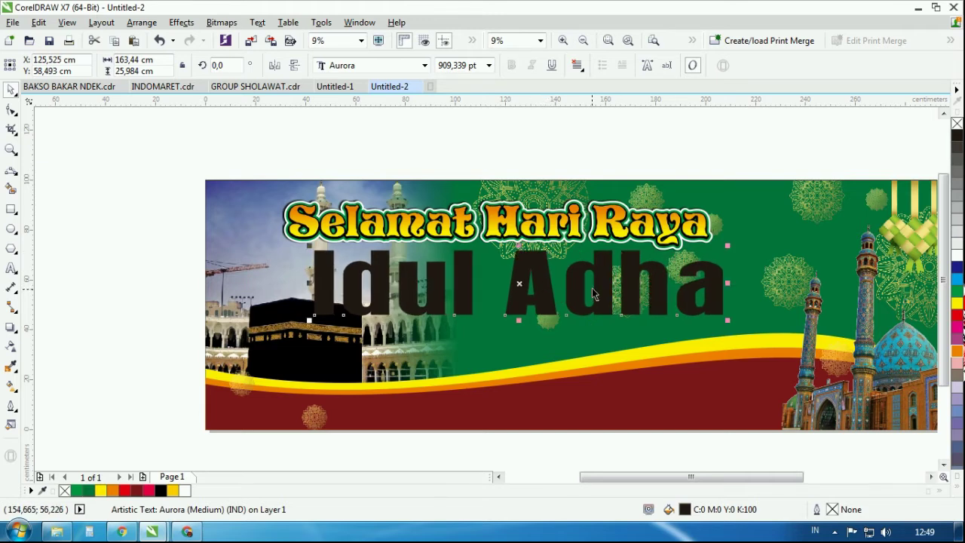
{"action": "left_click_drag", "start_coordinate": [602, 272], "coordinate": [603, 280]}
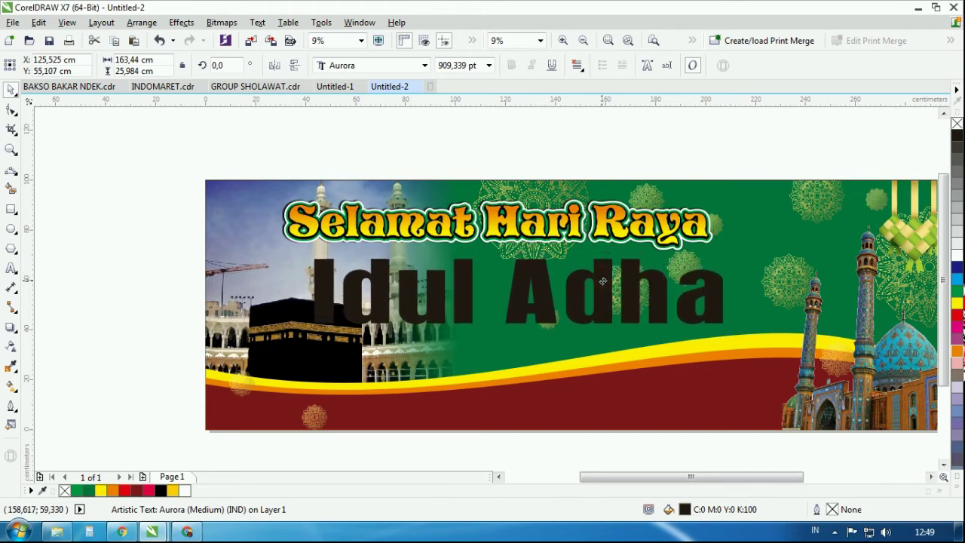
Fill the "Idul Adha" text white and add a 0.7 cm outside contour to it.
{"action": "left_click", "coordinate": [958, 279]}
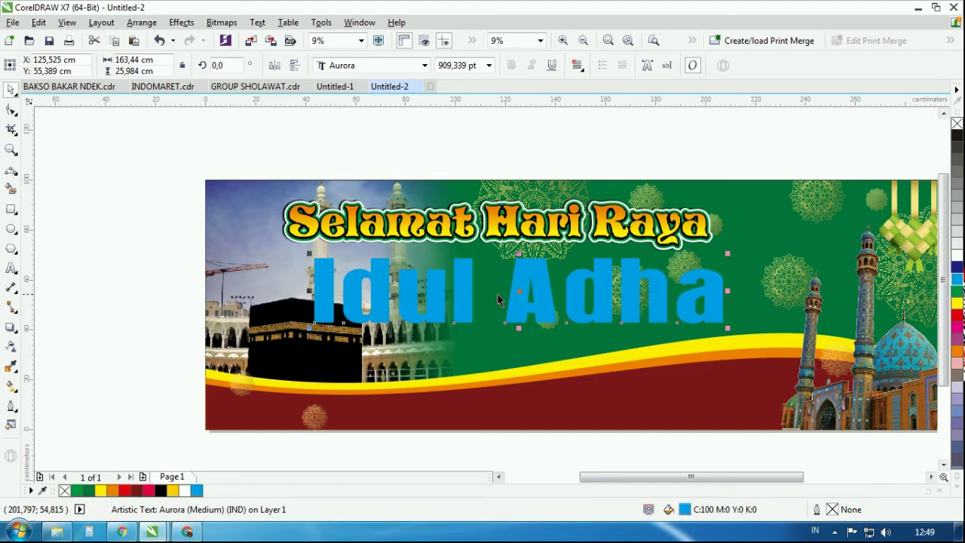
{"action": "left_click", "coordinate": [16, 333]}
{"action": "left_click", "coordinate": [64, 341]}
{"action": "left_click", "coordinate": [345, 66]}
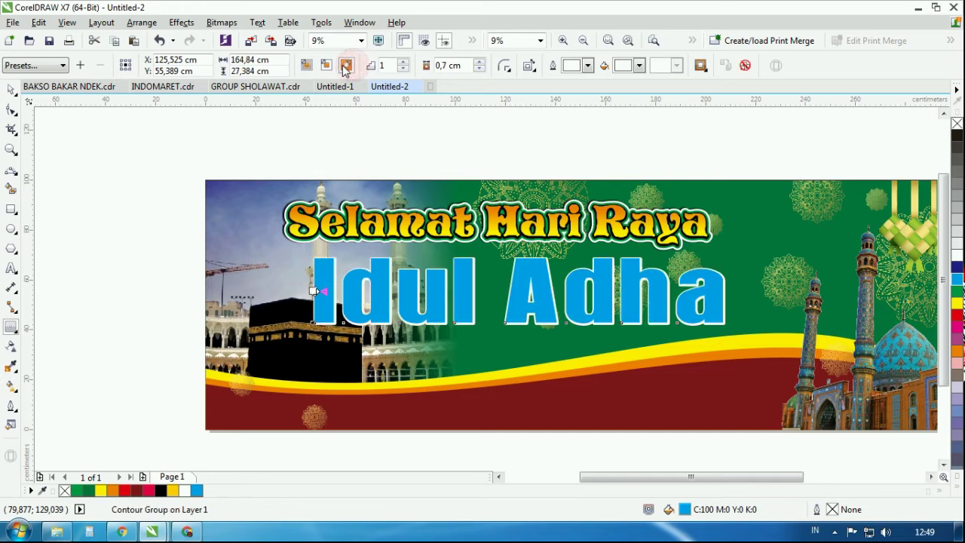
{"action": "left_click", "coordinate": [955, 257]}
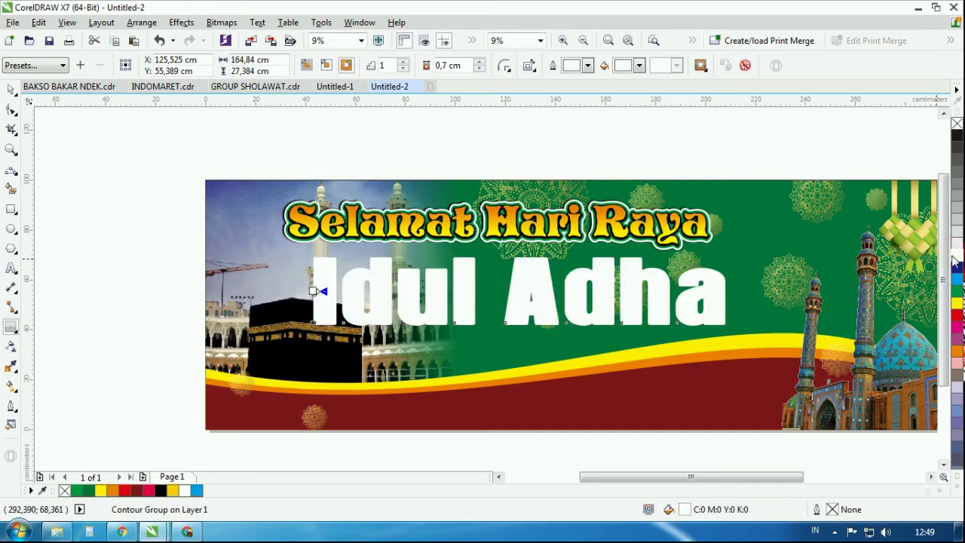
Colour the "Idul Adha" contour dark blue and set its offset to 1.7 cm.
{"action": "left_click", "coordinate": [638, 66]}
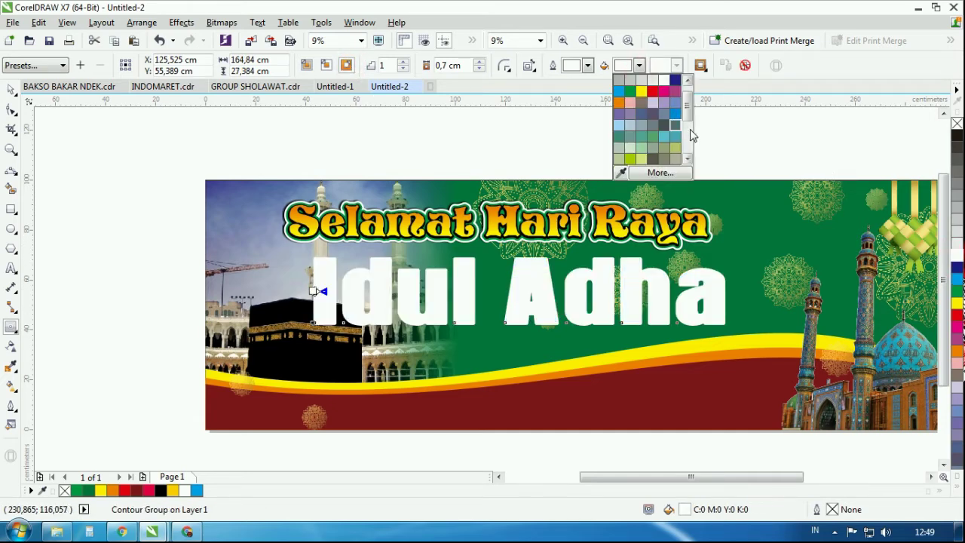
{"action": "left_click", "coordinate": [673, 85]}
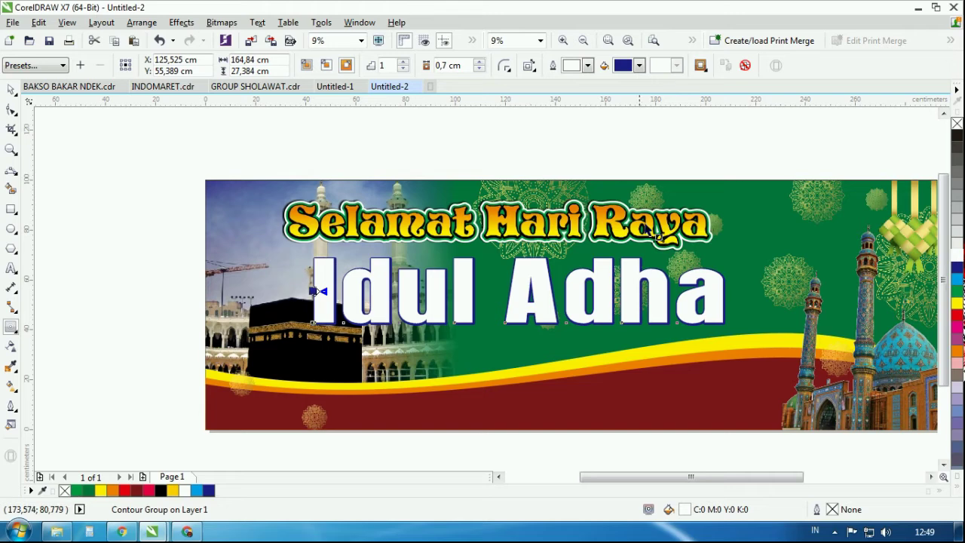
{"action": "left_click", "coordinate": [479, 62]}
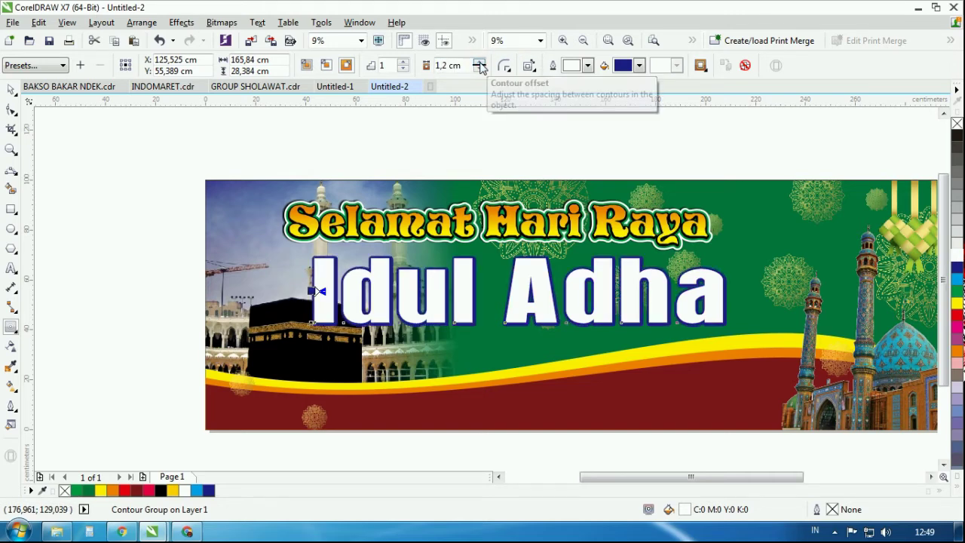
{"action": "type", "text": "1,7"}
{"action": "key", "text": "Return"}
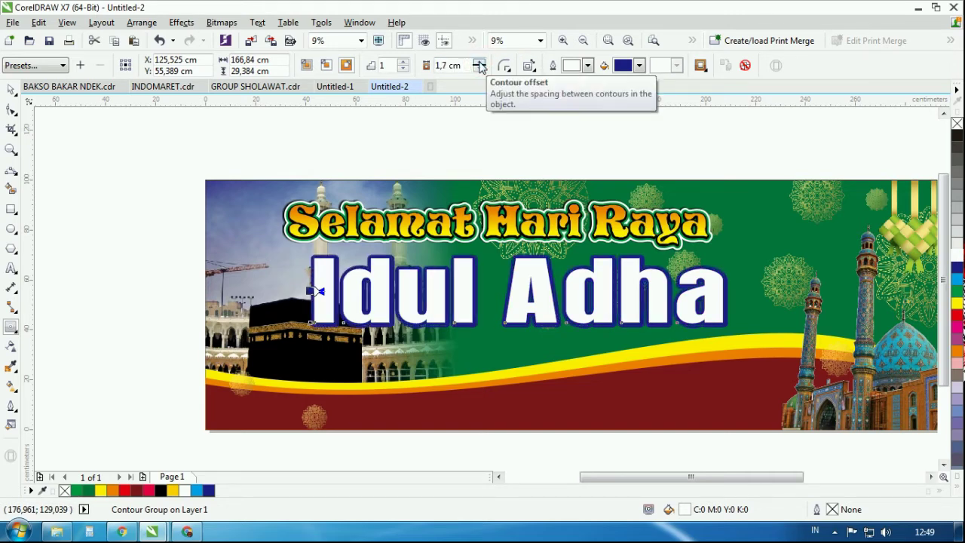
Separate the dark blue contour from the "Idul Adha" text and try an orange fill on it.
{"action": "left_click", "coordinate": [12, 91]}
{"action": "scroll", "coordinate": [323, 254], "scroll_direction": "up", "scroll_amount": 2}
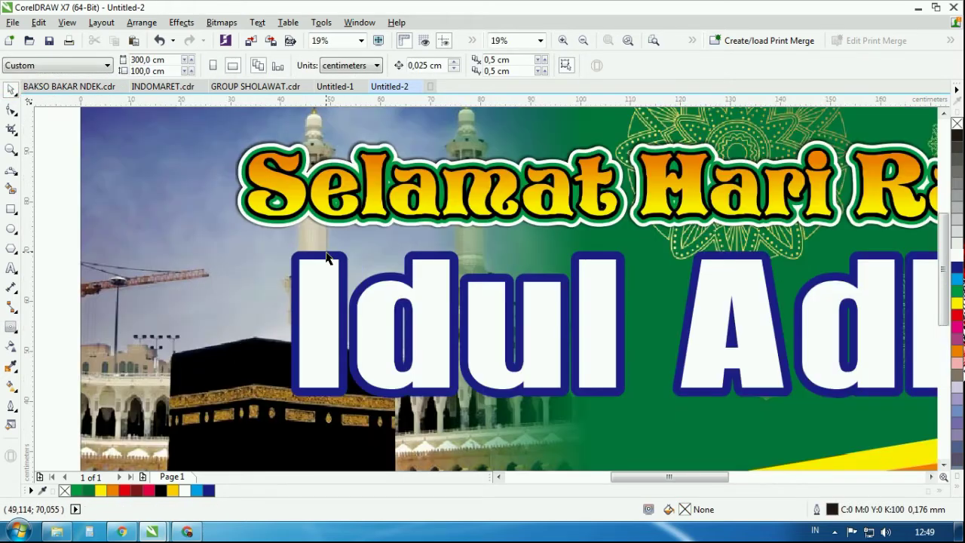
{"action": "left_click", "coordinate": [327, 254]}
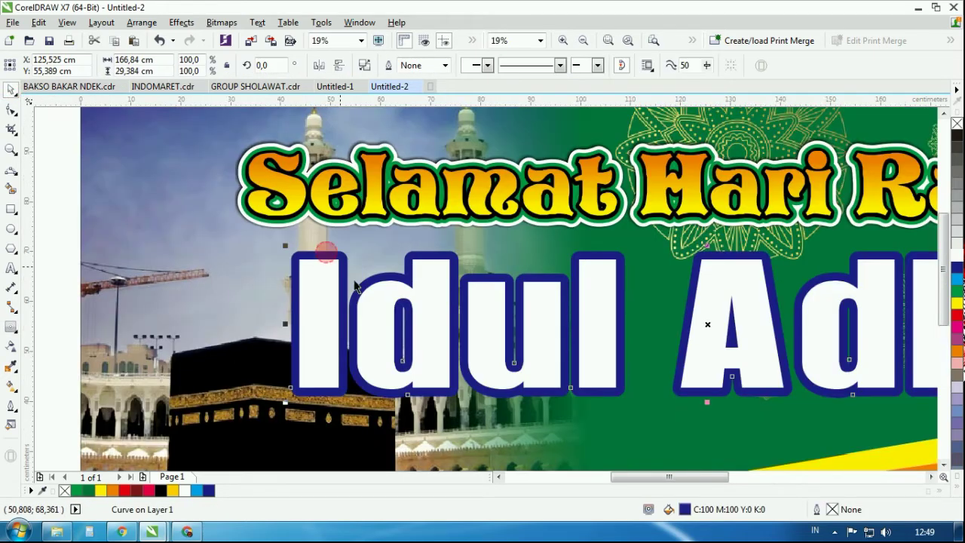
{"action": "right_click", "coordinate": [955, 353]}
{"action": "scroll", "coordinate": [506, 335], "scroll_direction": "down", "scroll_amount": 3}
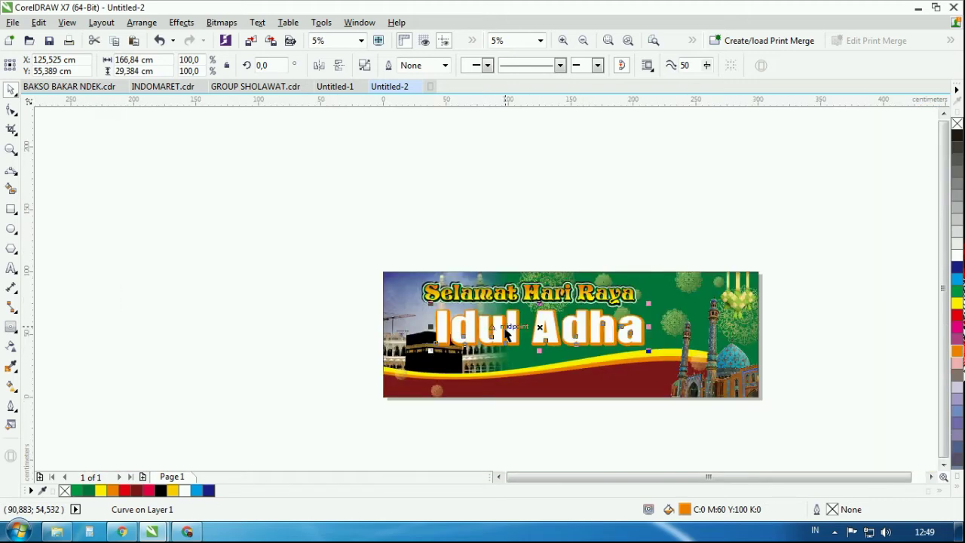
Fill the separated contour dark green and break it apart into individual letter outlines.
{"action": "right_click", "coordinate": [89, 491]}
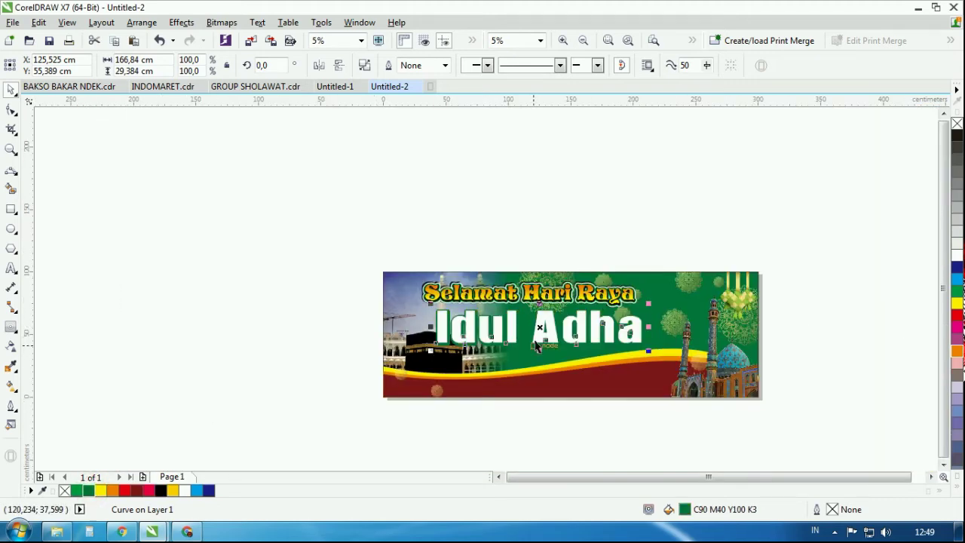
{"action": "scroll", "coordinate": [536, 345], "scroll_direction": "up", "scroll_amount": 3}
{"action": "key", "text": "ctrl+a"}
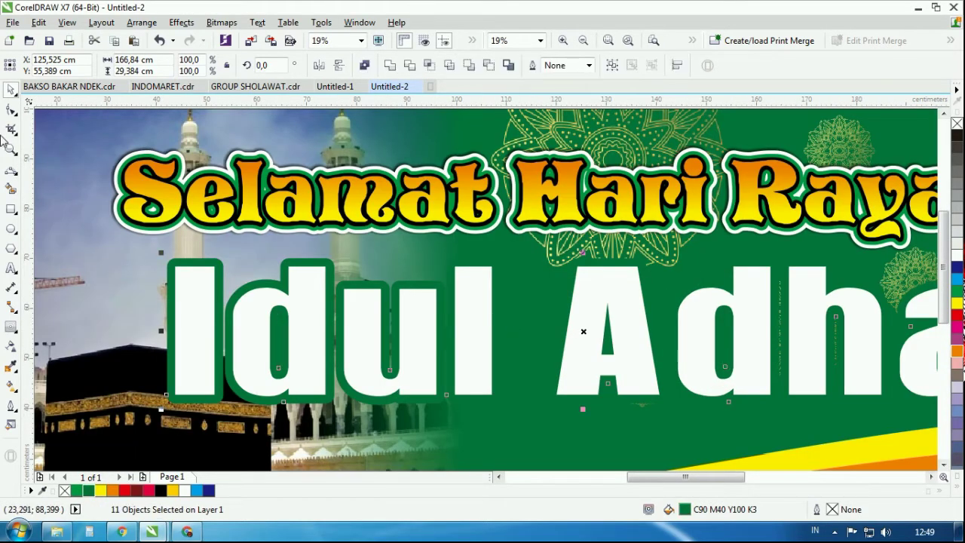
{"action": "left_click", "coordinate": [191, 262]}
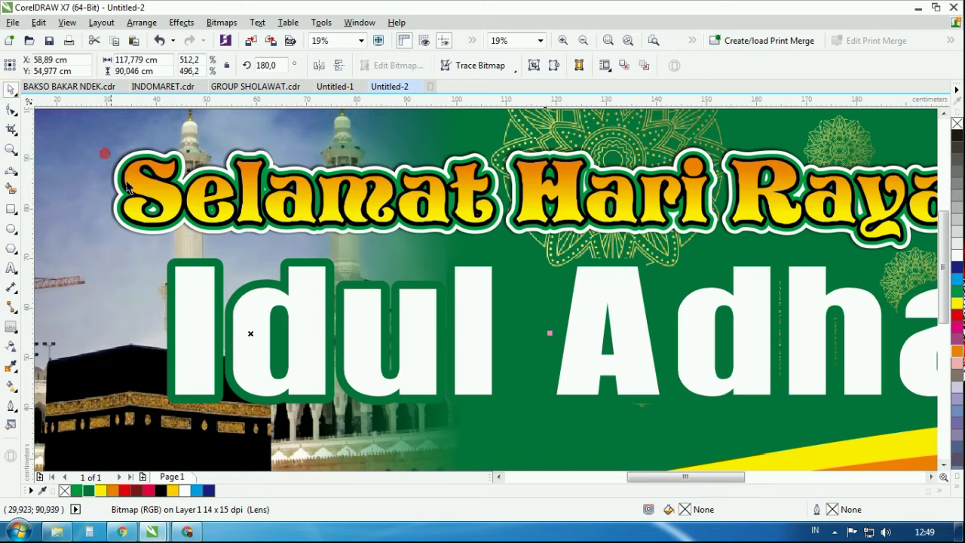
Try a 1.7 cm outside contour around the green outline of the letter I, and undo it.
{"action": "left_click", "coordinate": [191, 266]}
{"action": "left_click", "coordinate": [11, 327]}
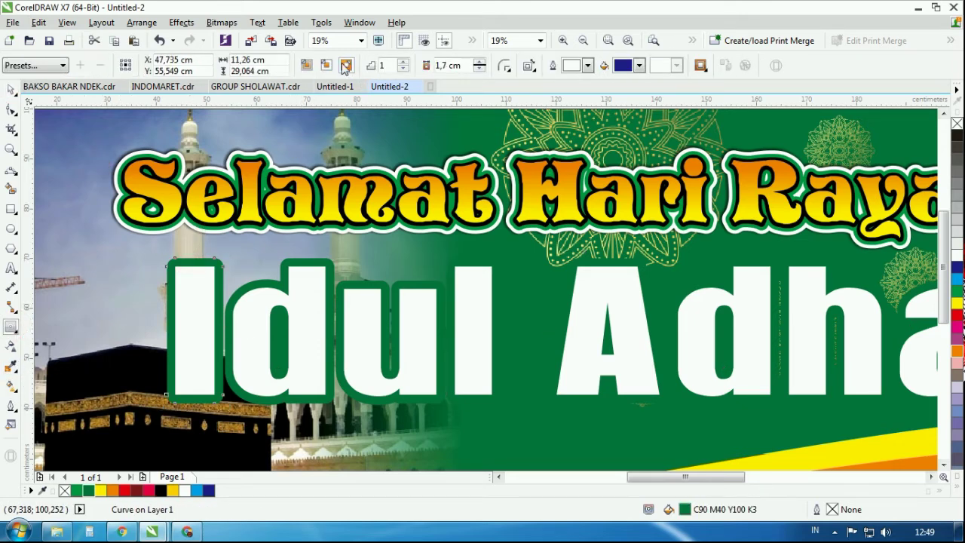
{"action": "left_click", "coordinate": [346, 66]}
{"action": "left_click", "coordinate": [639, 67]}
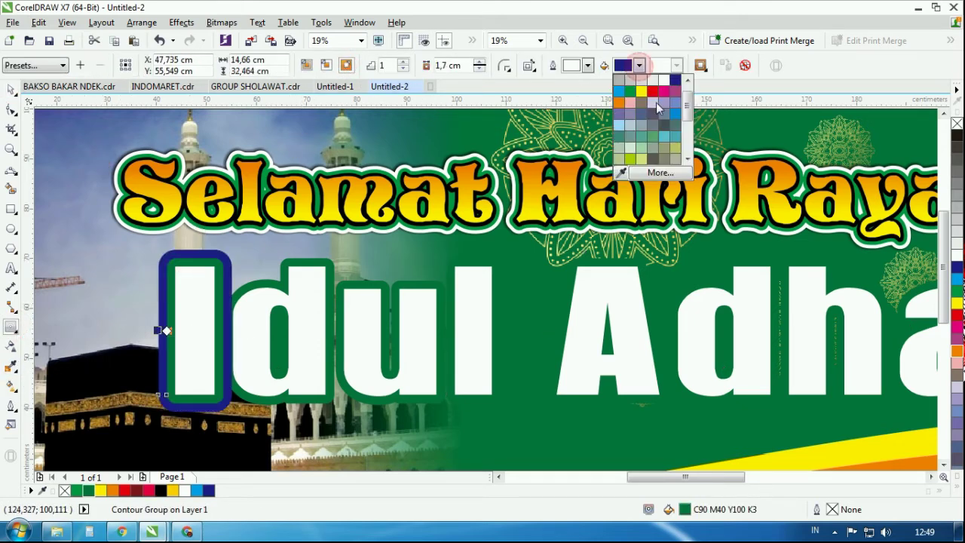
{"action": "left_click", "coordinate": [643, 98]}
{"action": "key", "text": "ctrl+z"}
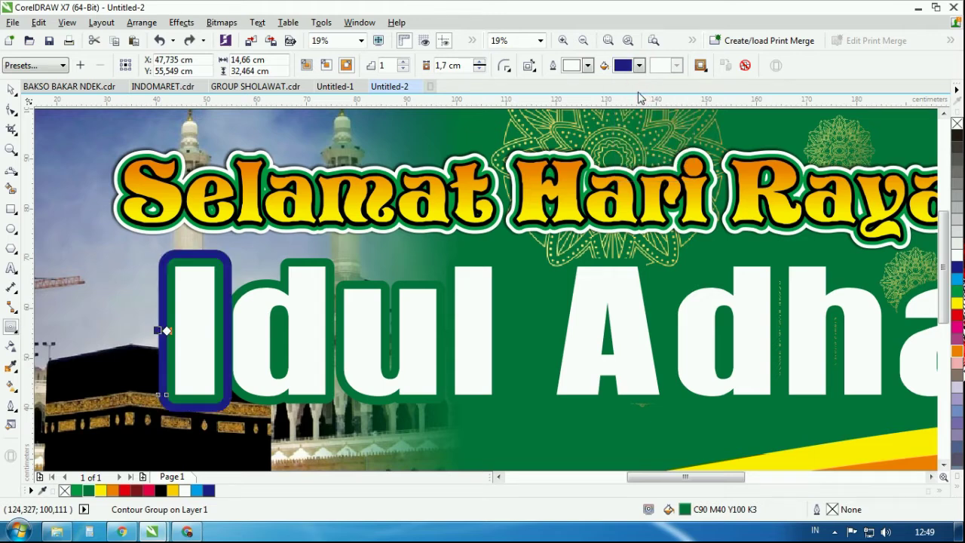
{"action": "key", "text": "ctrl+z"}
{"action": "left_click", "coordinate": [9, 91]}
{"action": "left_click", "coordinate": [56, 172]}
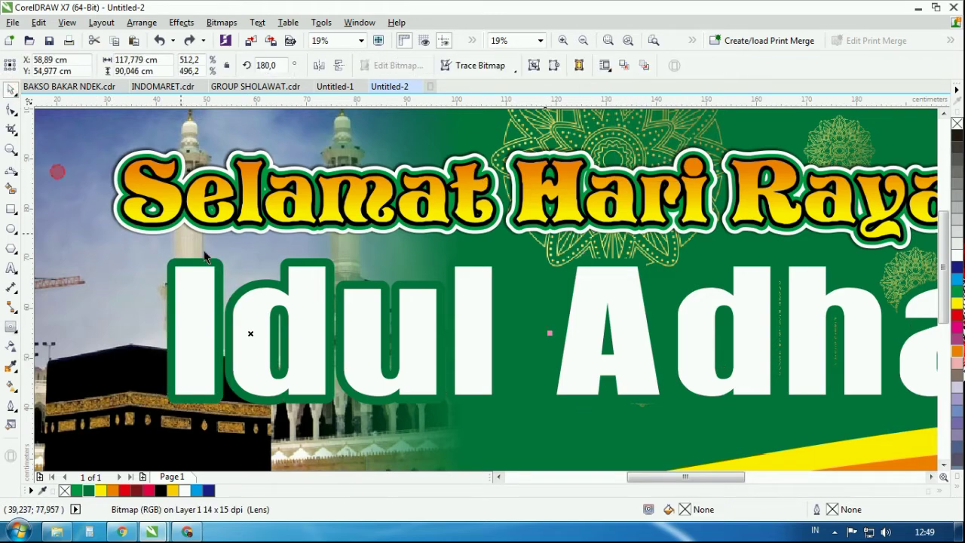
Add a 1.7 cm outside contour around the dark green "Idul Adha" outline and colour the contour orange.
{"action": "left_click", "coordinate": [224, 260]}
{"action": "left_click", "coordinate": [12, 326]}
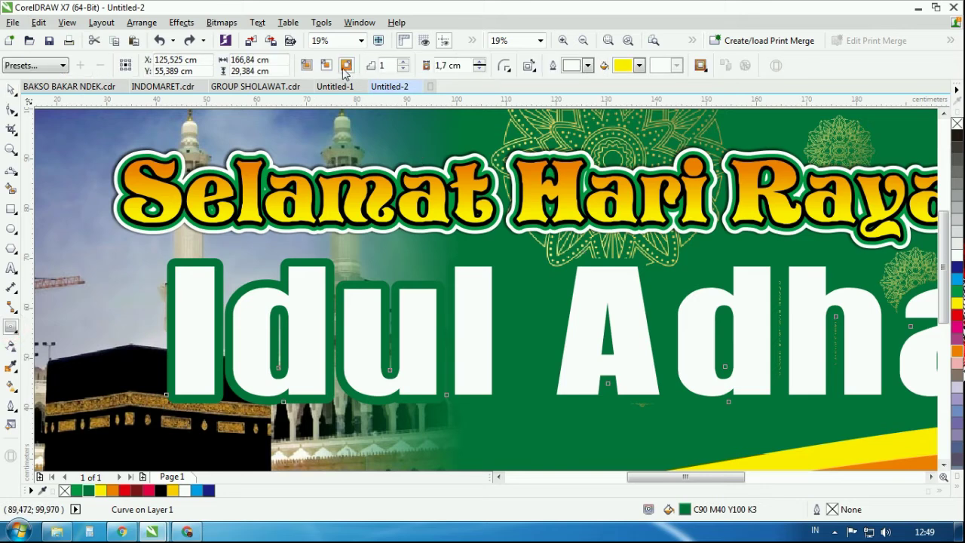
{"action": "left_click", "coordinate": [343, 66]}
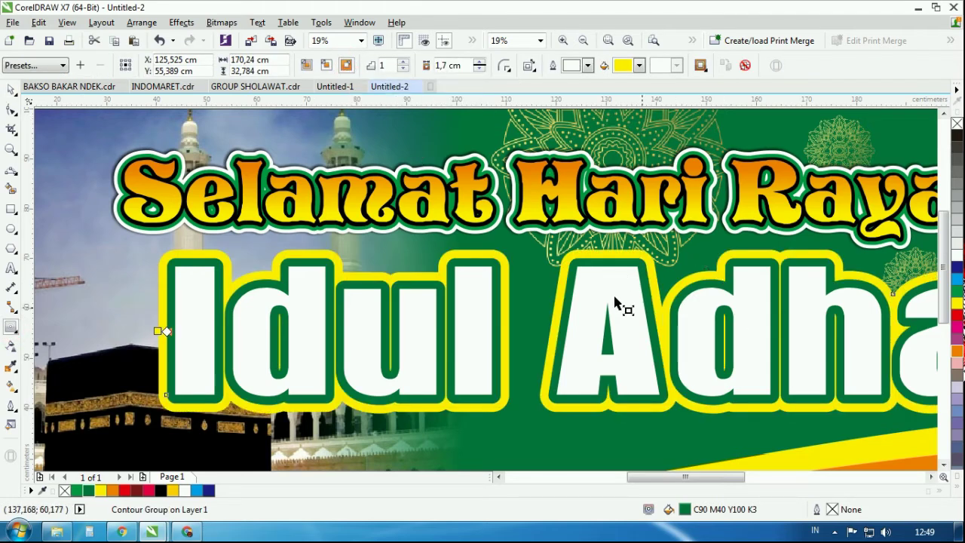
{"action": "scroll", "coordinate": [623, 288], "scroll_direction": "down", "scroll_amount": 2}
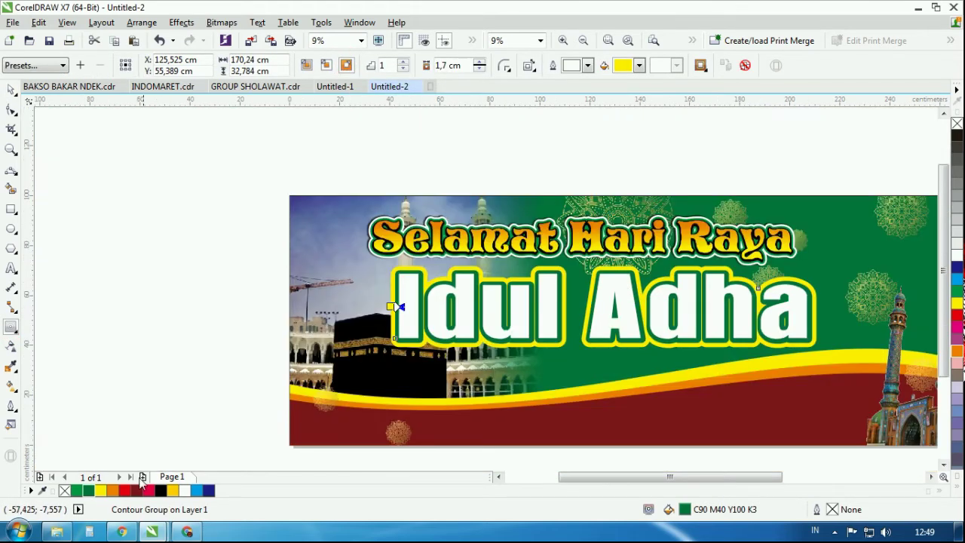
{"action": "left_click", "coordinate": [639, 66]}
{"action": "left_click", "coordinate": [618, 91]}
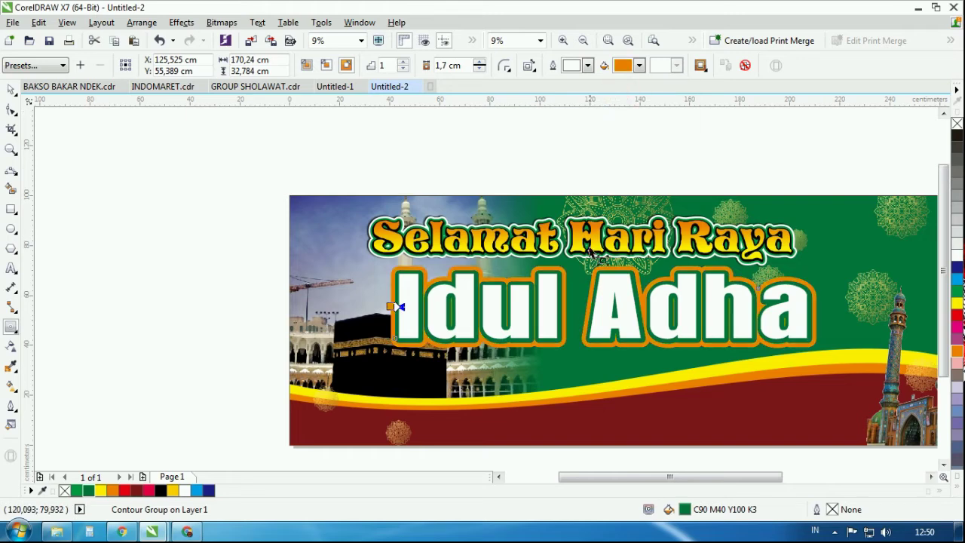
Break the orange contour apart from the dark green "Idul Adha" outline.
{"action": "scroll", "coordinate": [575, 287], "scroll_direction": "up", "scroll_amount": 2}
{"action": "key", "text": "ctrl+k"}
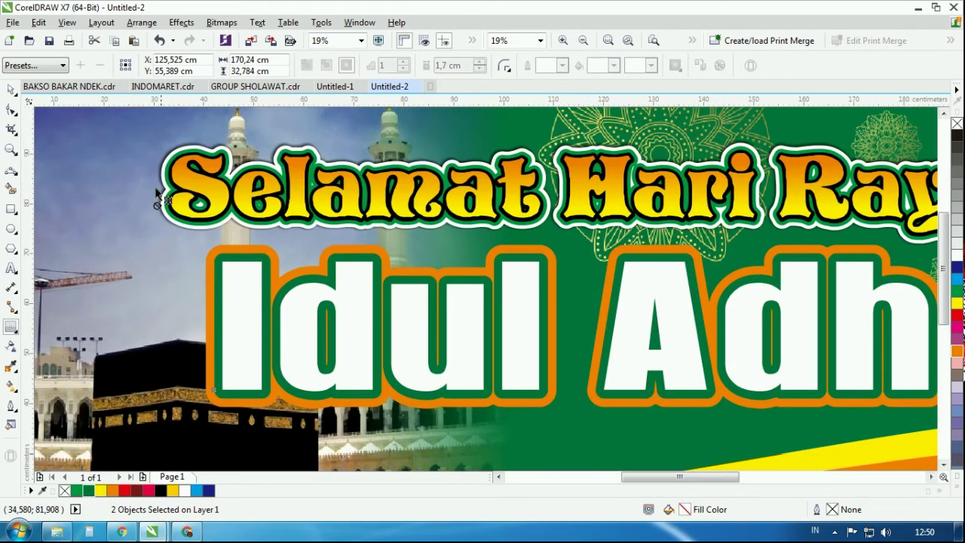
{"action": "left_click", "coordinate": [12, 89]}
{"action": "left_click", "coordinate": [98, 153]}
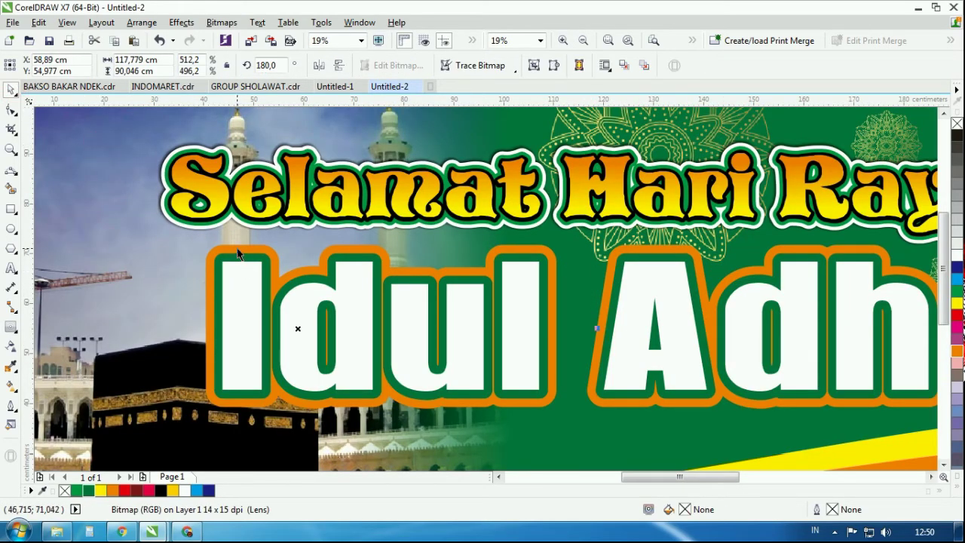
Apply the Small Glow drop shadow preset to the separated orange "Idul Adha" outline.
{"action": "left_click", "coordinate": [233, 247]}
{"action": "left_click", "coordinate": [11, 326]}
{"action": "left_click", "coordinate": [45, 319]}
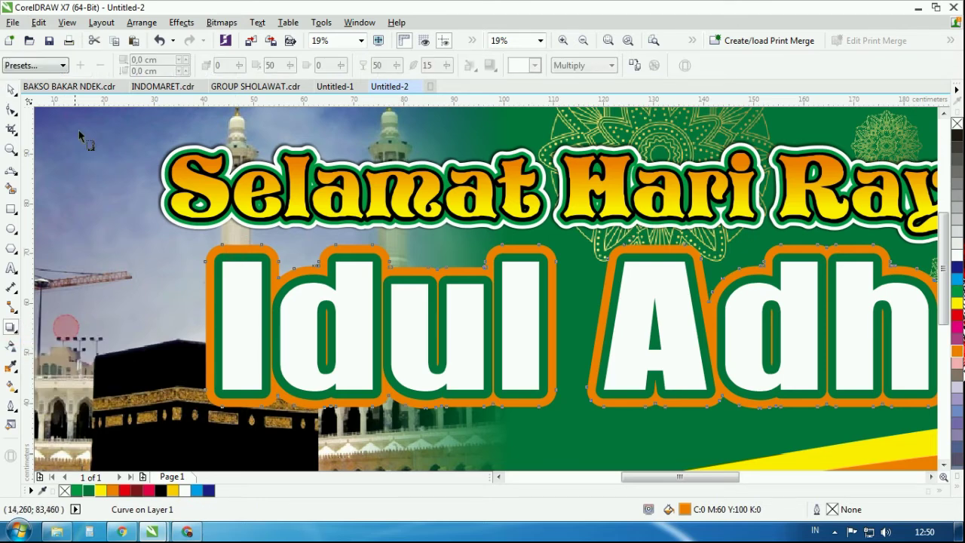
{"action": "left_click", "coordinate": [43, 65]}
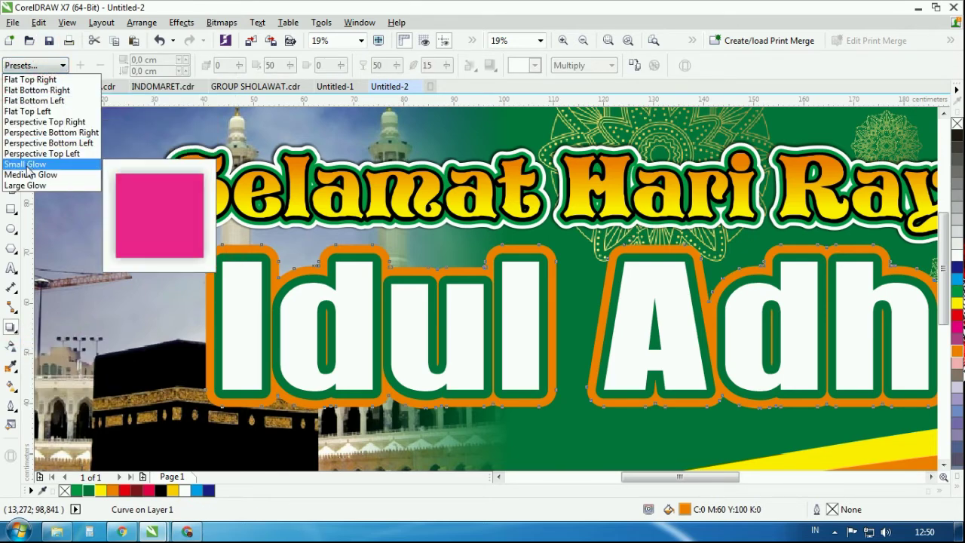
{"action": "left_click", "coordinate": [26, 165]}
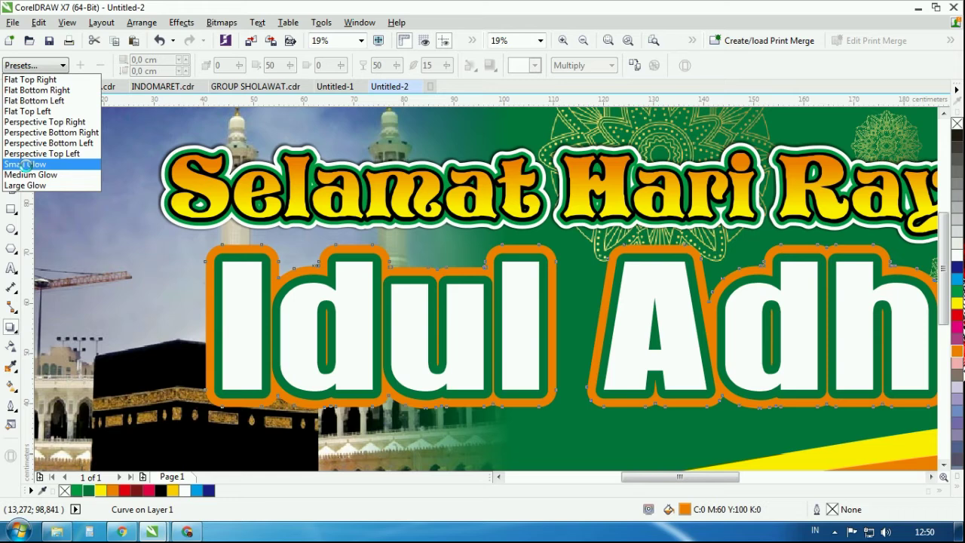
{"action": "left_click", "coordinate": [63, 166]}
Colour the drop shadow of the orange outline black and set its feathering to 5.
{"action": "left_click", "coordinate": [535, 65]}
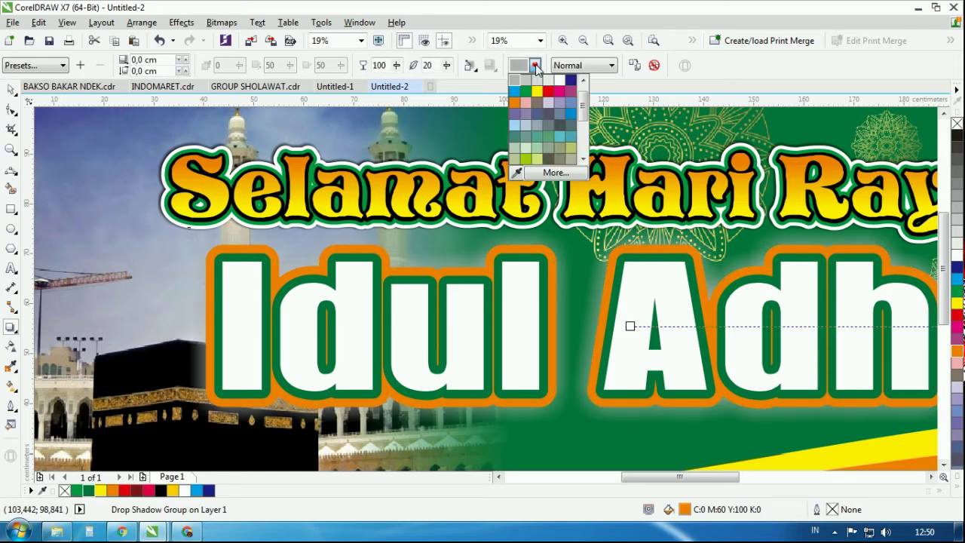
{"action": "scroll", "coordinate": [575, 105], "scroll_direction": "down", "scroll_amount": 3}
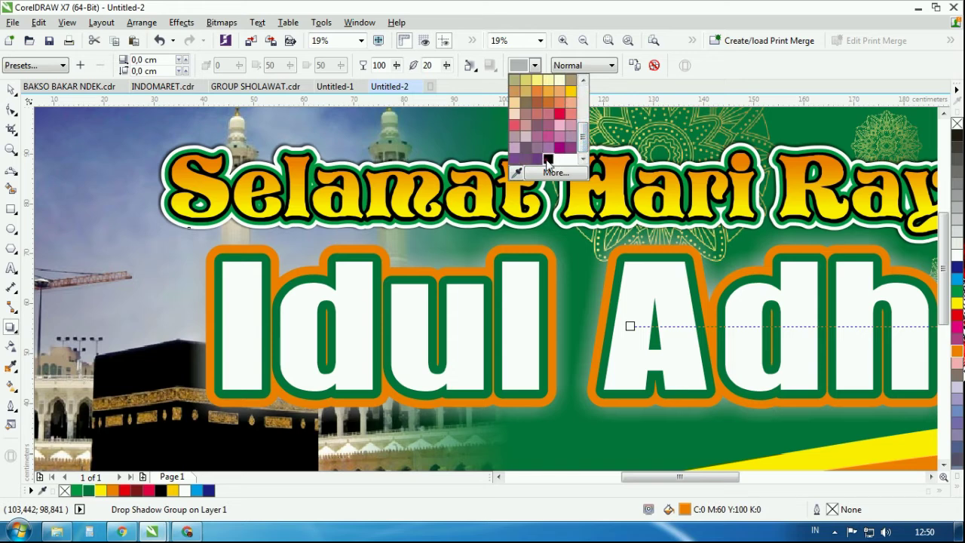
{"action": "left_click", "coordinate": [541, 159]}
{"action": "double_click", "coordinate": [433, 65]}
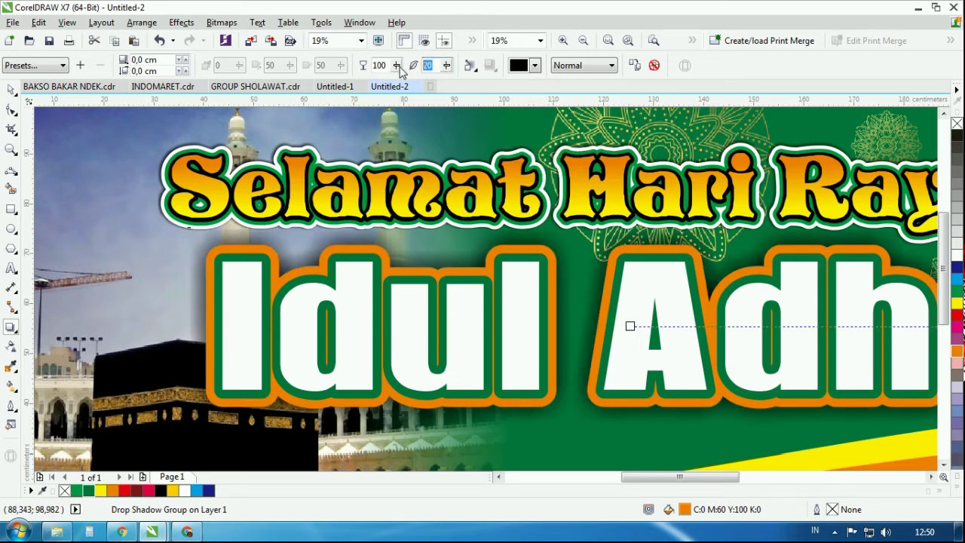
{"action": "type", "text": "5"}
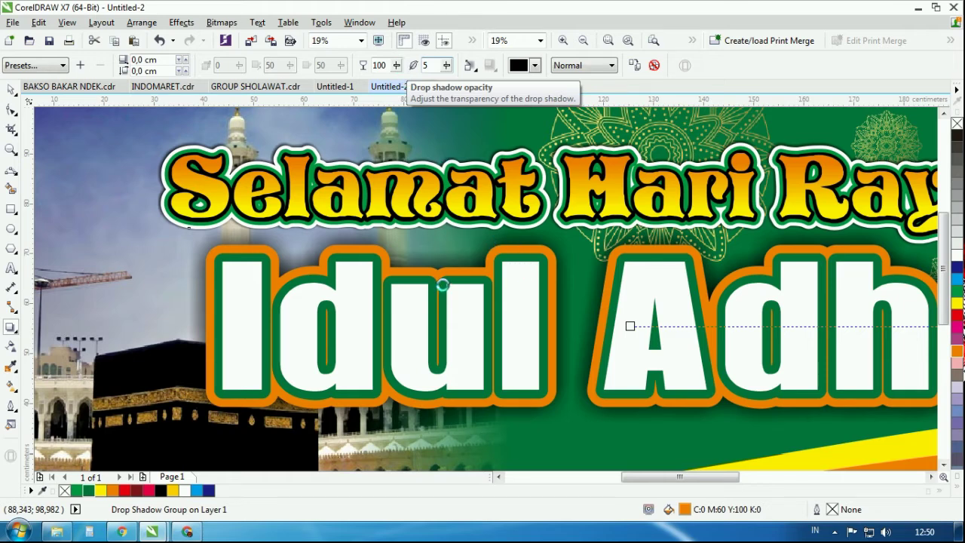
{"action": "key", "text": "Return"}
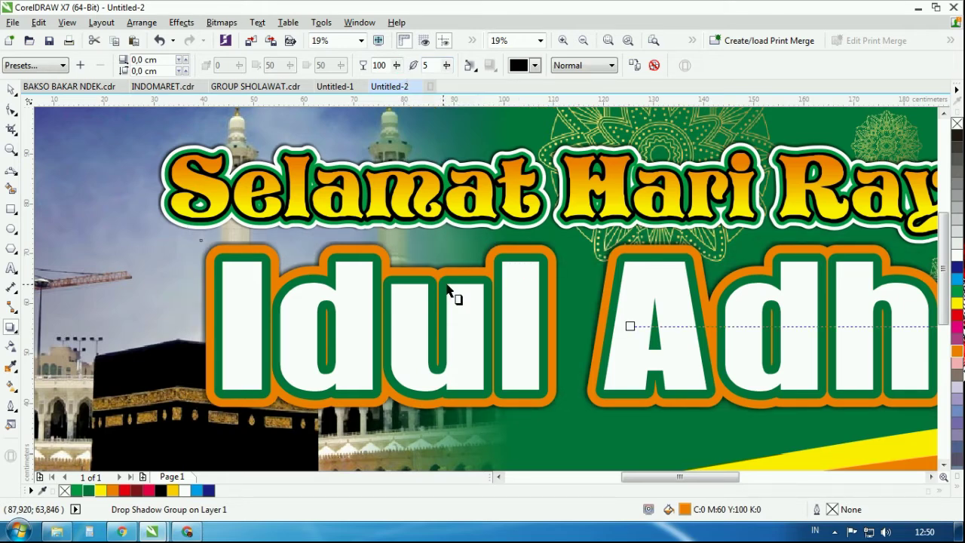
{"action": "scroll", "coordinate": [558, 285], "scroll_direction": "down", "scroll_amount": 4}
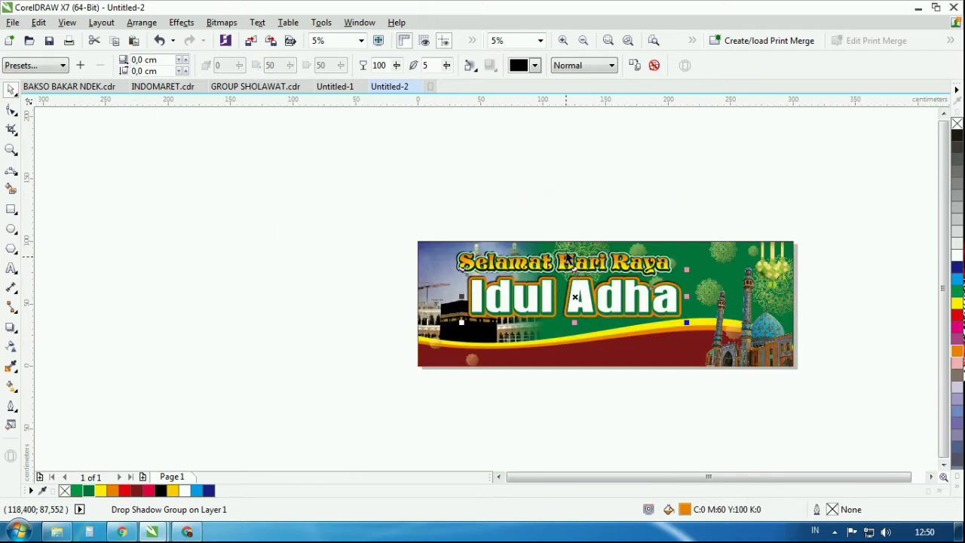
{"action": "left_click", "coordinate": [553, 207]}
Add the text "Tahun 1441 H / 2020 M" below "Idul Adha" and enlarge it to about 56 cm wide.
{"action": "scroll", "coordinate": [535, 305], "scroll_direction": "up", "scroll_amount": 4}
{"action": "left_click", "coordinate": [11, 268]}
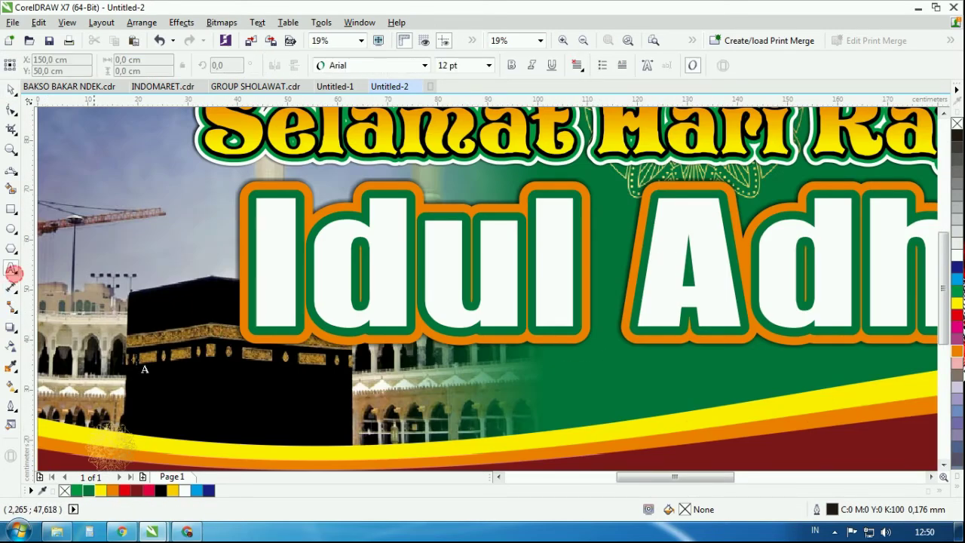
{"action": "left_click", "coordinate": [291, 421]}
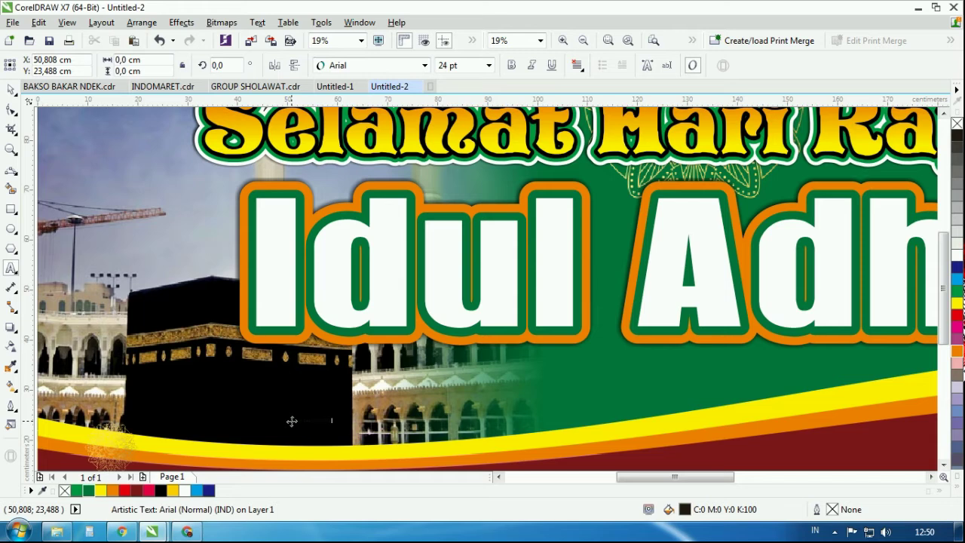
{"action": "left_click", "coordinate": [11, 89]}
{"action": "left_click_drag", "start_coordinate": [341, 417], "coordinate": [577, 395]}
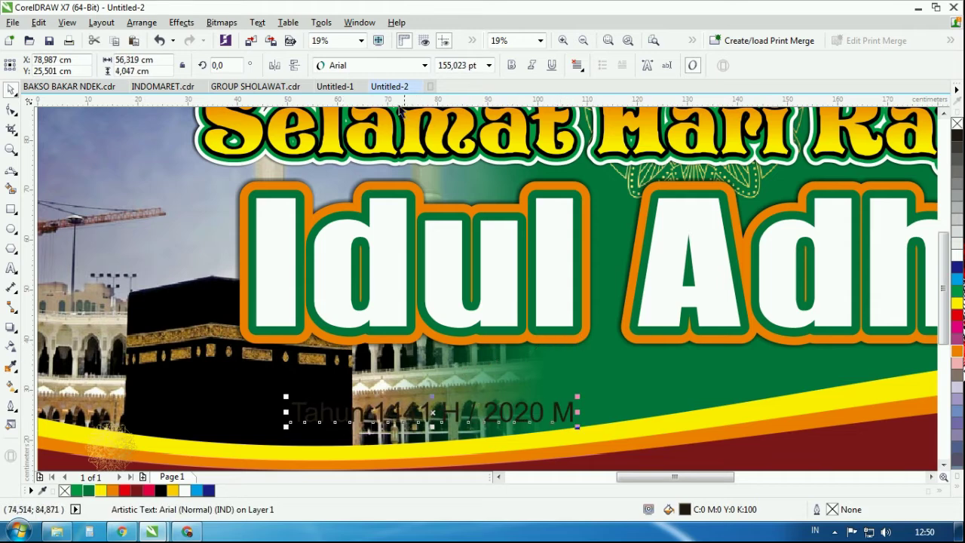
Set the year text in Africaans SF, enlarge it to about 103 cm wide and place it beneath "Adha".
{"action": "left_click", "coordinate": [391, 67]}
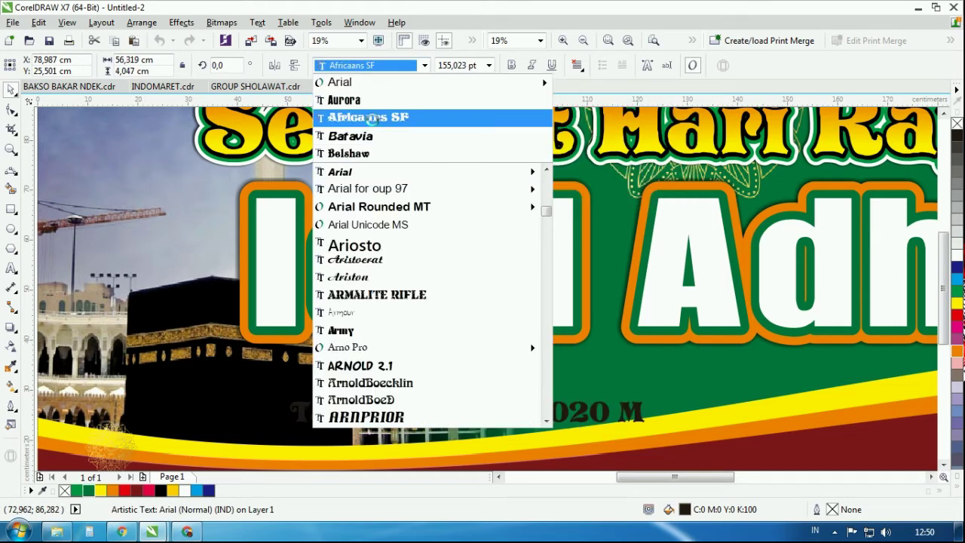
{"action": "left_click", "coordinate": [369, 117]}
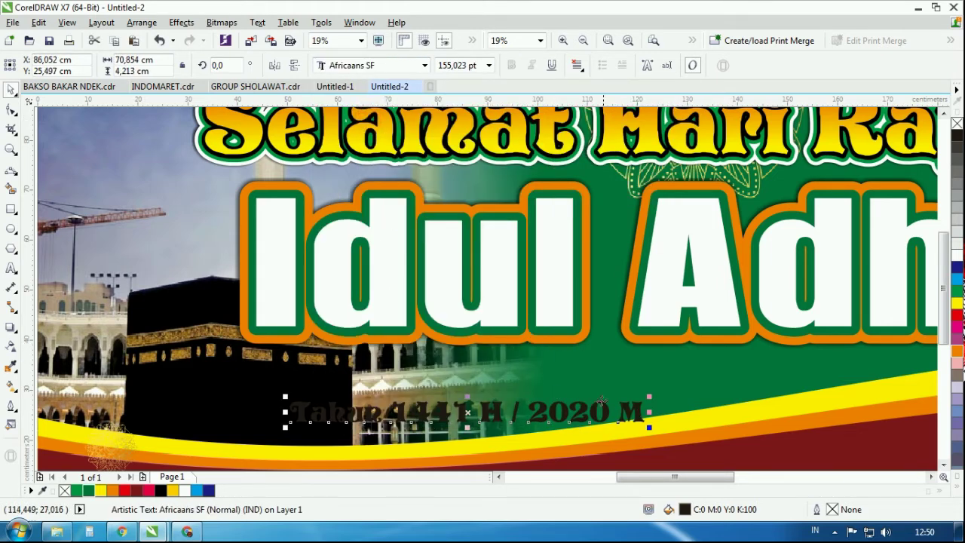
{"action": "scroll", "coordinate": [596, 407], "scroll_direction": "down", "scroll_amount": 2}
{"action": "left_click_drag", "start_coordinate": [602, 402], "coordinate": [821, 381]}
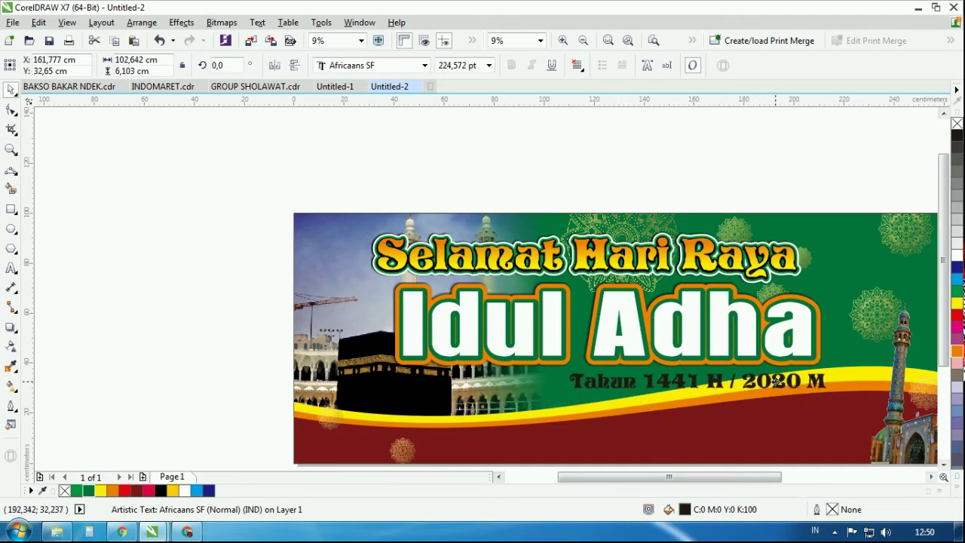
Change the year text's font to Aurora and stretch it to about 104 × 8 cm, ending under the last letter of "Adha".
{"action": "left_click", "coordinate": [376, 66]}
{"action": "left_click", "coordinate": [355, 116]}
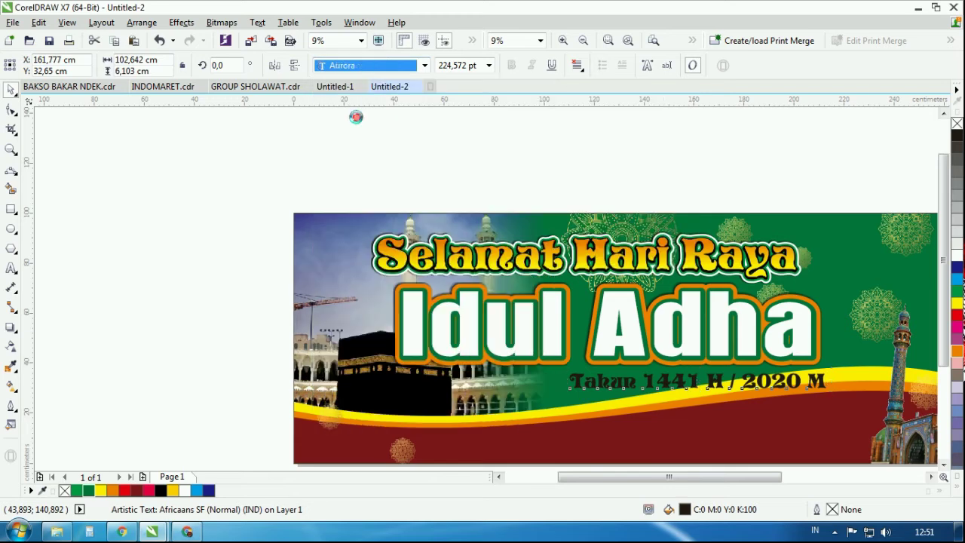
{"action": "scroll", "coordinate": [763, 391], "scroll_direction": "up", "scroll_amount": 2}
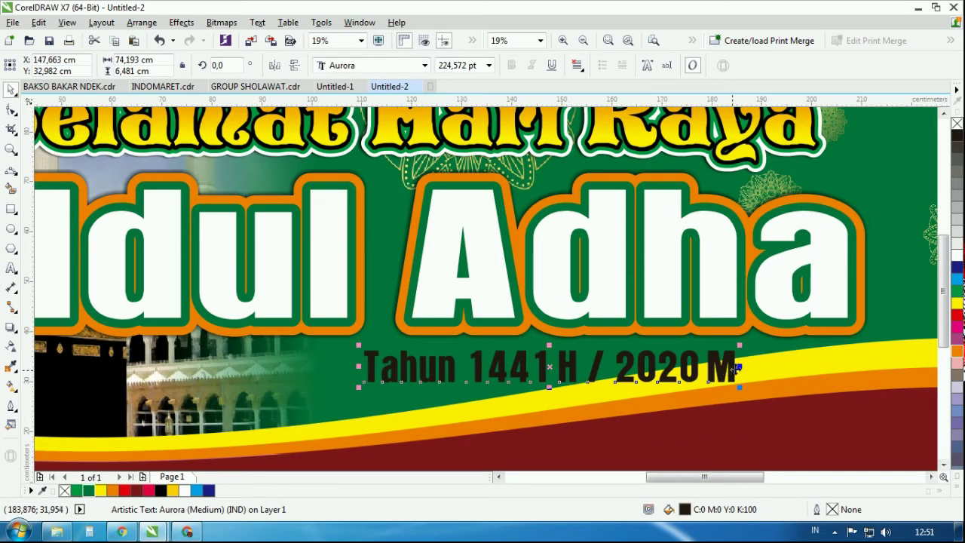
{"action": "left_click_drag", "start_coordinate": [736, 368], "coordinate": [841, 372]}
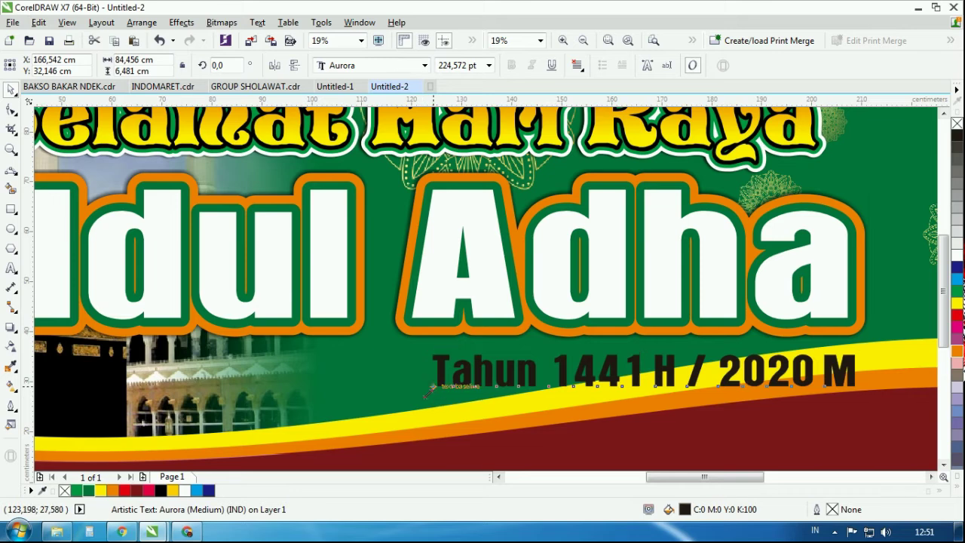
{"action": "left_click_drag", "start_coordinate": [431, 387], "coordinate": [331, 398]}
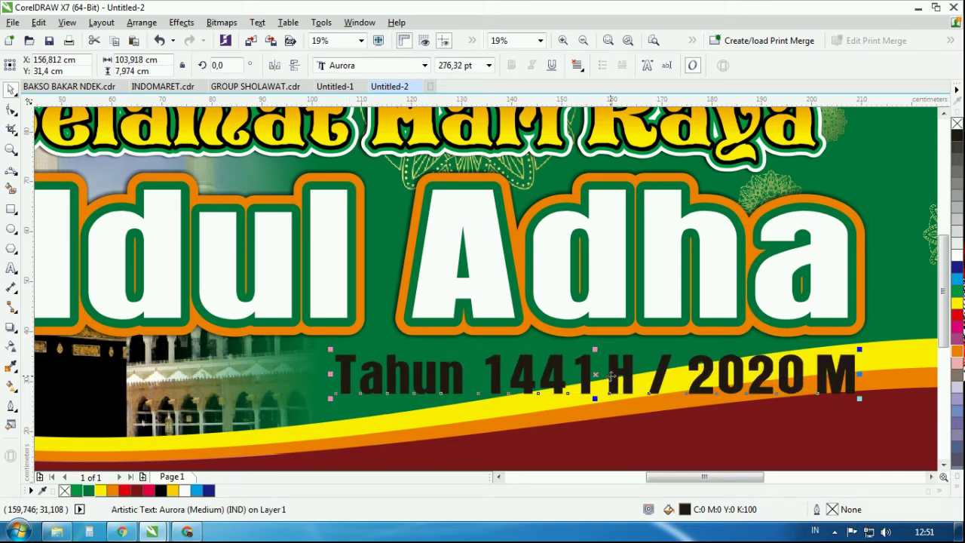
Fill the year text yellow and add a 1.7 cm outside contour around it.
{"action": "scroll", "coordinate": [611, 374], "scroll_direction": "down", "scroll_amount": 2}
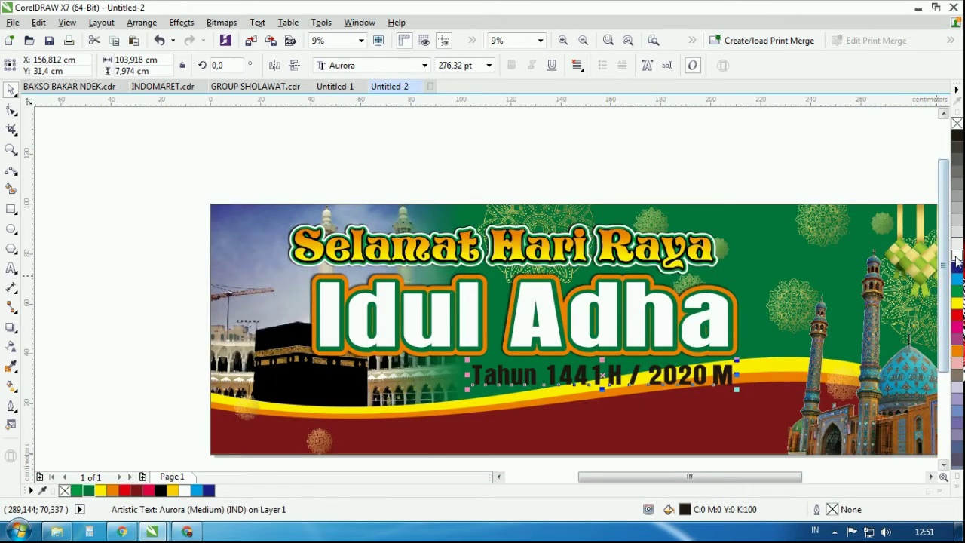
{"action": "left_click", "coordinate": [957, 302]}
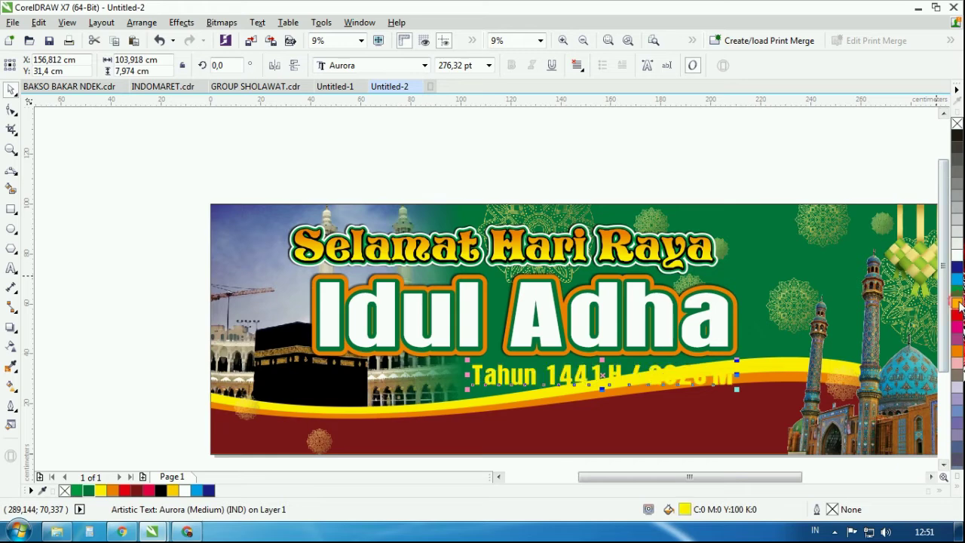
{"action": "left_click", "coordinate": [19, 339]}
{"action": "left_click", "coordinate": [64, 341]}
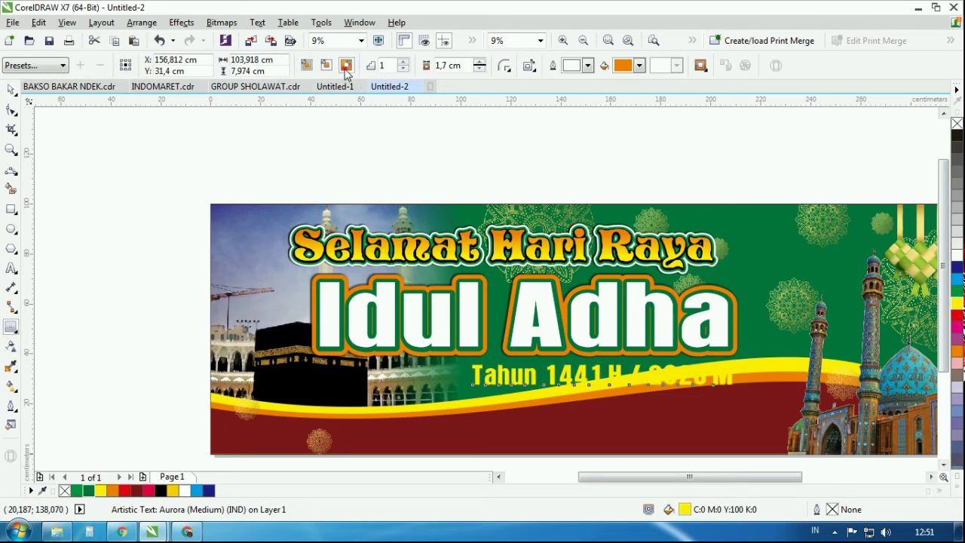
{"action": "left_click", "coordinate": [346, 64]}
Colour the year text's contour black with a 1.2 cm offset and separate it from the text.
{"action": "left_click", "coordinate": [638, 65]}
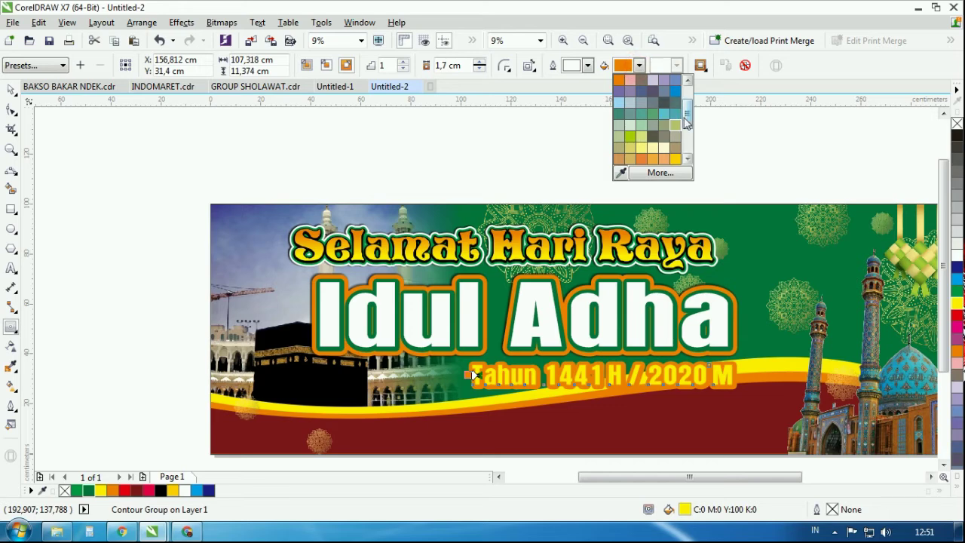
{"action": "left_click_drag", "start_coordinate": [686, 114], "coordinate": [687, 153]}
{"action": "left_click", "coordinate": [653, 158]}
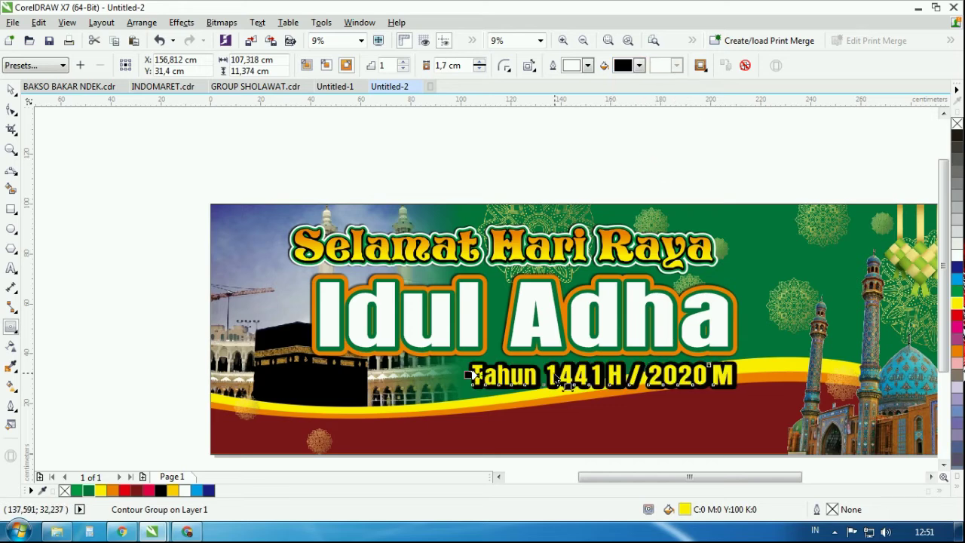
{"action": "left_click", "coordinate": [479, 69]}
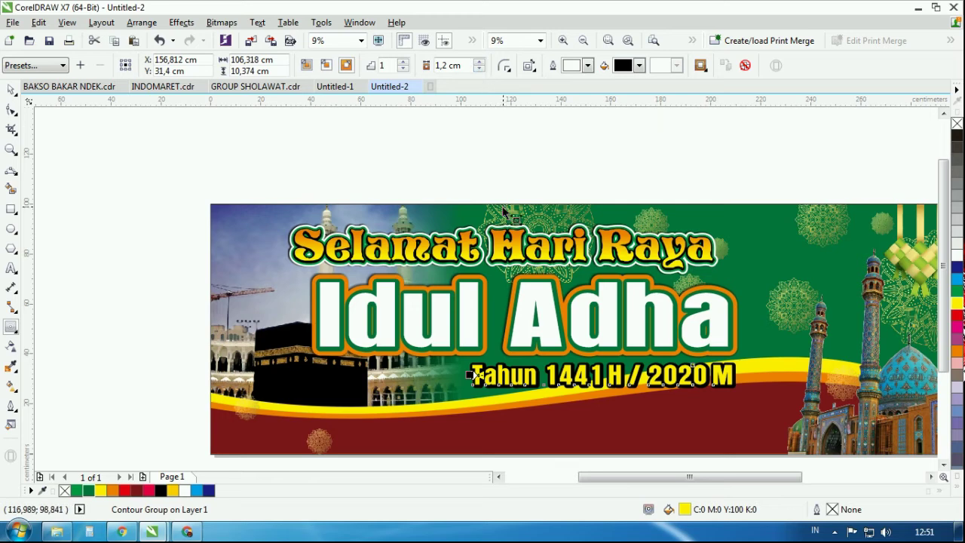
{"action": "key", "text": "ctrl+k"}
{"action": "left_click", "coordinate": [351, 147]}
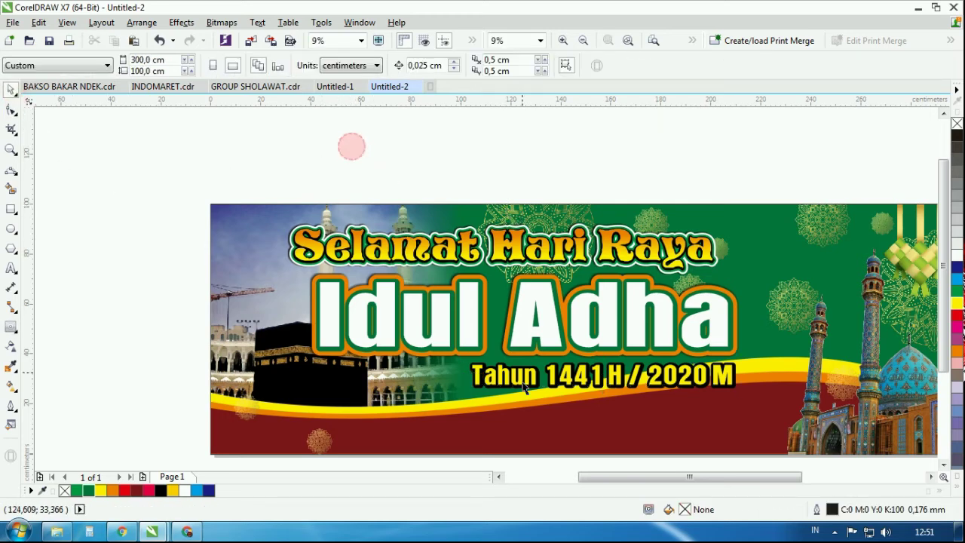
Add a white 0.7 cm outside contour around the year text's black outline and separate it from the outline.
{"action": "scroll", "coordinate": [490, 365], "scroll_direction": "up", "scroll_amount": 4}
{"action": "left_click", "coordinate": [461, 309]}
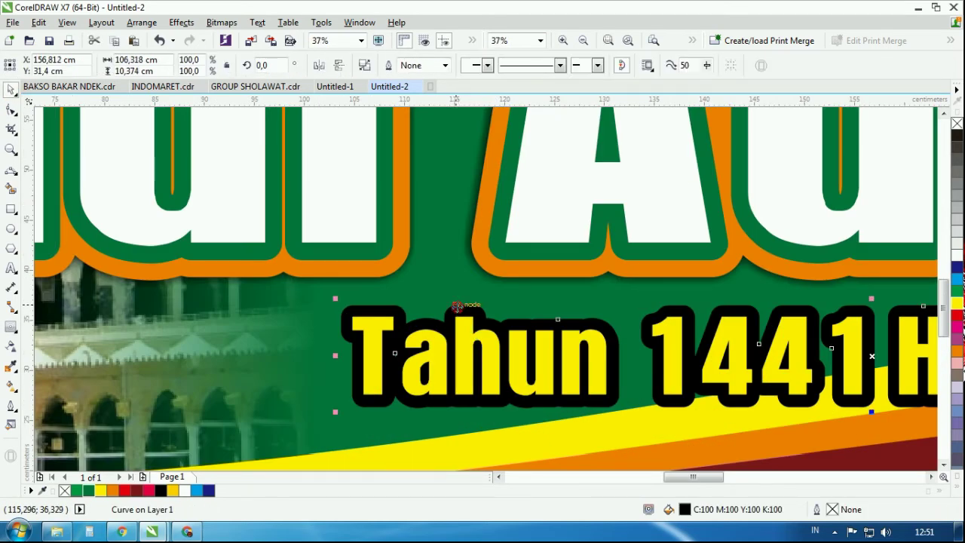
{"action": "left_click", "coordinate": [11, 327]}
{"action": "left_click", "coordinate": [346, 66]}
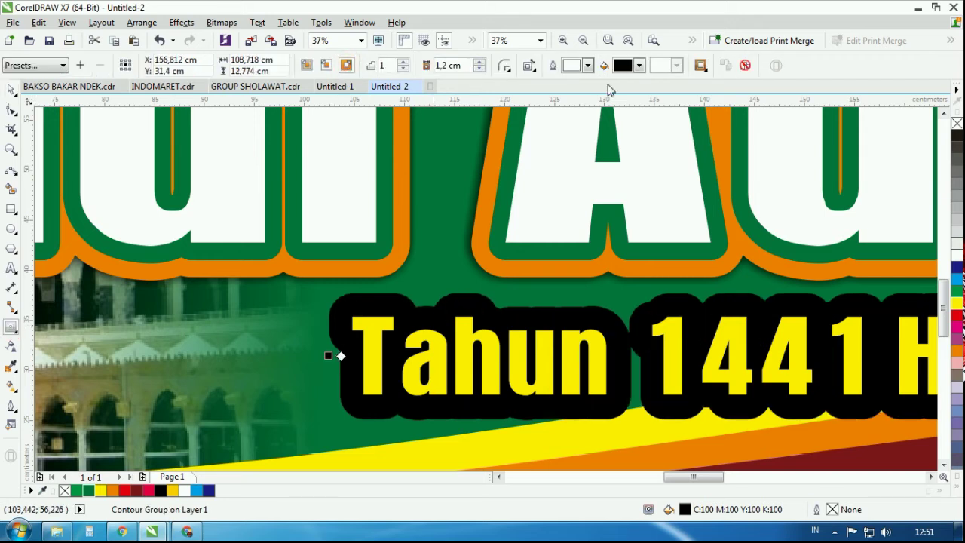
{"action": "left_click", "coordinate": [637, 66]}
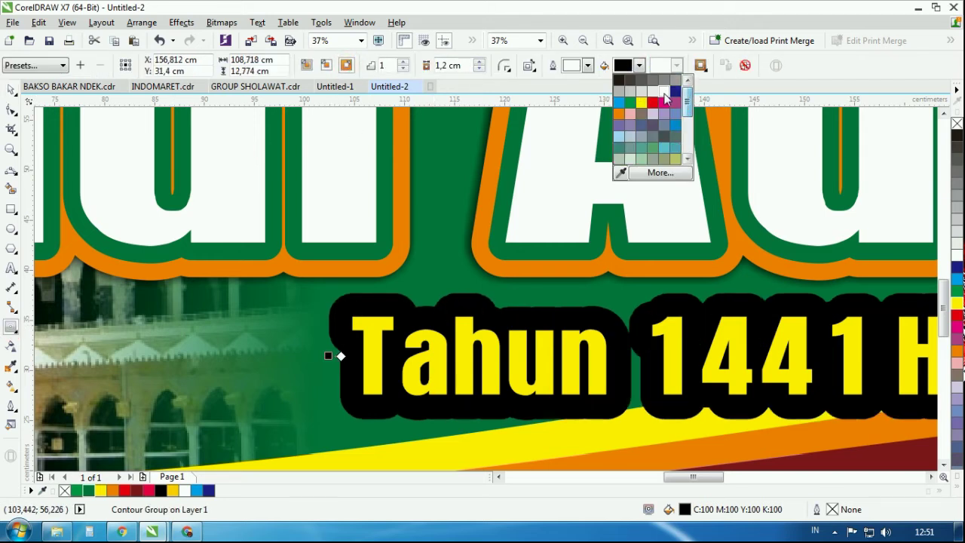
{"action": "left_click", "coordinate": [662, 95]}
{"action": "left_click", "coordinate": [480, 68]}
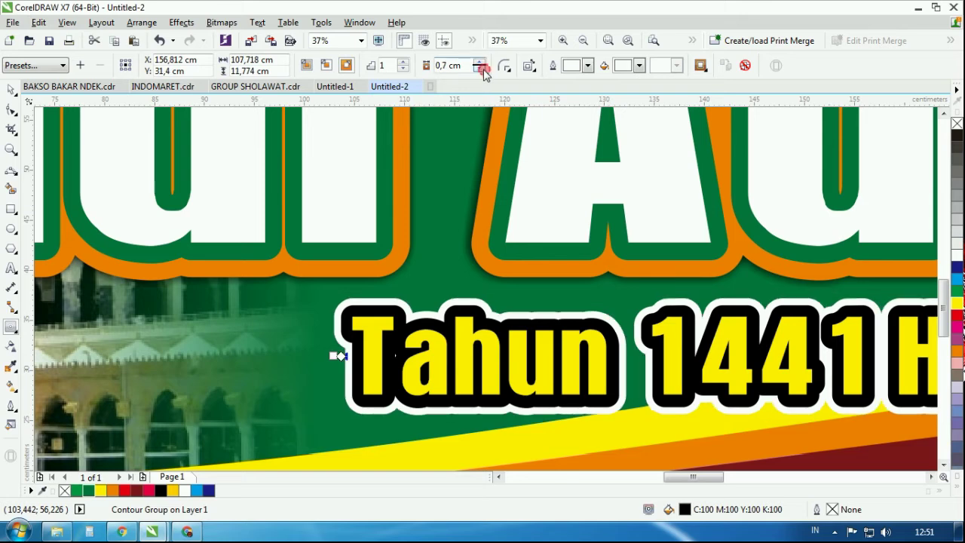
{"action": "left_click", "coordinate": [64, 190]}
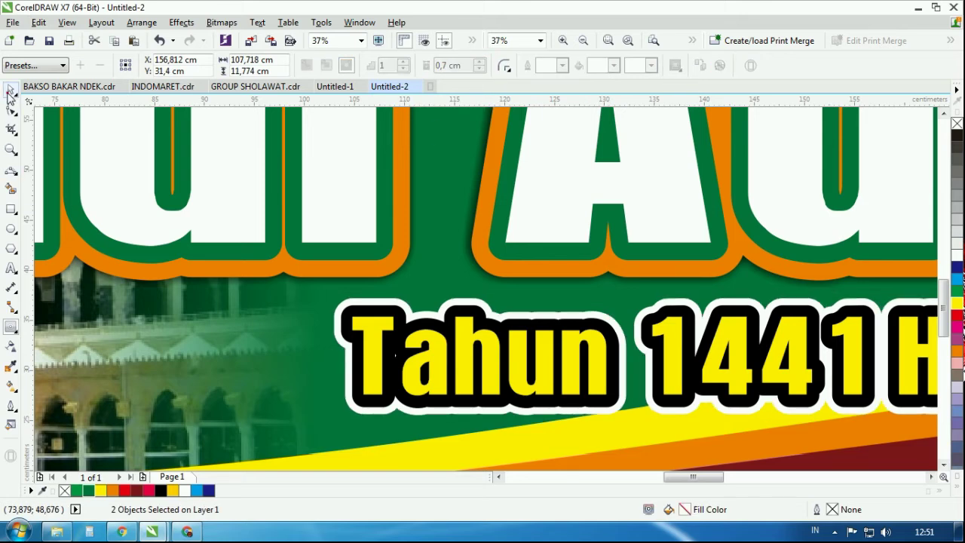
{"action": "left_click", "coordinate": [159, 309]}
Give the year text's white outline a Small Glow drop shadow, coloured black with a feathering of 5.
{"action": "scroll", "coordinate": [339, 308], "scroll_direction": "up", "scroll_amount": 3}
{"action": "left_click", "coordinate": [410, 312]}
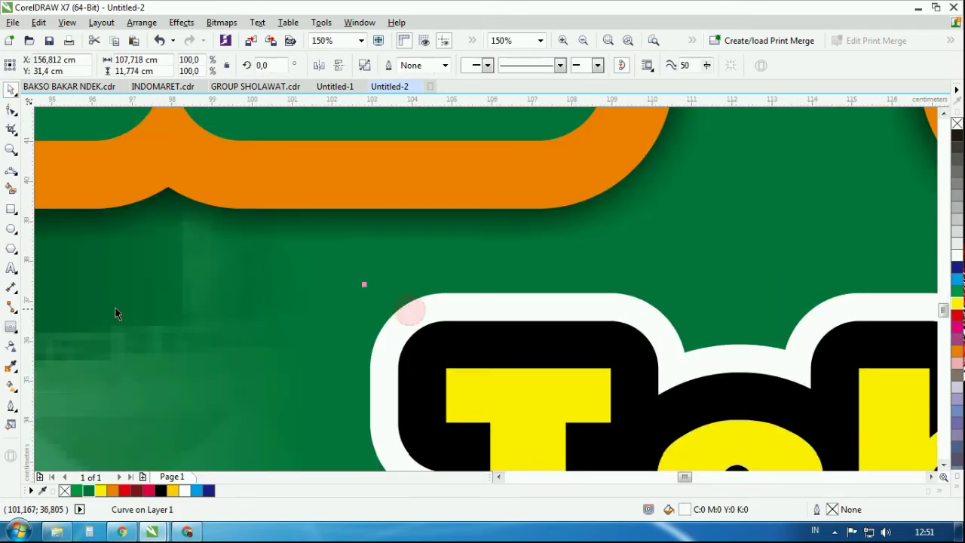
{"action": "left_click", "coordinate": [15, 331]}
{"action": "left_click", "coordinate": [64, 323]}
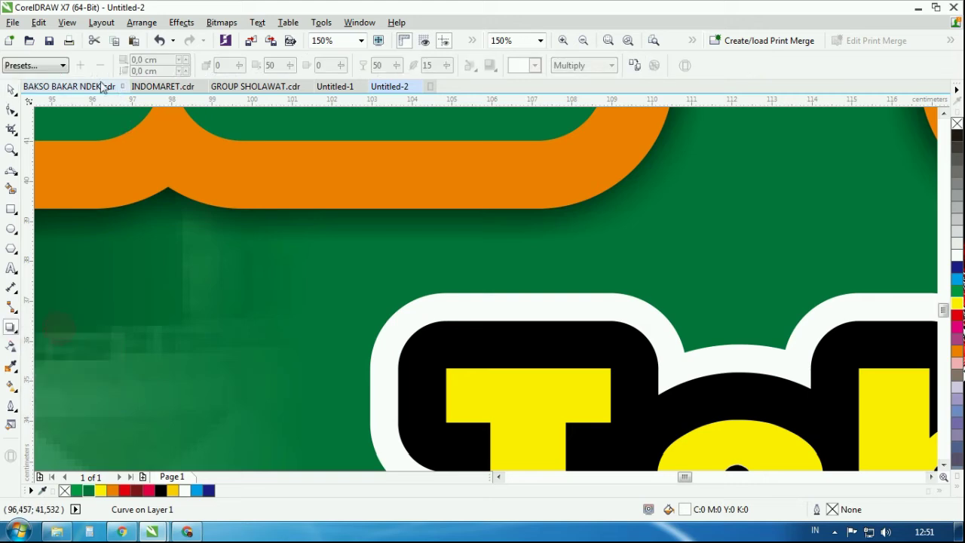
{"action": "left_click", "coordinate": [45, 65]}
{"action": "left_click", "coordinate": [39, 164]}
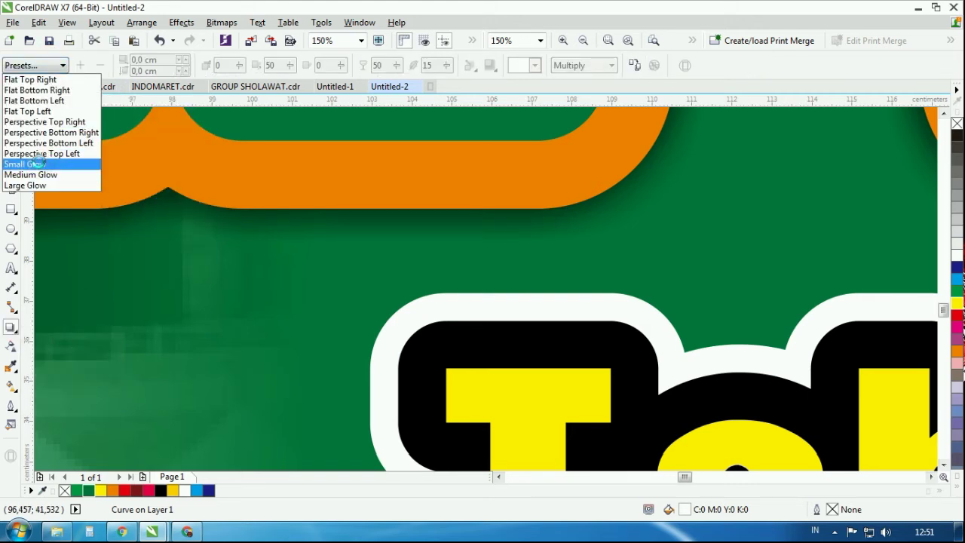
{"action": "left_click", "coordinate": [533, 66]}
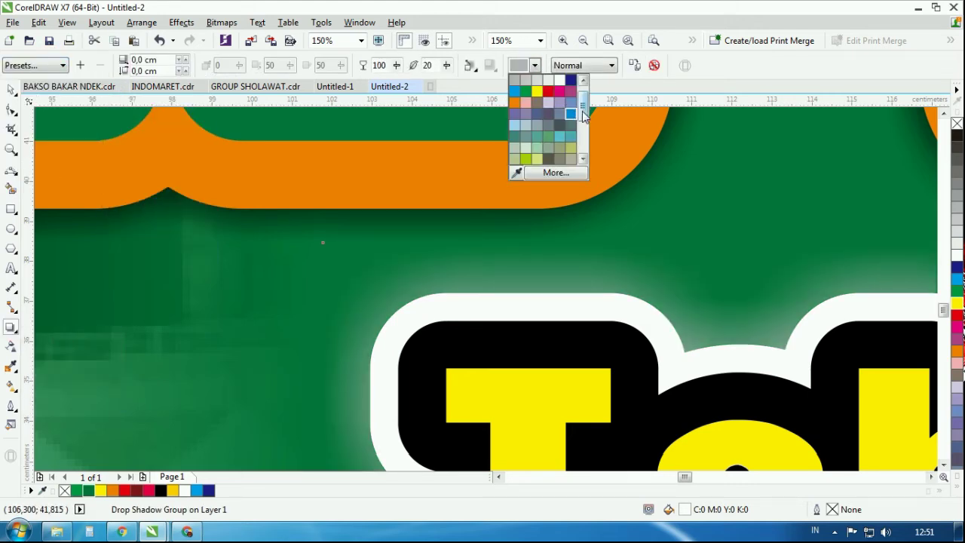
{"action": "scroll", "coordinate": [585, 116], "scroll_direction": "down", "scroll_amount": 3}
{"action": "left_click", "coordinate": [546, 159]}
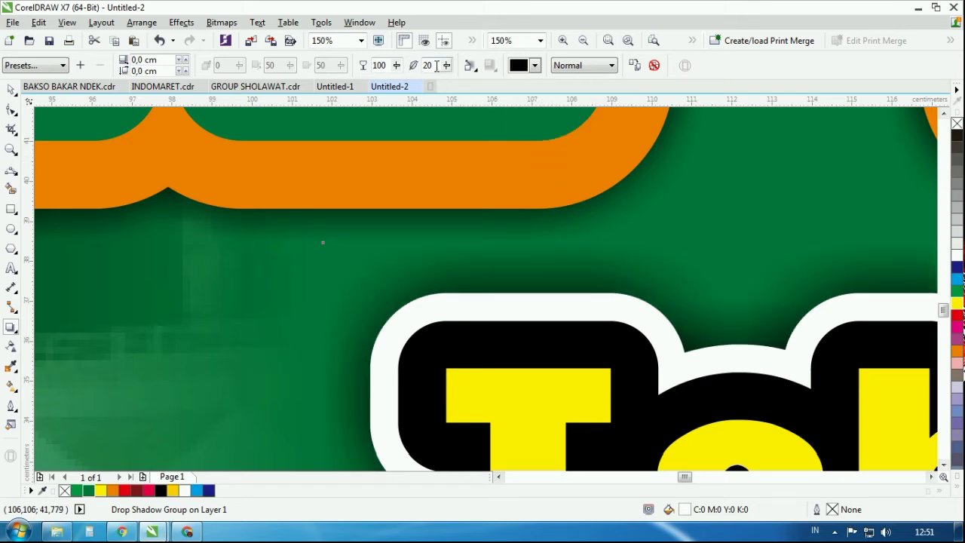
{"action": "type", "text": "5"}
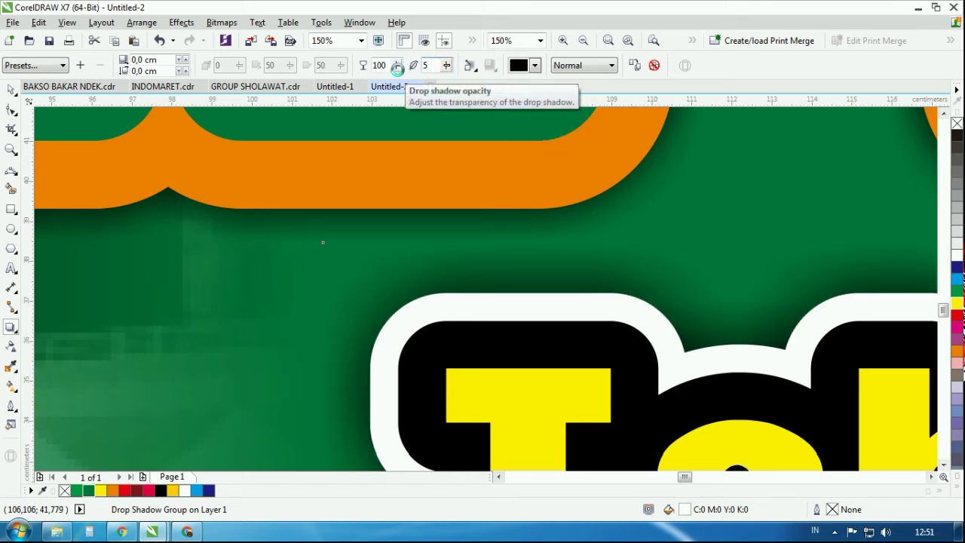
{"action": "key", "text": "space"}
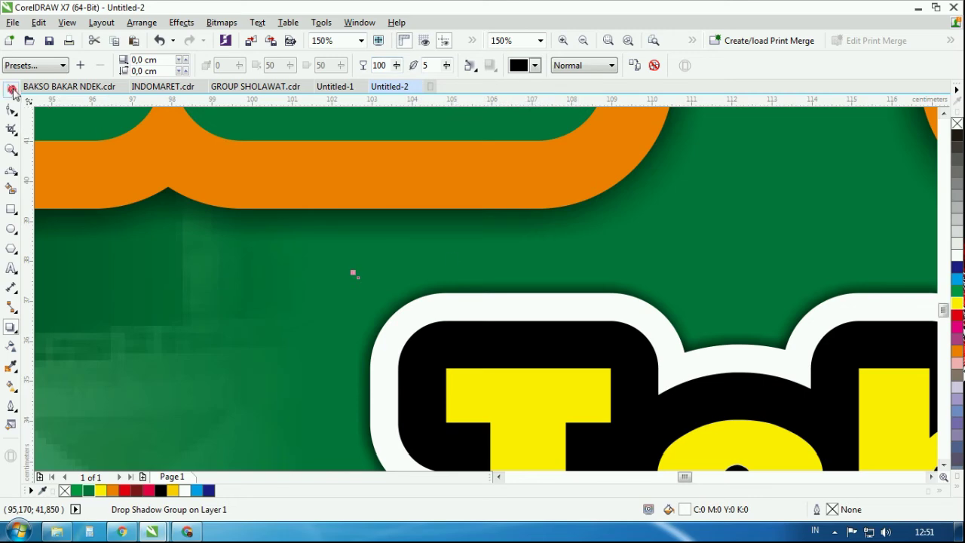
Shift the year text together with its outlines and shadow about 6 cm to the right, ending just past the last letter of "Adha".
{"action": "scroll", "coordinate": [752, 259], "scroll_direction": "down", "scroll_amount": 2}
{"action": "scroll", "coordinate": [751, 256], "scroll_direction": "down", "scroll_amount": 6}
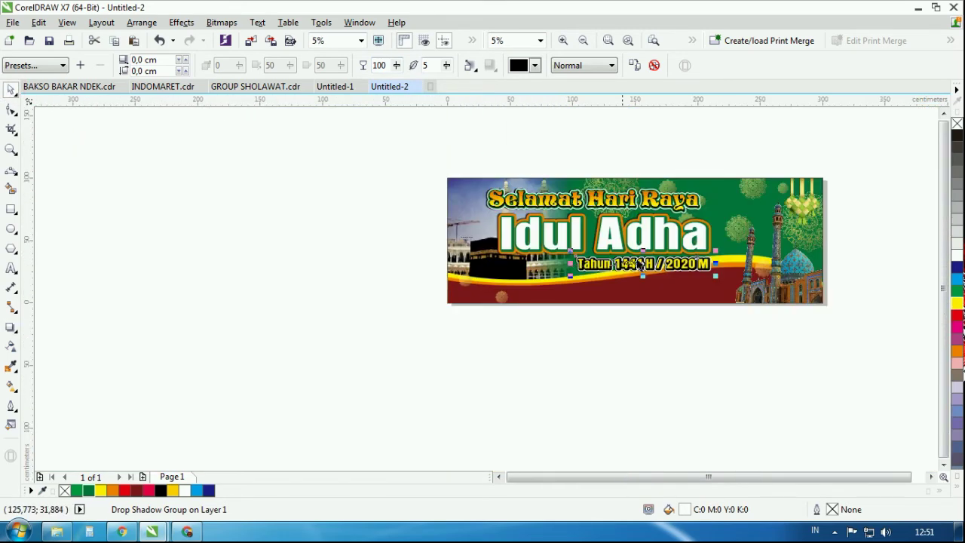
{"action": "scroll", "coordinate": [697, 238], "scroll_direction": "up", "scroll_amount": 1}
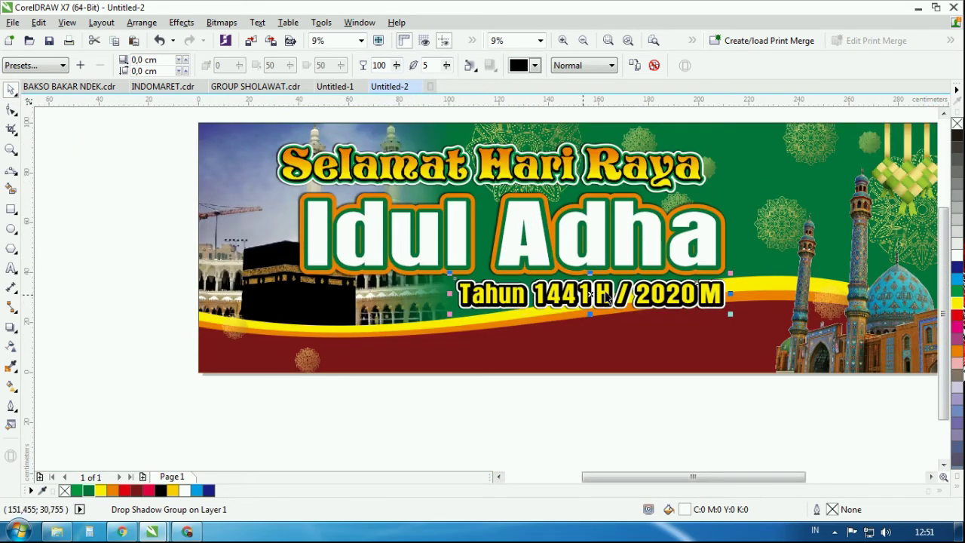
{"action": "left_click_drag", "start_coordinate": [391, 426], "coordinate": [754, 273]}
{"action": "scroll", "coordinate": [746, 273], "scroll_direction": "up", "scroll_amount": 1}
{"action": "scroll", "coordinate": [663, 290], "scroll_direction": "down", "scroll_amount": 1}
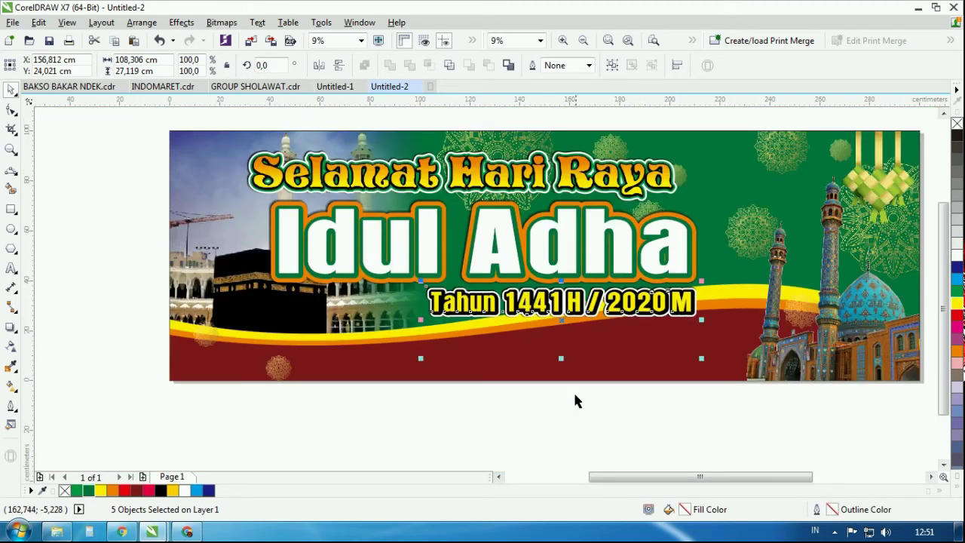
{"action": "left_click", "coordinate": [559, 406]}
{"action": "left_click_drag", "start_coordinate": [391, 290], "coordinate": [736, 330]}
{"action": "scroll", "coordinate": [736, 329], "scroll_direction": "up", "scroll_amount": 3}
{"action": "scroll", "coordinate": [747, 288], "scroll_direction": "down", "scroll_amount": 3}
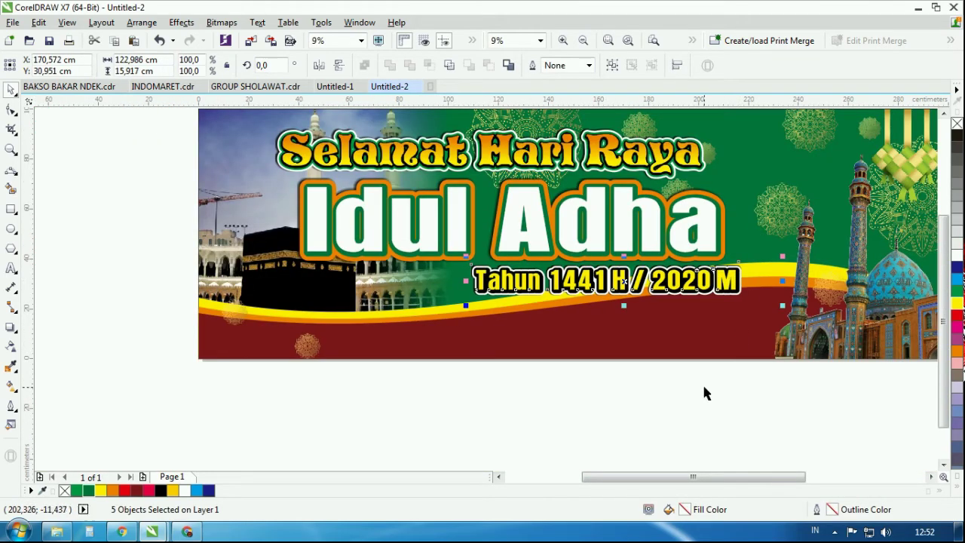
Move the small mandala beside the year text's right end up about 3 cm so it peeks above the yellow wave.
{"action": "left_click_drag", "start_coordinate": [704, 387], "coordinate": [808, 260]}
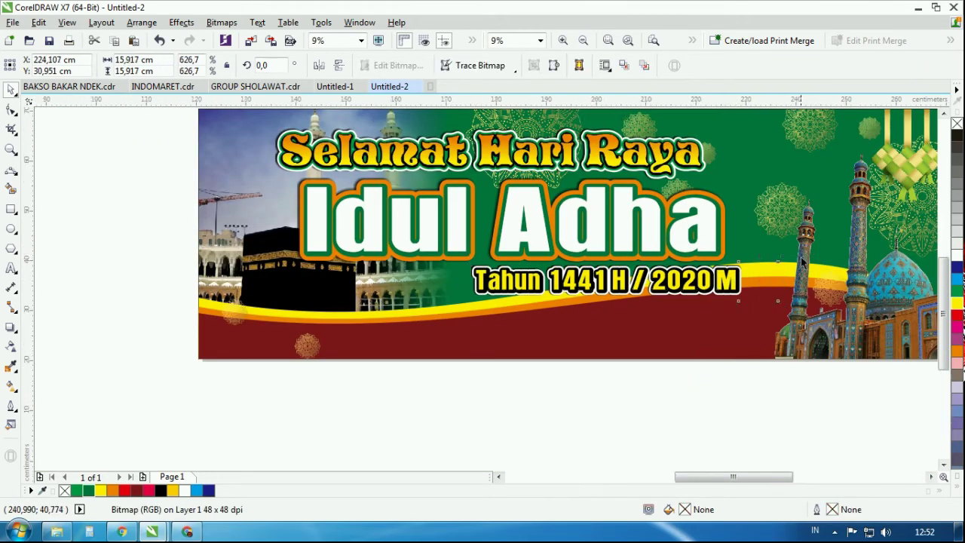
{"action": "scroll", "coordinate": [773, 275], "scroll_direction": "up", "scroll_amount": 3}
{"action": "left_click_drag", "start_coordinate": [635, 355], "coordinate": [635, 324]}
{"action": "key", "text": "Escape"}
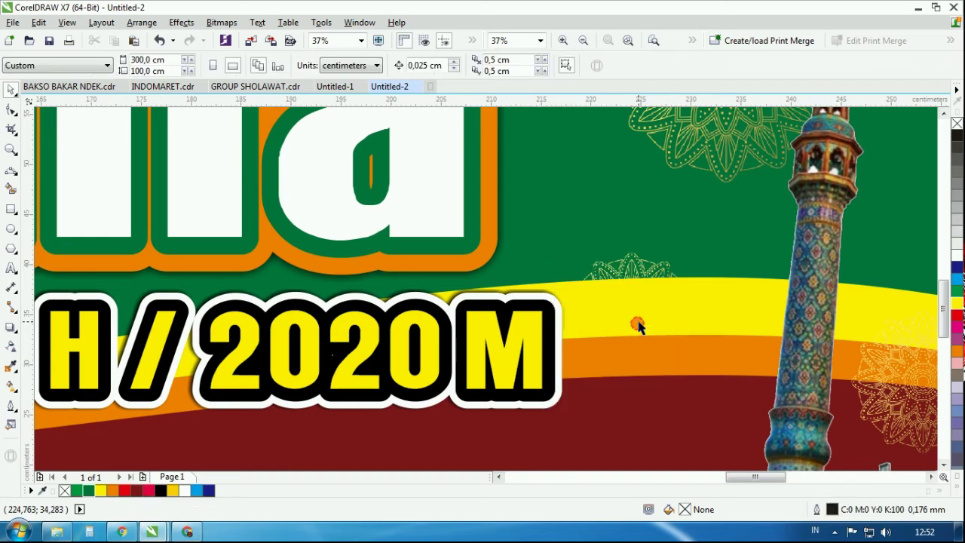
{"action": "left_click", "coordinate": [635, 260]}
{"action": "scroll", "coordinate": [637, 269], "scroll_direction": "down", "scroll_amount": 3}
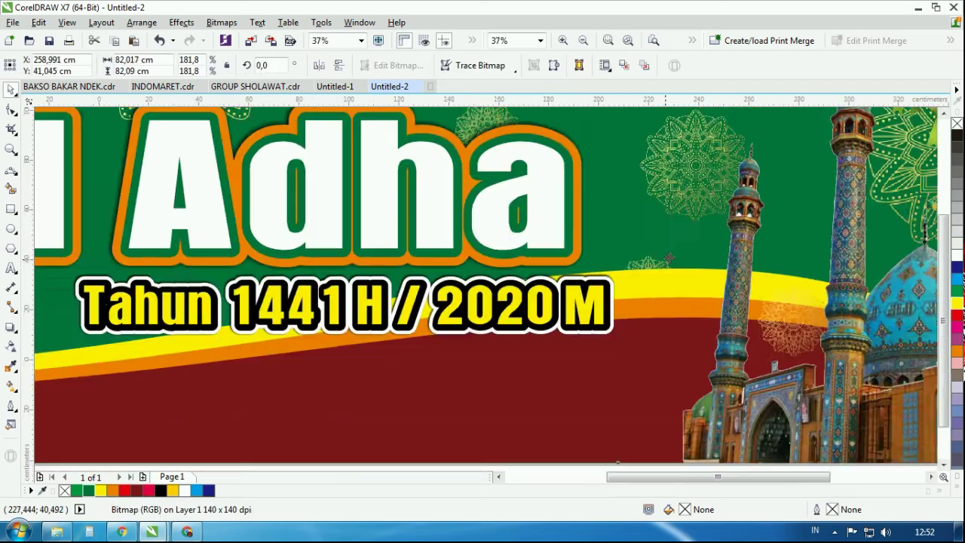
{"action": "left_click", "coordinate": [584, 407]}
Place a copy of the yellow year text on the maroon strip below the Kaaba and fill it dark blue.
{"action": "scroll", "coordinate": [557, 323], "scroll_direction": "down", "scroll_amount": 1}
{"action": "scroll", "coordinate": [557, 322], "scroll_direction": "up", "scroll_amount": 3}
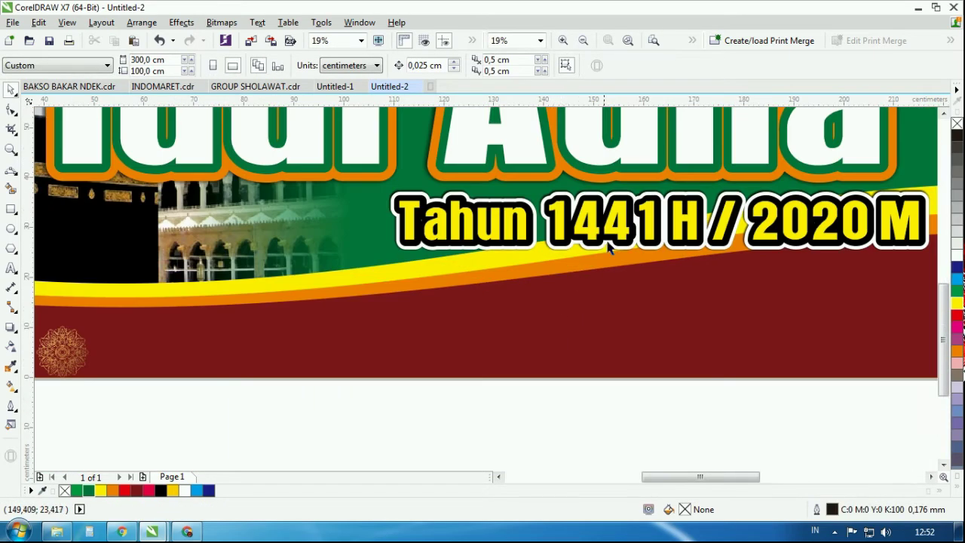
{"action": "scroll", "coordinate": [603, 226], "scroll_direction": "down", "scroll_amount": 2}
{"action": "left_click", "coordinate": [607, 220]}
{"action": "left_click_drag", "start_coordinate": [607, 221], "coordinate": [358, 275]}
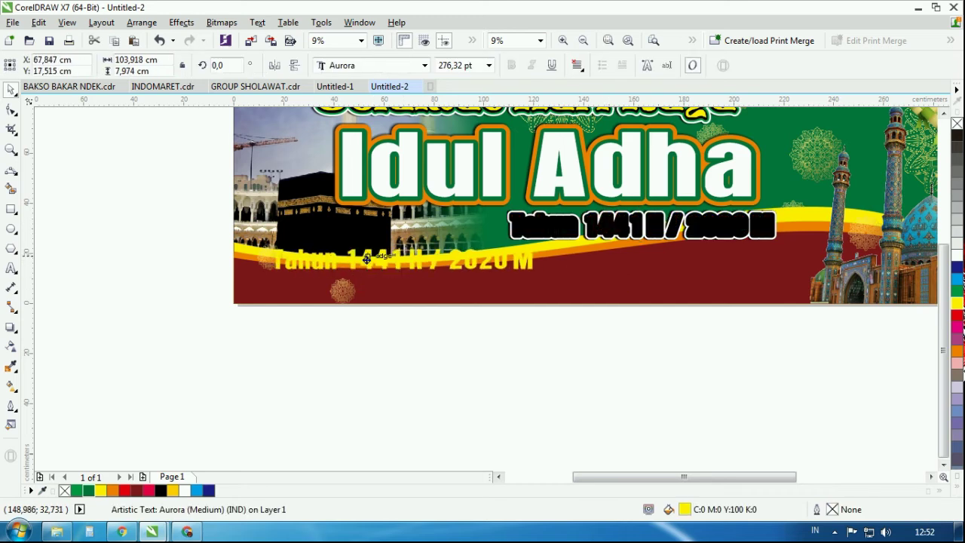
{"action": "left_click", "coordinate": [957, 267]}
Add a white 0.7 cm outside contour to the dark blue text copy on the maroon strip.
{"action": "left_click", "coordinate": [17, 337]}
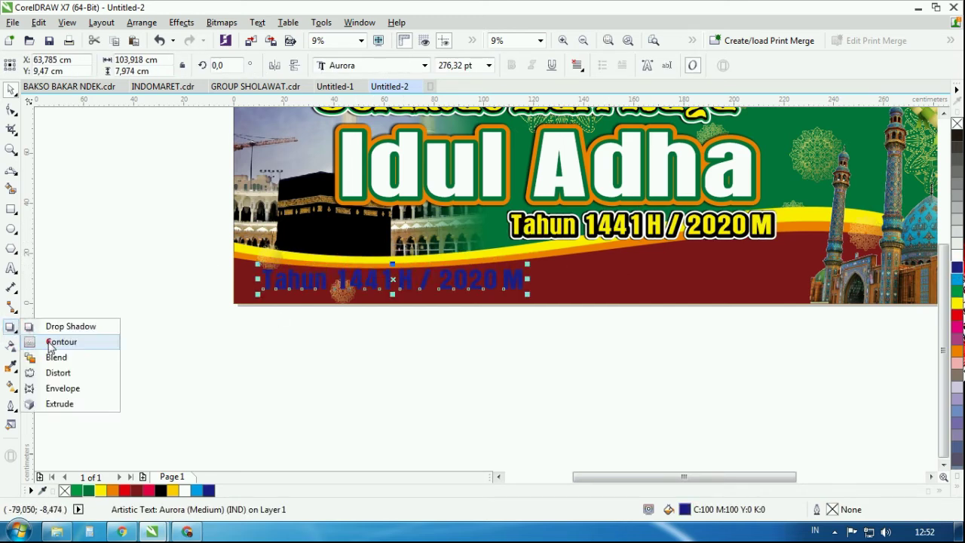
{"action": "left_click", "coordinate": [47, 340]}
{"action": "left_click", "coordinate": [349, 64]}
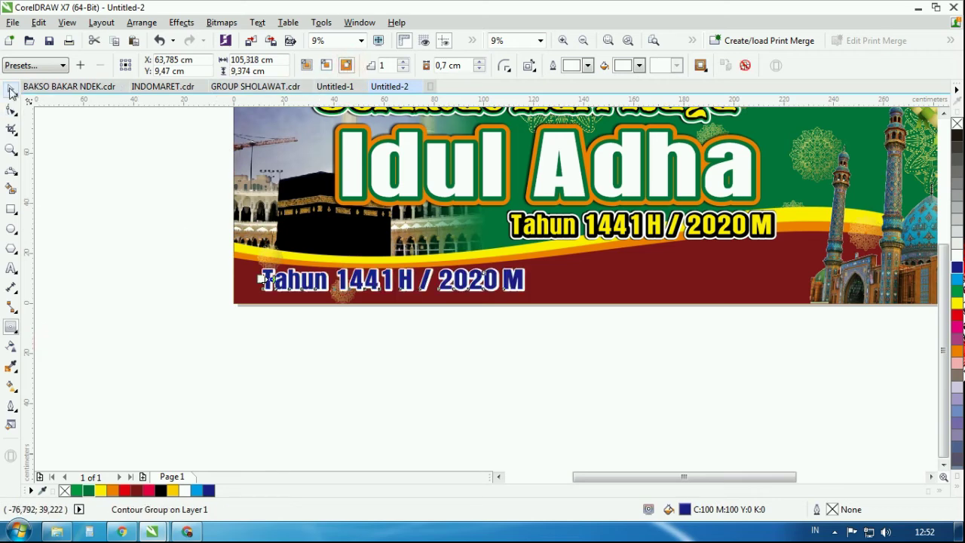
{"action": "left_click", "coordinate": [254, 454]}
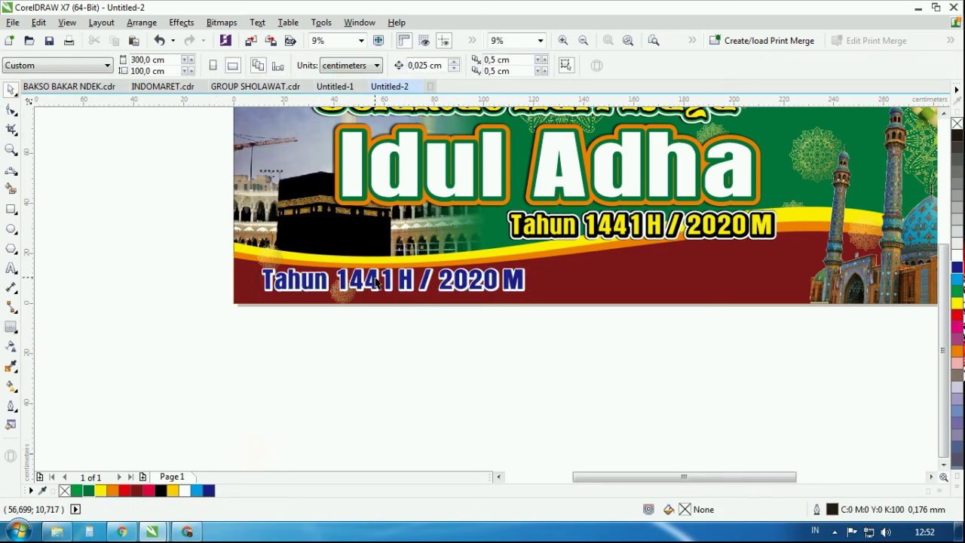
Change the font of the dark blue text copy to Africaans SF.
{"action": "left_click", "coordinate": [376, 280]}
{"action": "left_click", "coordinate": [394, 65]}
{"action": "left_click", "coordinate": [368, 100]}
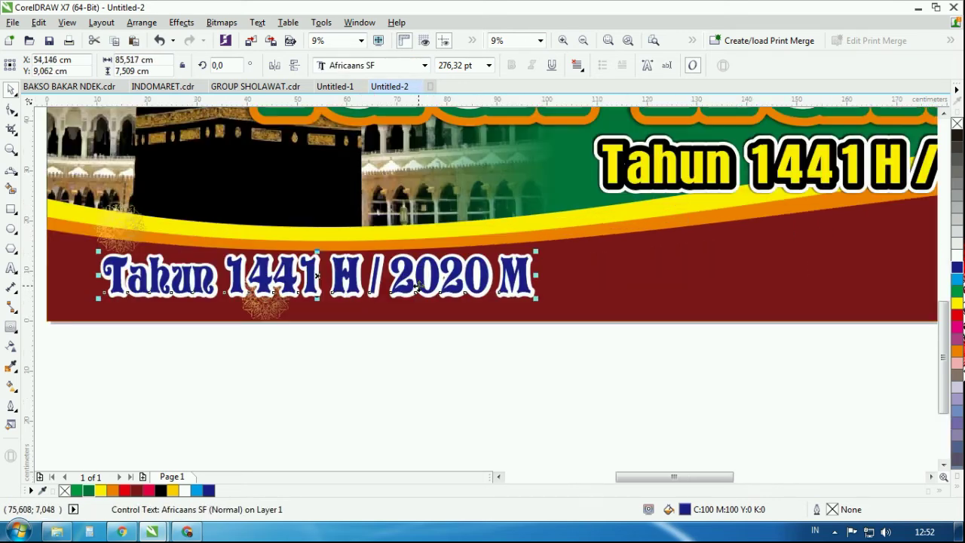
Replace the dark blue copy's wording with "Mari Bersama Kita Tingkatkan Iman & Taqwa".
{"action": "scroll", "coordinate": [426, 279], "scroll_direction": "up", "scroll_amount": 2}
{"action": "double_click", "coordinate": [426, 279]}
{"action": "key", "text": "ctrl+a"}
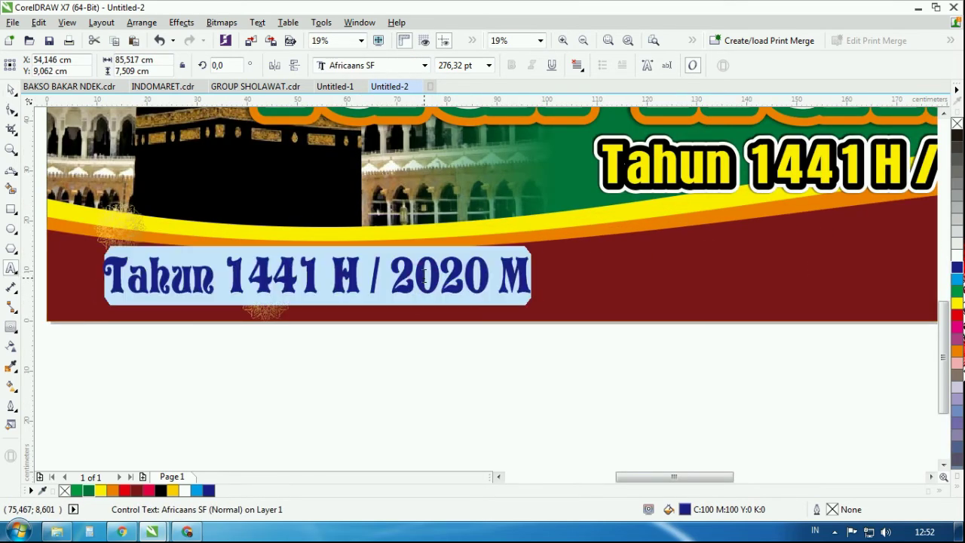
{"action": "type", "text": "Mari"}
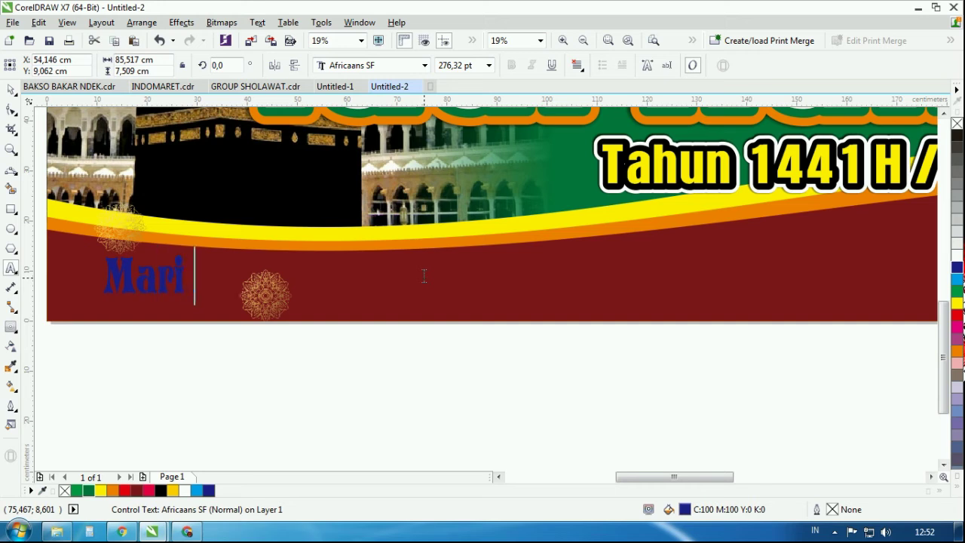
{"action": "type", "text": " Bersama"}
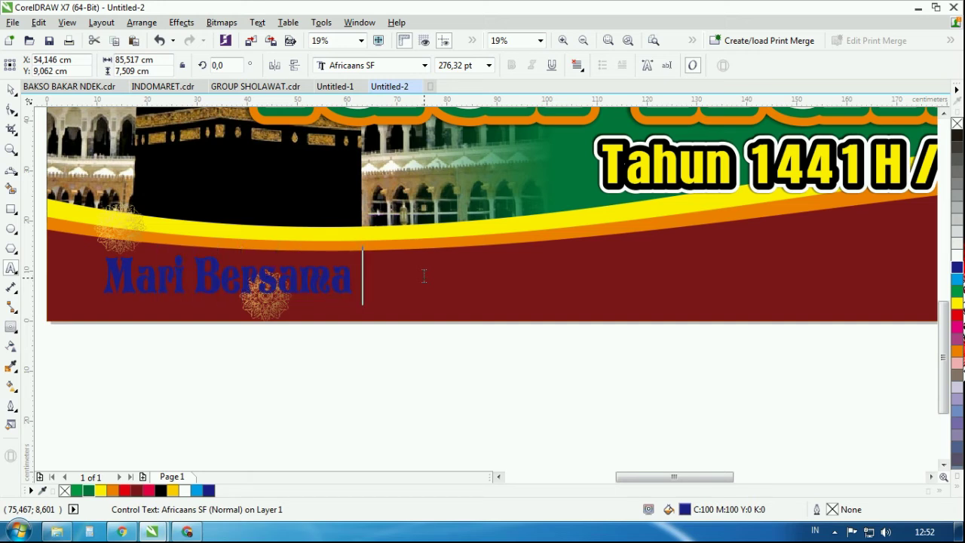
{"action": "type", "text": " Kita"}
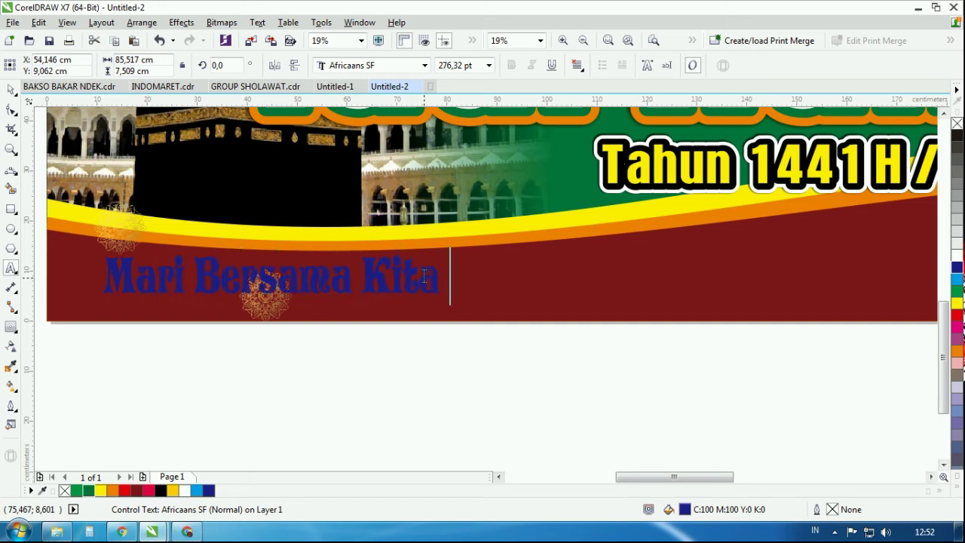
{"action": "type", "text": " Tingkat"}
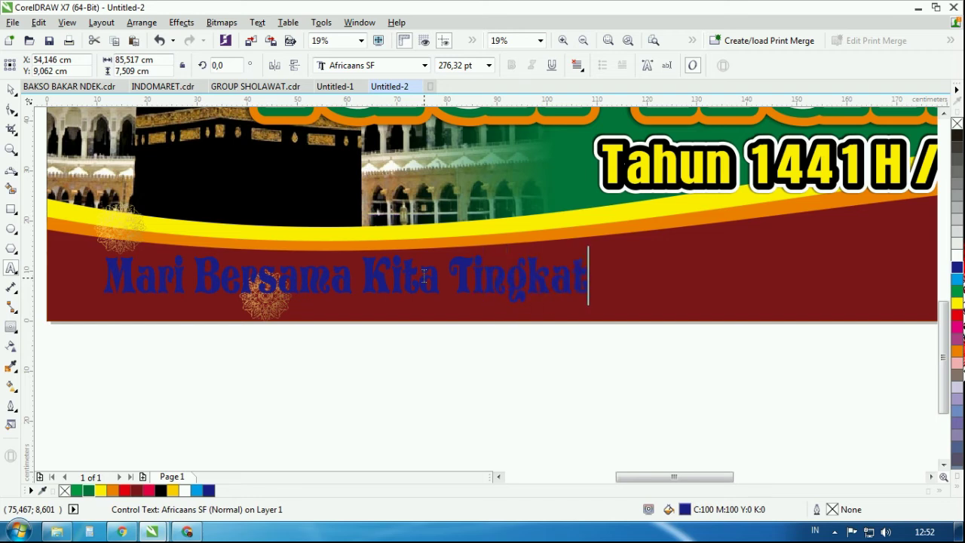
{"action": "type", "text": "kan Iman "}
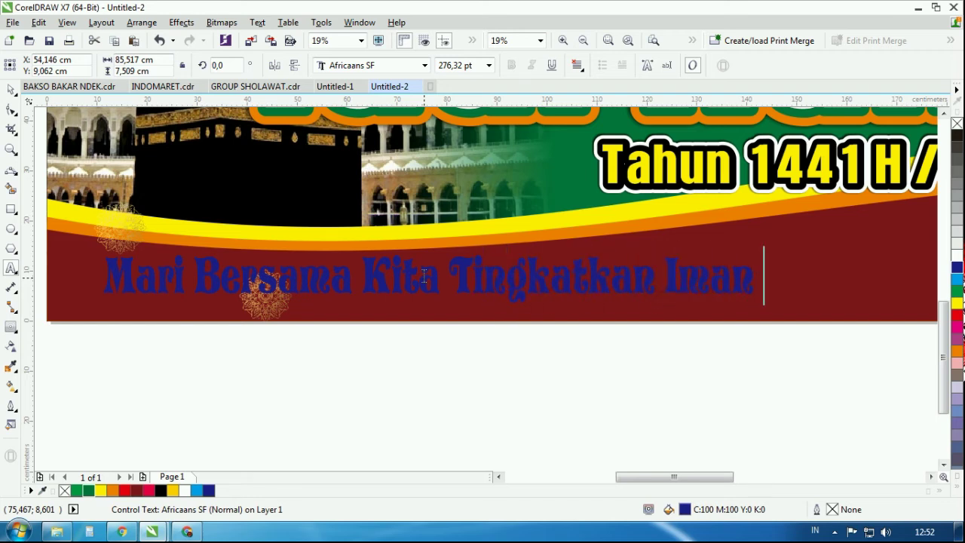
{"action": "type", "text": "u"}
{"action": "key", "text": "BackSpace"}
{"action": "type", "text": "& "}
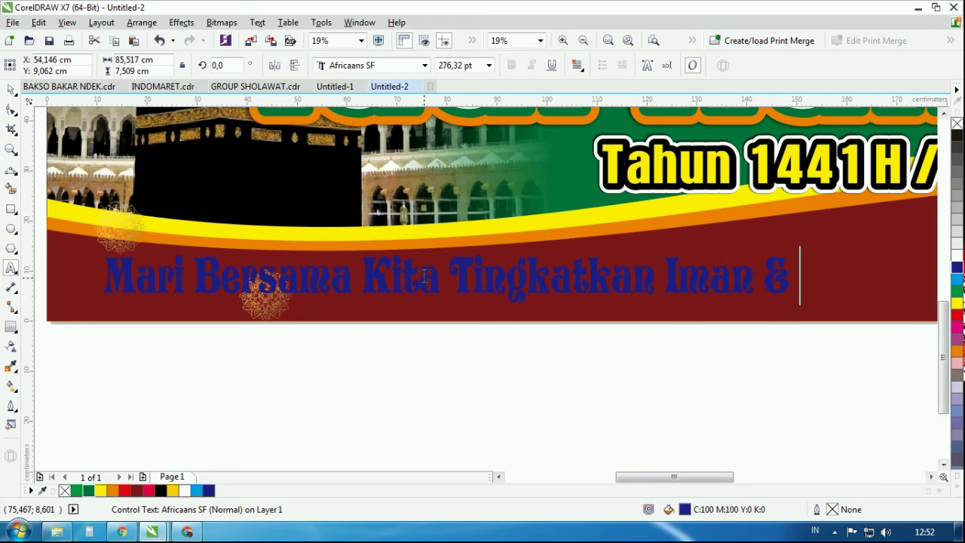
{"action": "type", "text": "Taqwa"}
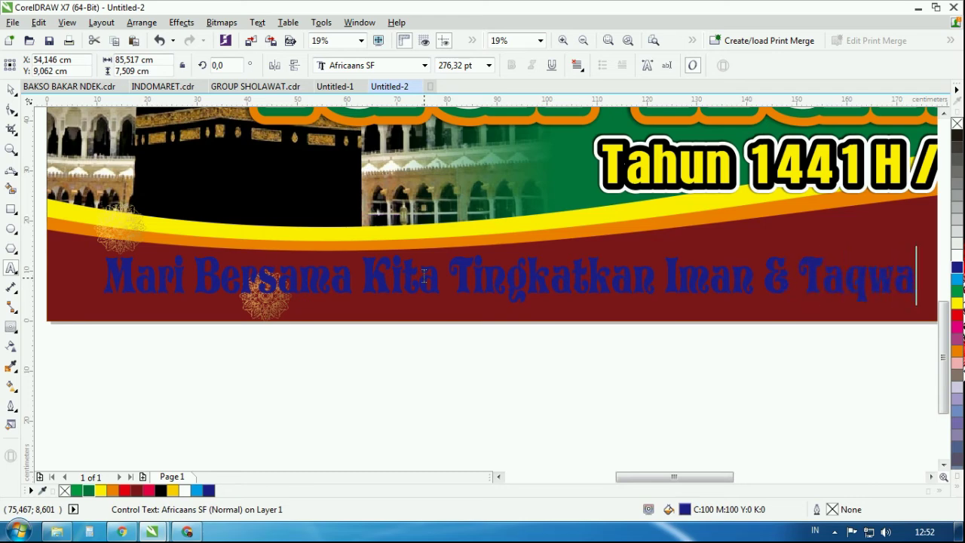
{"action": "left_click", "coordinate": [11, 88]}
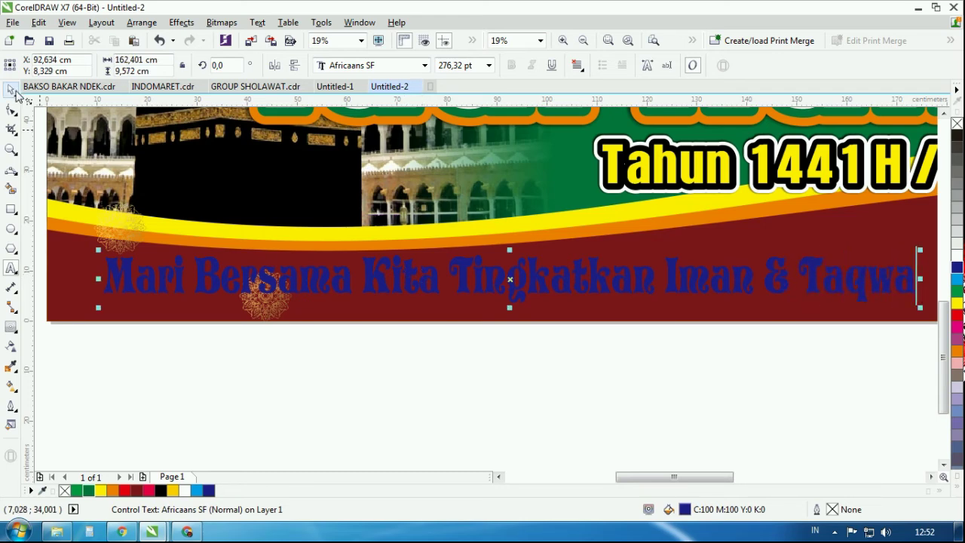
{"action": "scroll", "coordinate": [380, 320], "scroll_direction": "down", "scroll_amount": 2}
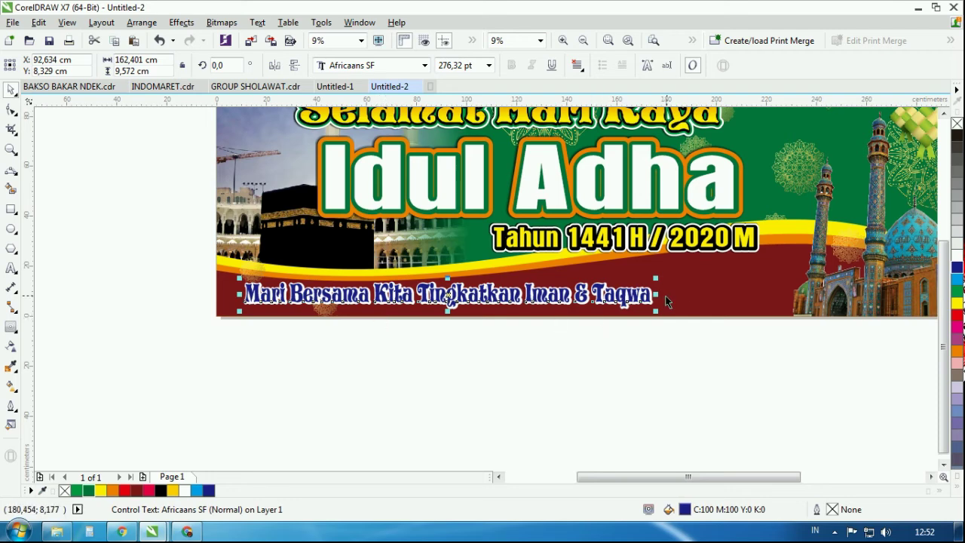
Stretch the slogan text on the maroon strip horizontally to about 212 cm wide, keeping its height.
{"action": "left_click_drag", "start_coordinate": [662, 294], "coordinate": [783, 288]}
{"action": "scroll", "coordinate": [630, 290], "scroll_direction": "up", "scroll_amount": 2}
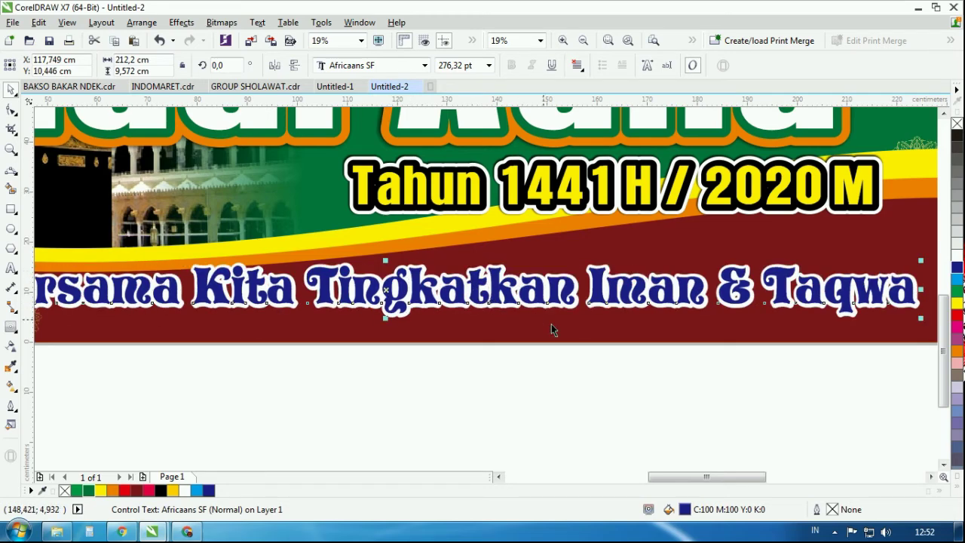
{"action": "scroll", "coordinate": [551, 327], "scroll_direction": "down", "scroll_amount": 3}
{"action": "left_click", "coordinate": [544, 402]}
{"action": "scroll", "coordinate": [585, 355], "scroll_direction": "up", "scroll_amount": 3}
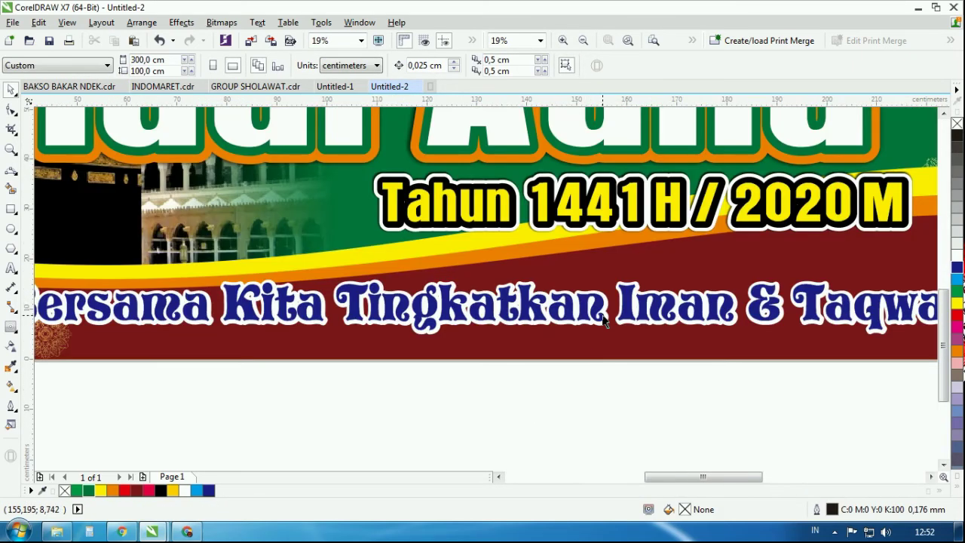
{"action": "scroll", "coordinate": [590, 381], "scroll_direction": "down", "scroll_amount": 3}
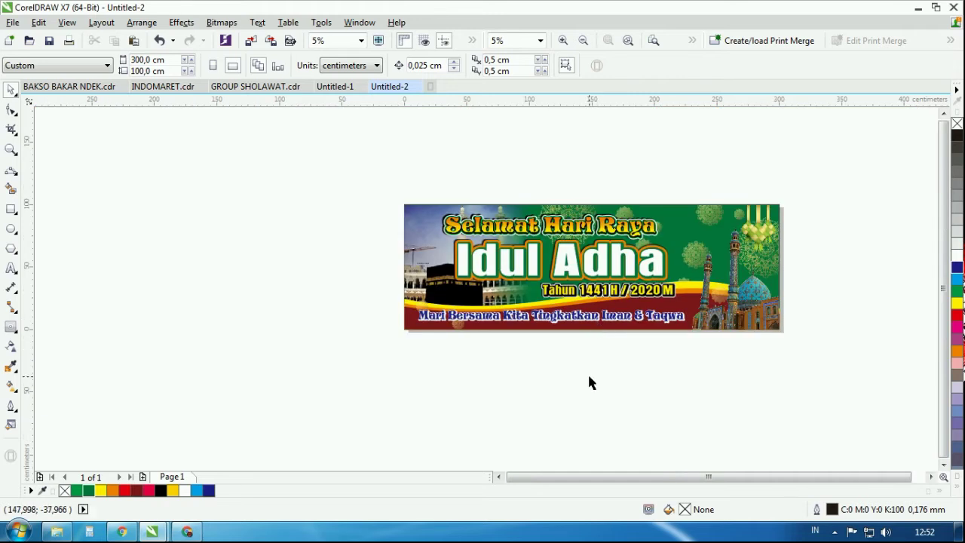
{"action": "scroll", "coordinate": [540, 254], "scroll_direction": "up", "scroll_amount": 1}
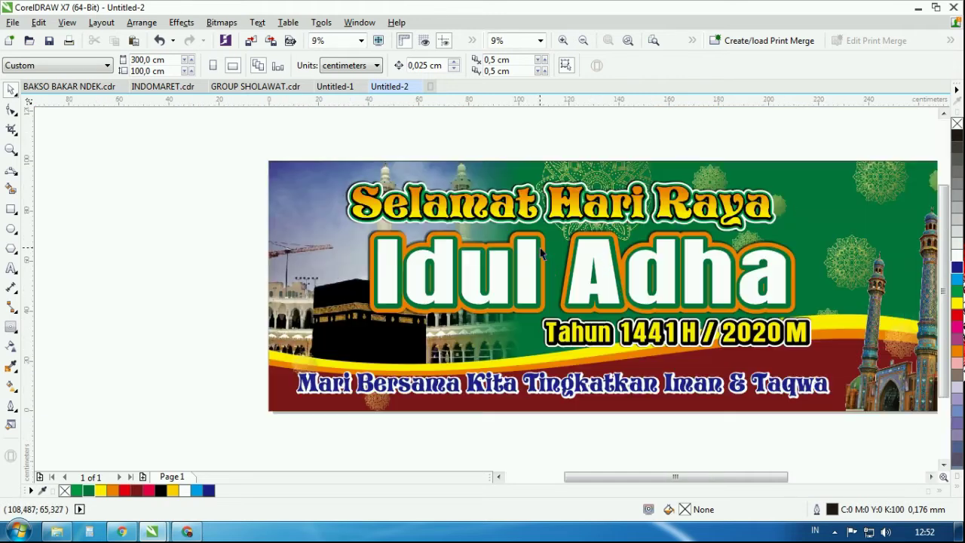
Shift the mandalas behind the greeting: the large one between "Selamat" and "Hari", the medium one above "Hari Raya", the small one just beyond "Raya".
{"action": "left_click", "coordinate": [618, 172]}
{"action": "left_click_drag", "start_coordinate": [611, 171], "coordinate": [503, 191]}
{"action": "left_click", "coordinate": [705, 187]}
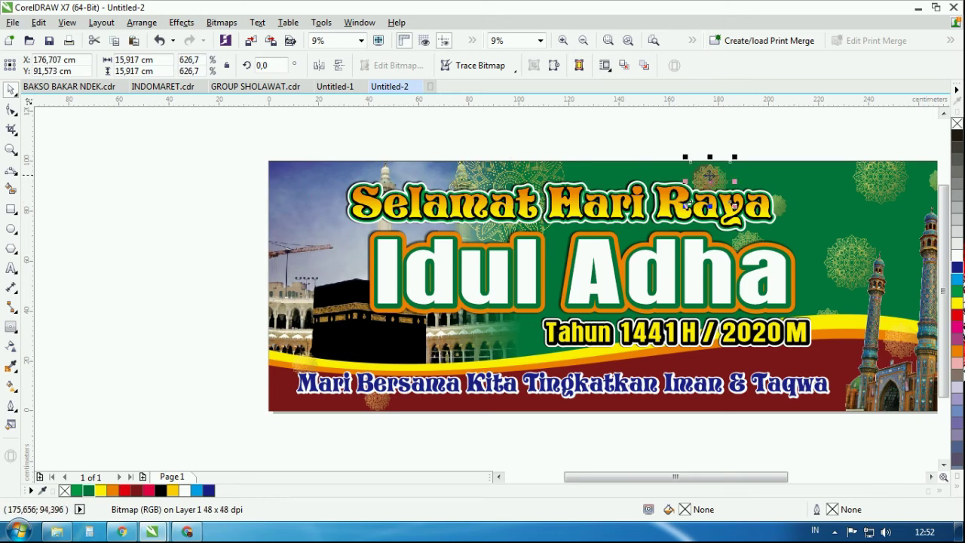
{"action": "left_click_drag", "start_coordinate": [705, 187], "coordinate": [652, 175]}
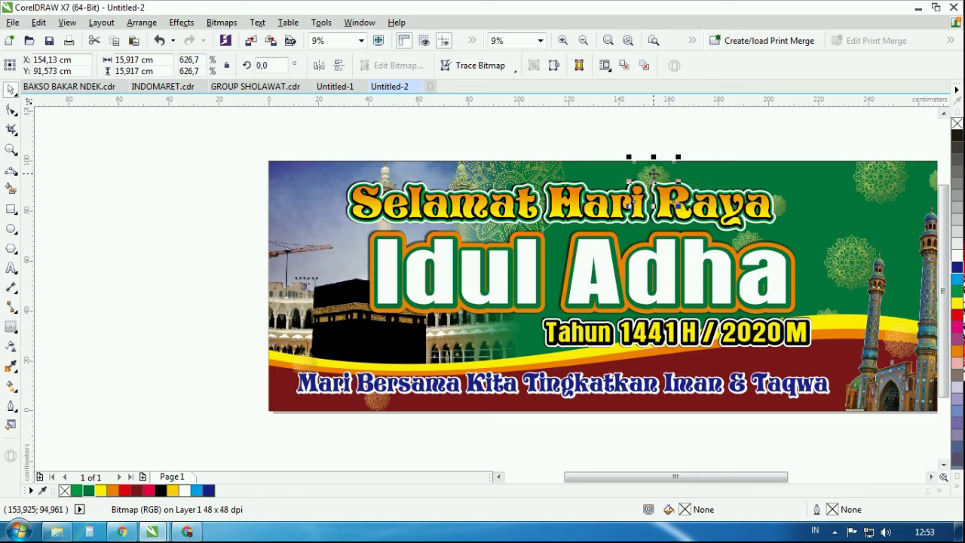
{"action": "left_click", "coordinate": [794, 204]}
{"action": "left_click_drag", "start_coordinate": [793, 204], "coordinate": [784, 194]}
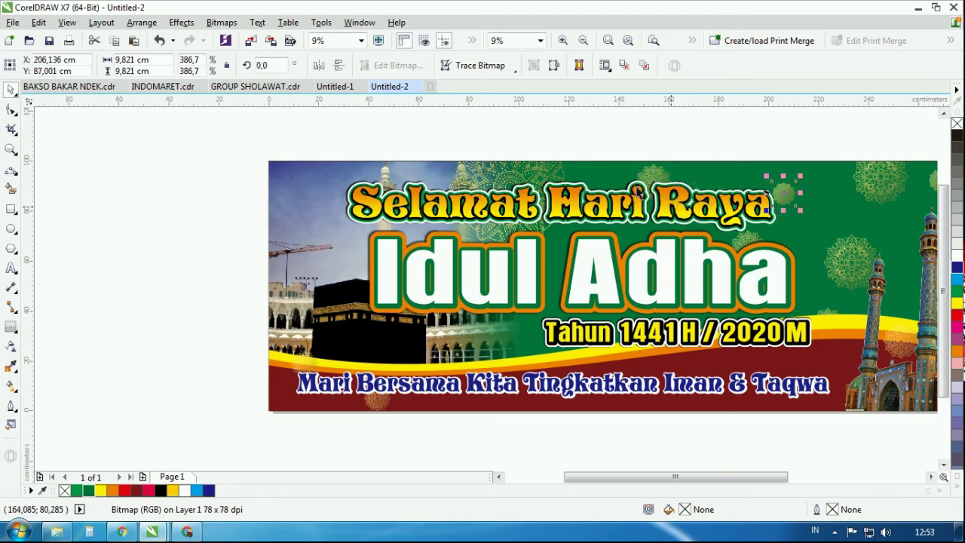
{"action": "left_click", "coordinate": [609, 129]}
{"action": "left_click", "coordinate": [866, 229]}
{"action": "left_click_drag", "start_coordinate": [866, 229], "coordinate": [822, 226]}
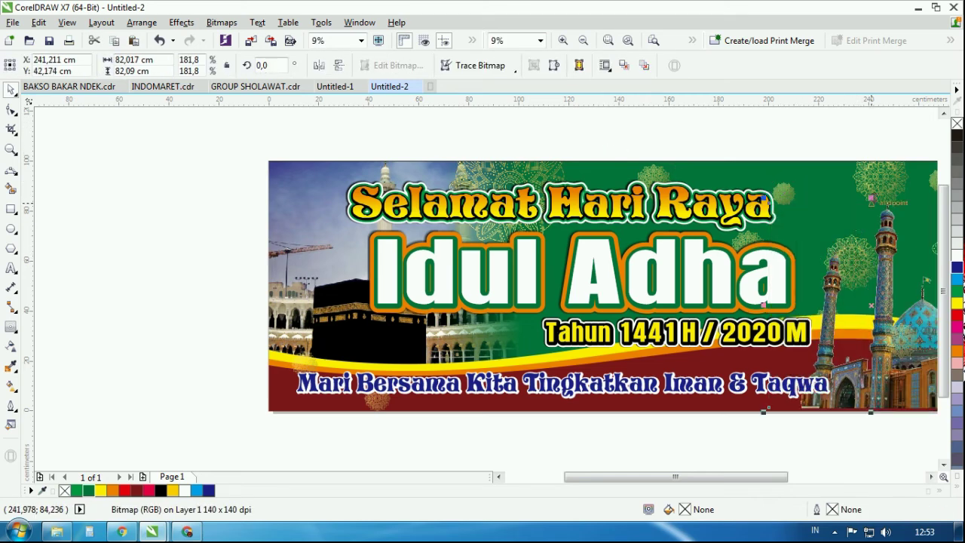
{"action": "key", "text": "ctrl+z"}
Place a copy of the small mandala beside "Raya" in the sky above the Kaaba, enlarged to about 46 cm.
{"action": "left_click", "coordinate": [865, 162]}
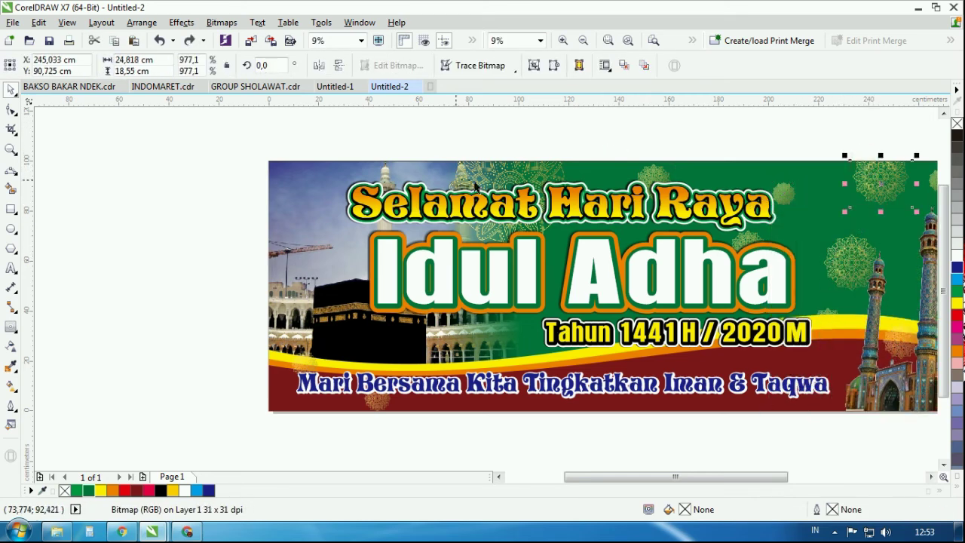
{"action": "left_click", "coordinate": [775, 192]}
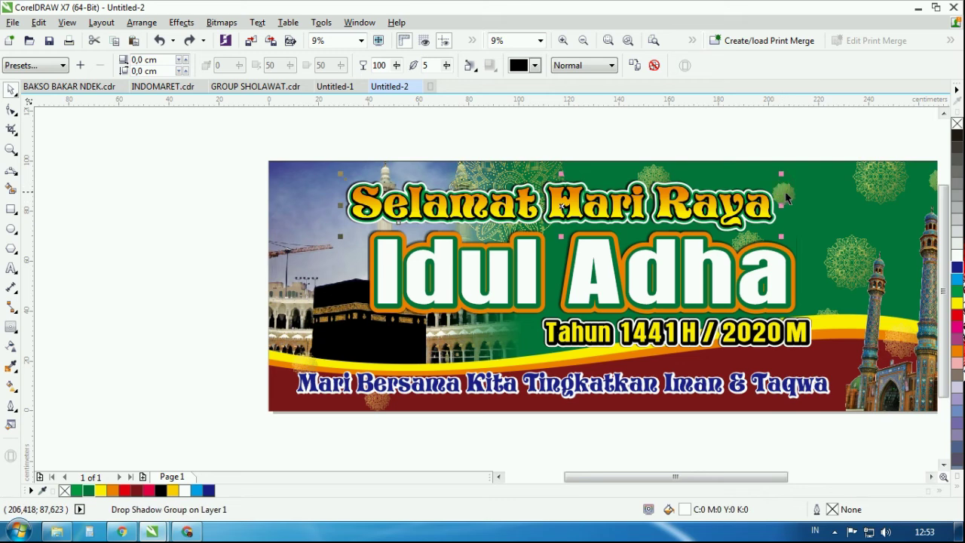
{"action": "left_click", "coordinate": [784, 193]}
{"action": "left_click_drag", "start_coordinate": [784, 193], "coordinate": [395, 181]}
{"action": "left_click", "coordinate": [386, 129]}
{"action": "left_click", "coordinate": [338, 229]}
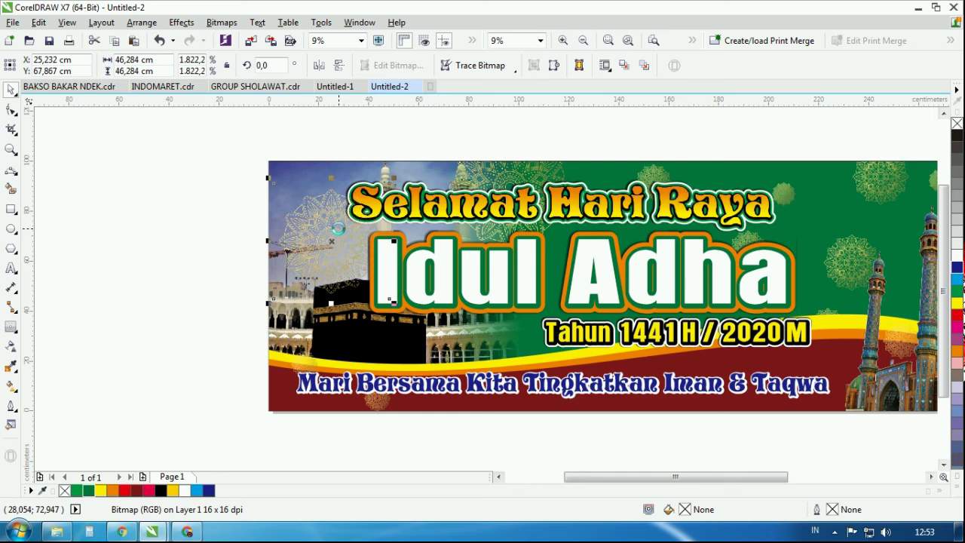
{"action": "left_click", "coordinate": [200, 216]}
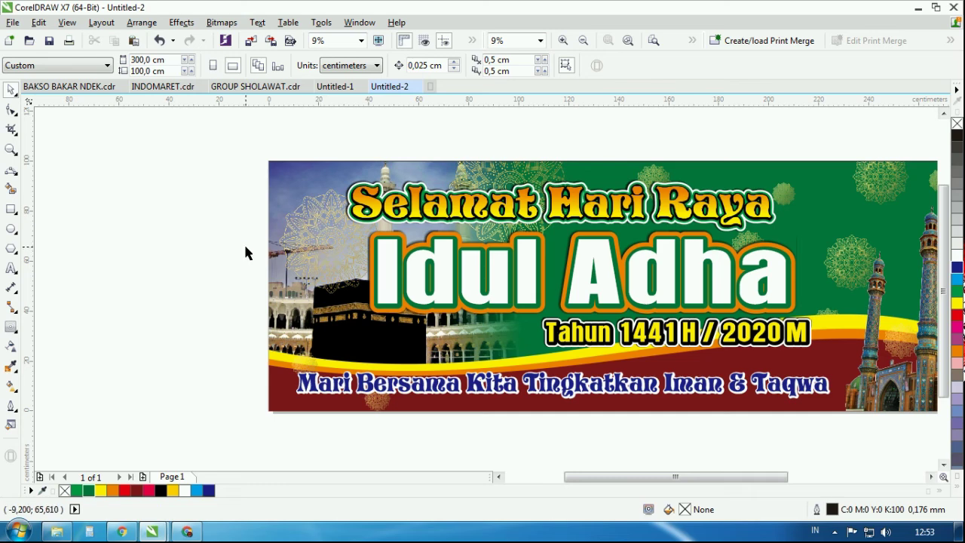
Examine the whole banner layout, including in a full-screen preview.
{"action": "left_click", "coordinate": [11, 149]}
{"action": "scroll", "coordinate": [202, 222], "scroll_direction": "down", "scroll_amount": 3}
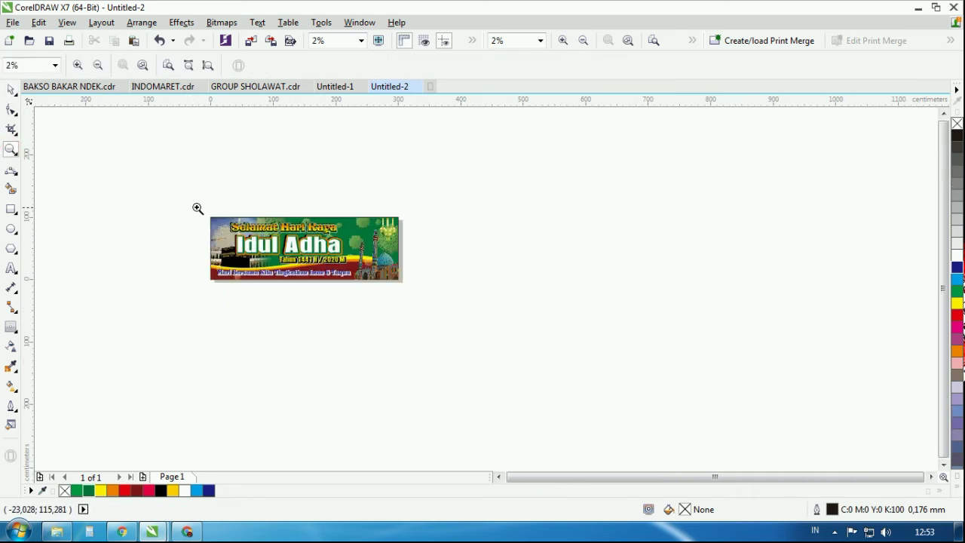
{"action": "left_click_drag", "start_coordinate": [197, 208], "coordinate": [405, 287]}
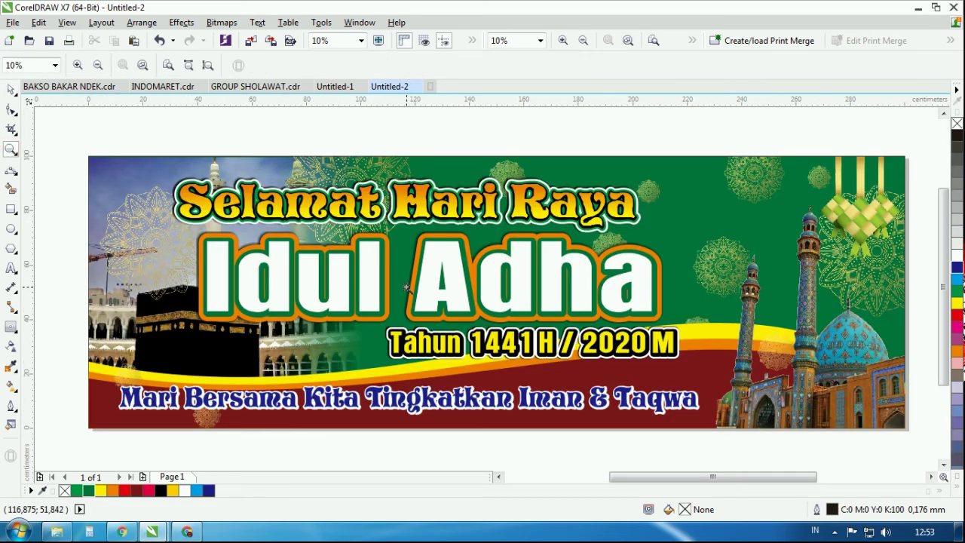
{"action": "scroll", "coordinate": [429, 362], "scroll_direction": "up", "scroll_amount": 1}
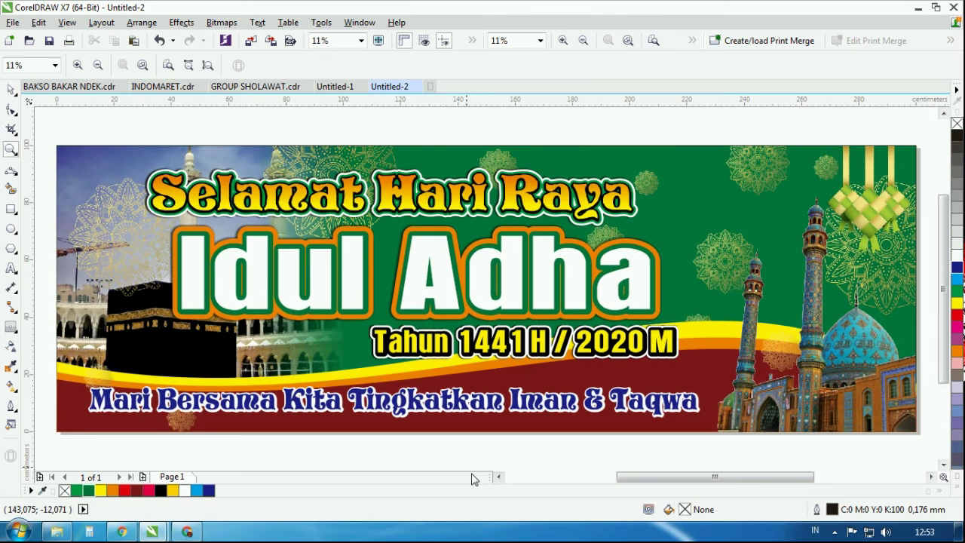
{"action": "key", "text": "F9"}
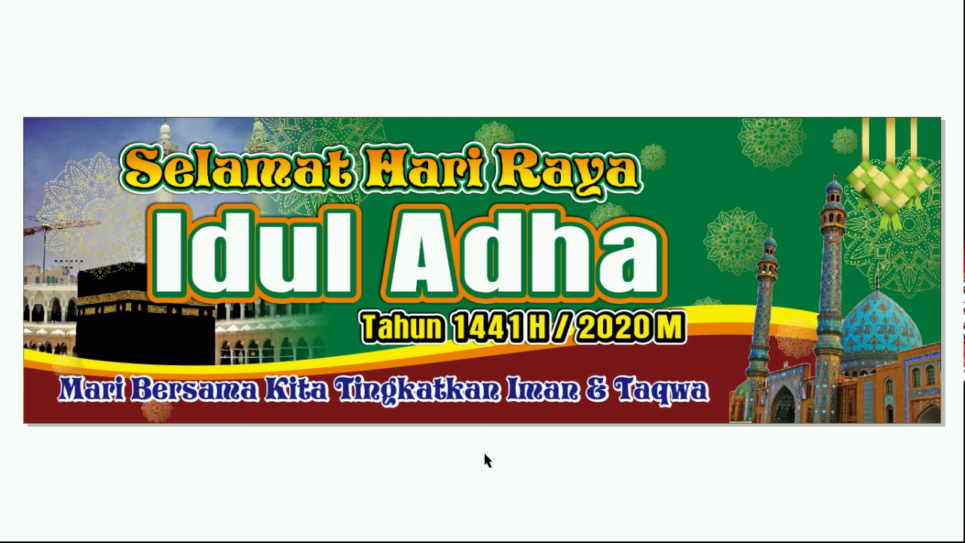
{"action": "left_click", "coordinate": [484, 460]}
{"action": "left_click", "coordinate": [834, 532]}
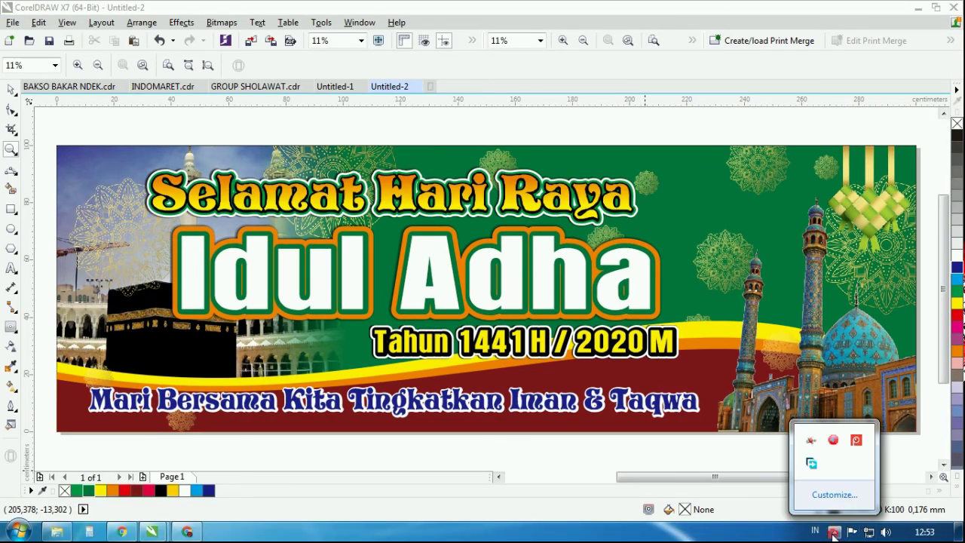
{"action": "right_click", "coordinate": [857, 441]}
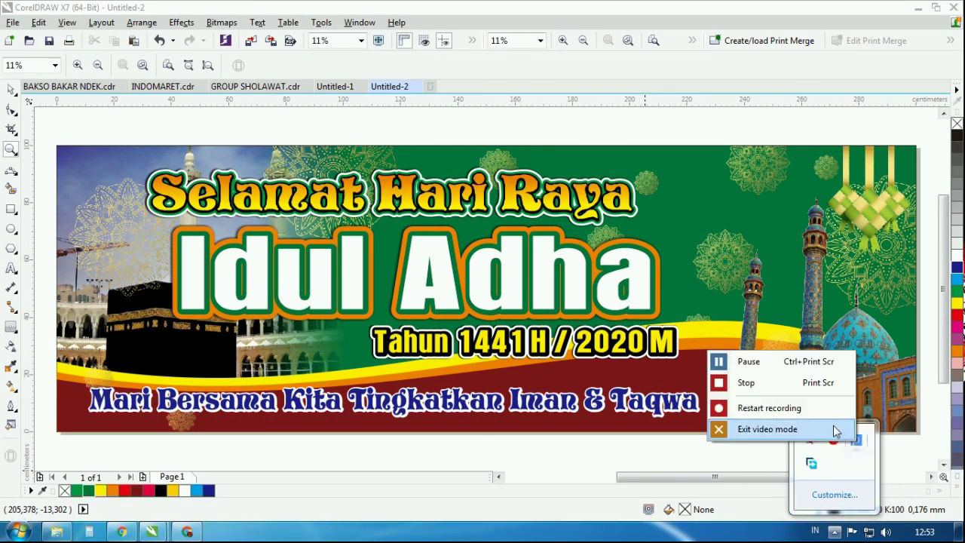